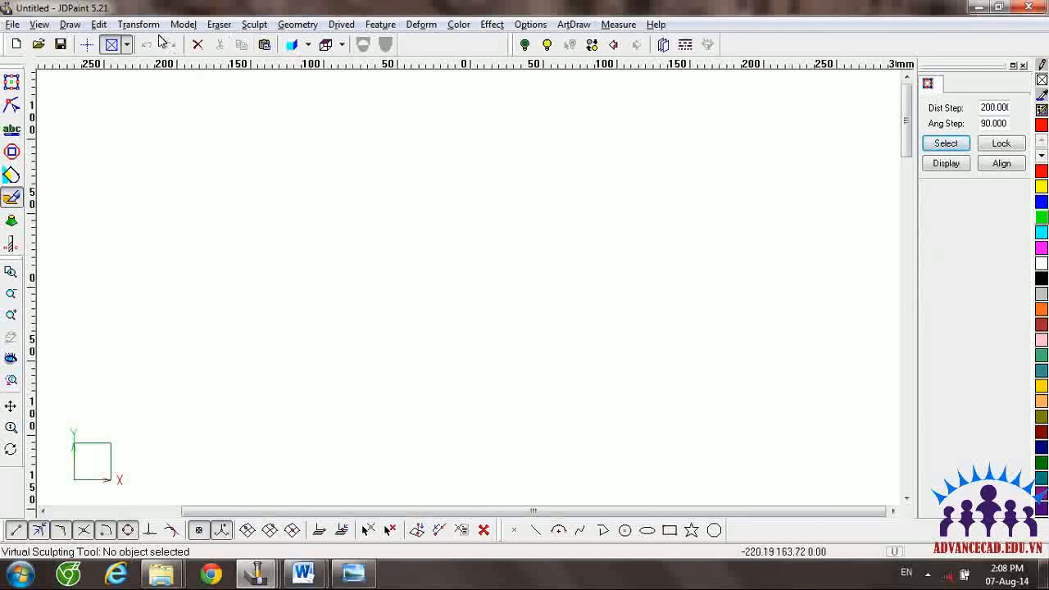
Step: Create a new relief surface 111 mm long and 111 mm wide
left_click(183, 25)
left_click(230, 41)
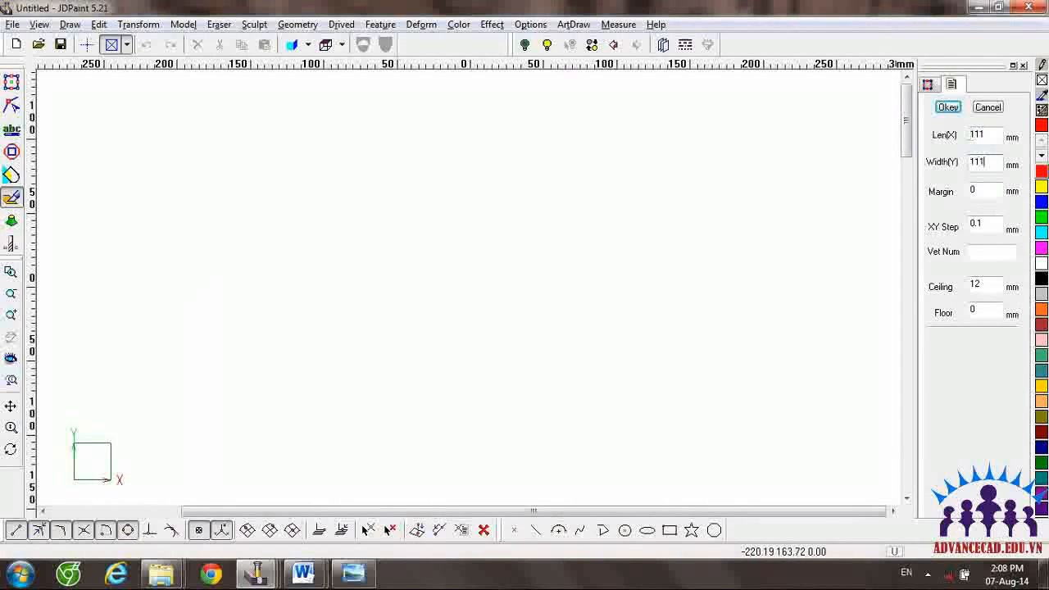
left_click(951, 109)
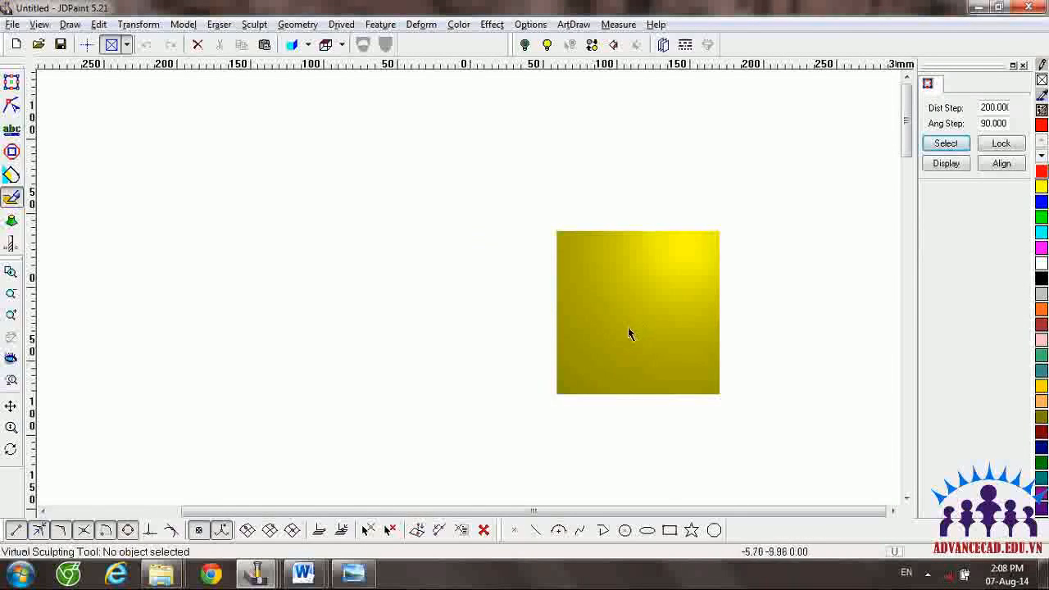
Step: Draw a rectangle of about 74 by 43 mm on the surface and move it to the middle of the surface's width
middle_click_drag(687, 421, 584, 421)
middle_click_drag(554, 386, 550, 268, "ctrl")
middle_click_drag(542, 361, 562, 498)
middle_click_drag(518, 322, 533, 357, "ctrl")
left_click(669, 530)
left_click(392, 180)
left_click(670, 342)
right_click(637, 370)
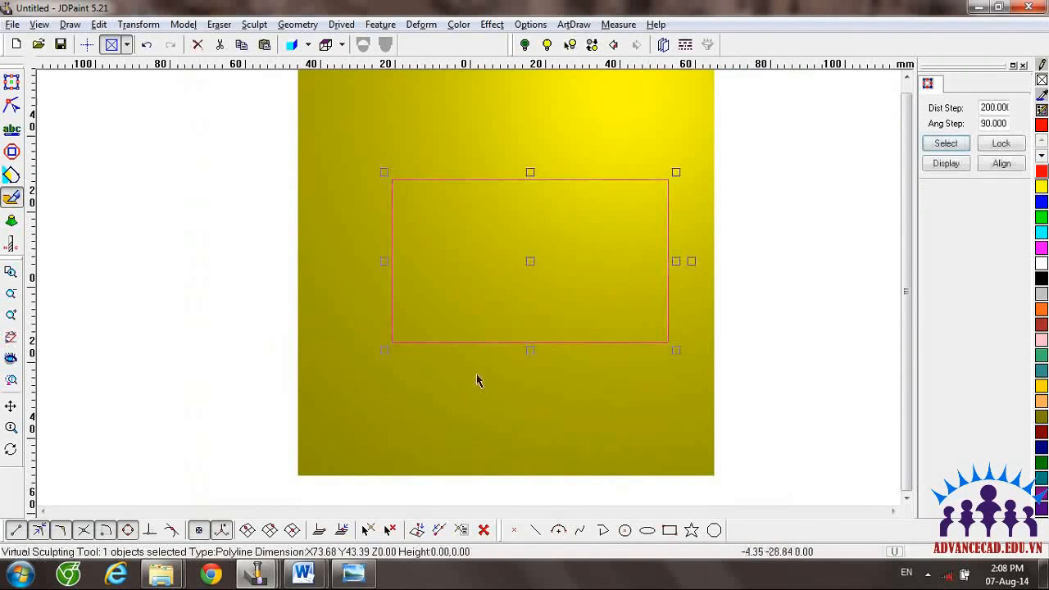
left_click_drag(529, 260, 505, 258)
Step: Offset the rectangle inward by 5 mm with sharp corners, keeping the original curve
key("o")
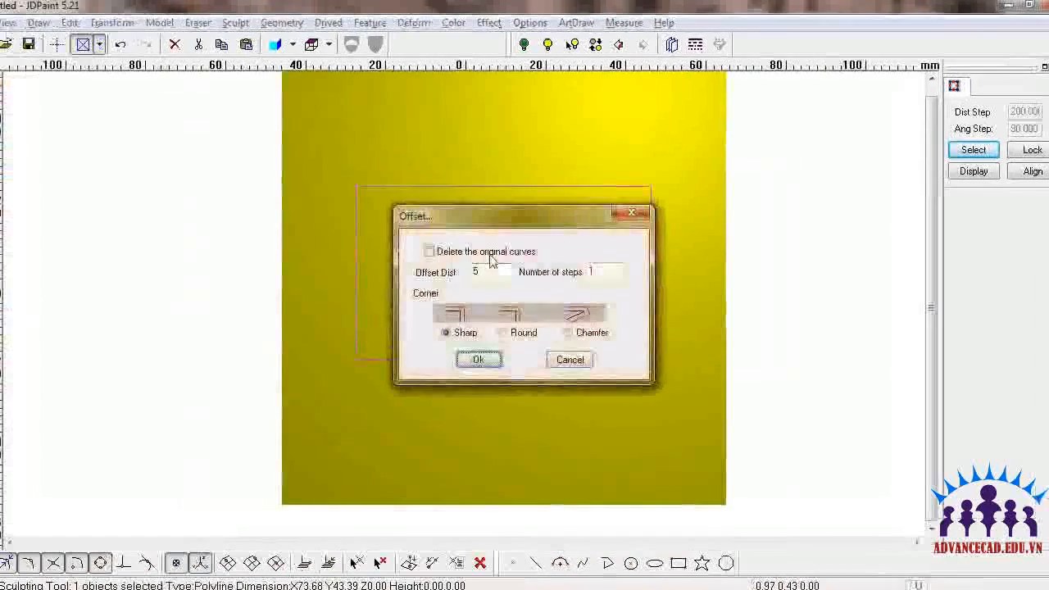
left_click(480, 337)
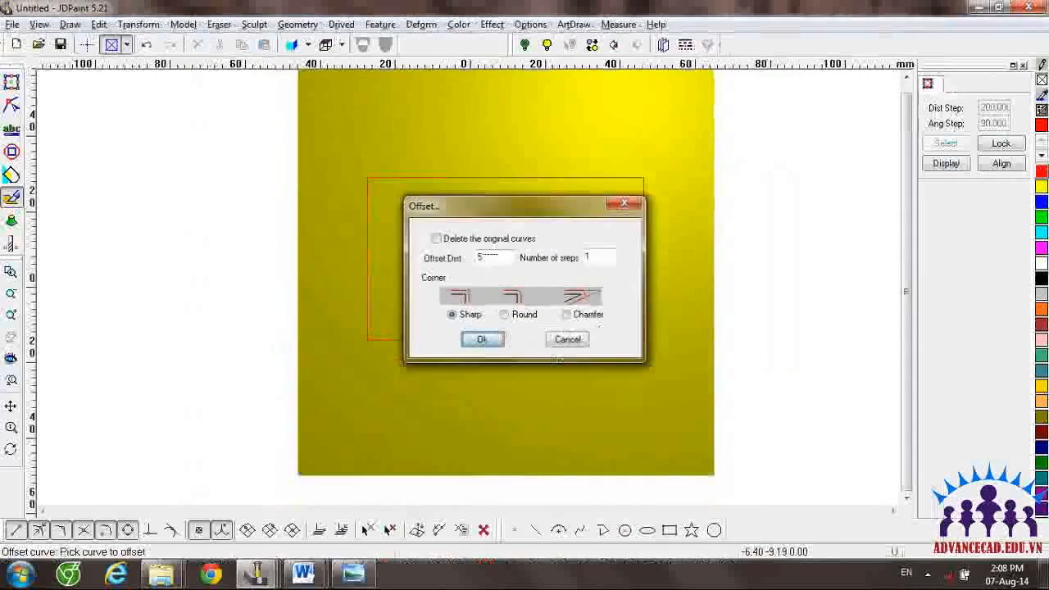
left_click(503, 177)
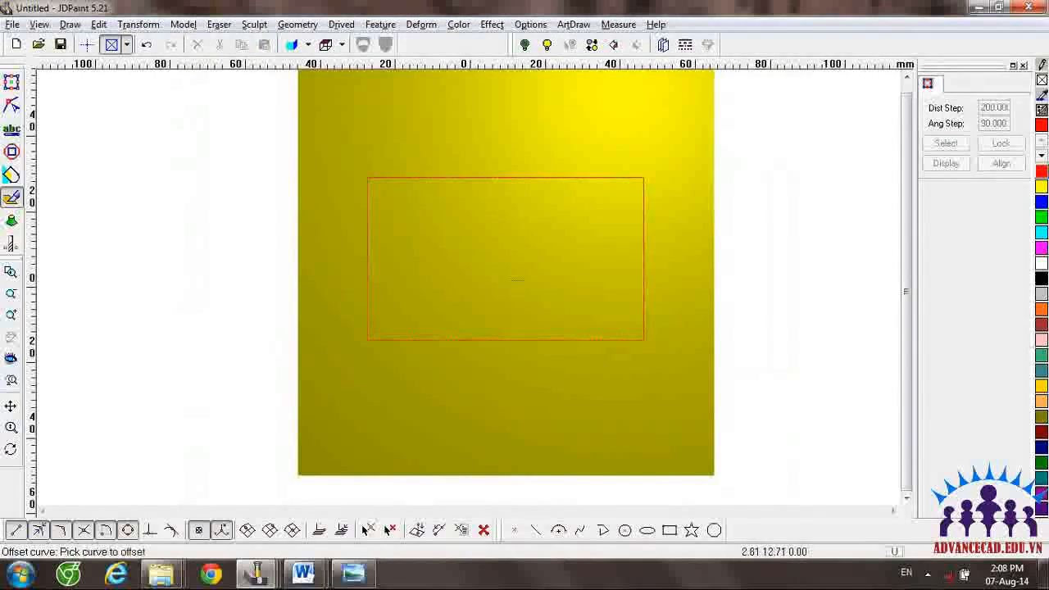
Step: Draw vertical lines down from the lower-left corners of both rectangles and two short horizontal lines across them
left_click(535, 530)
left_click(368, 340)
key("F8")
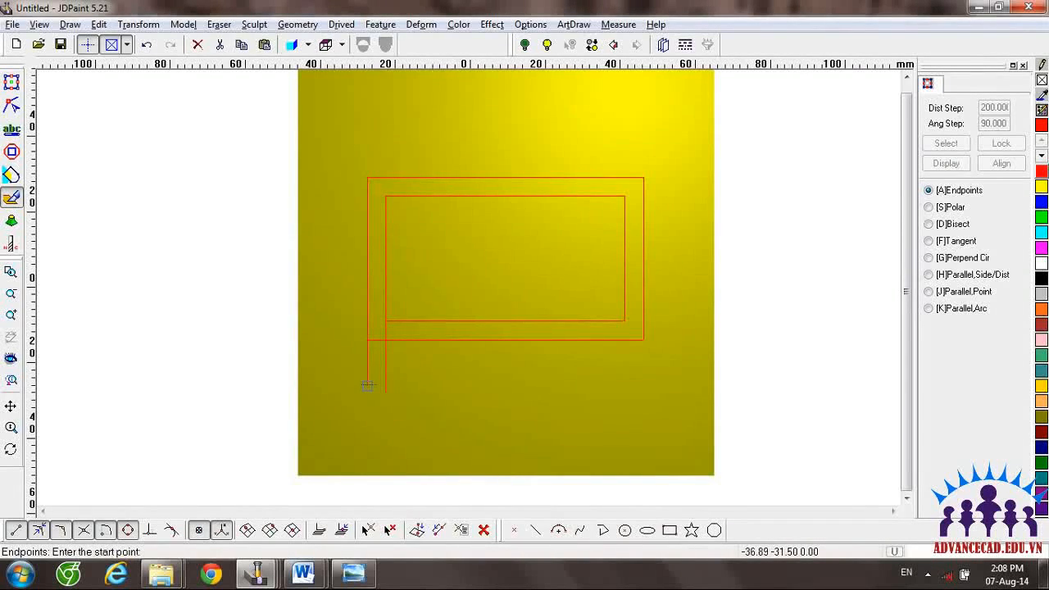
right_click(421, 404)
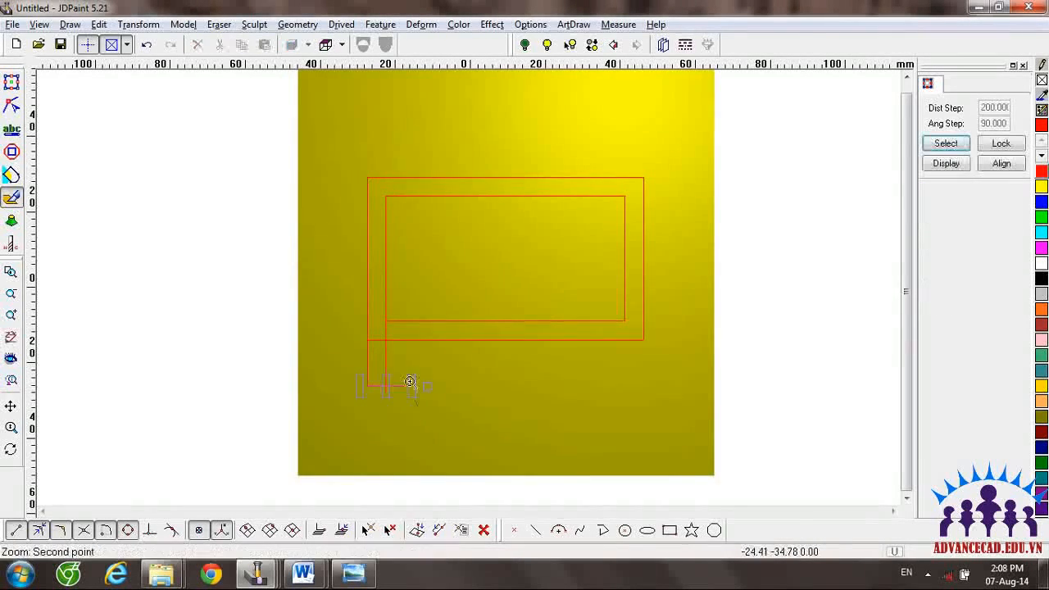
scroll(421, 404, "up", 5)
left_click(536, 531)
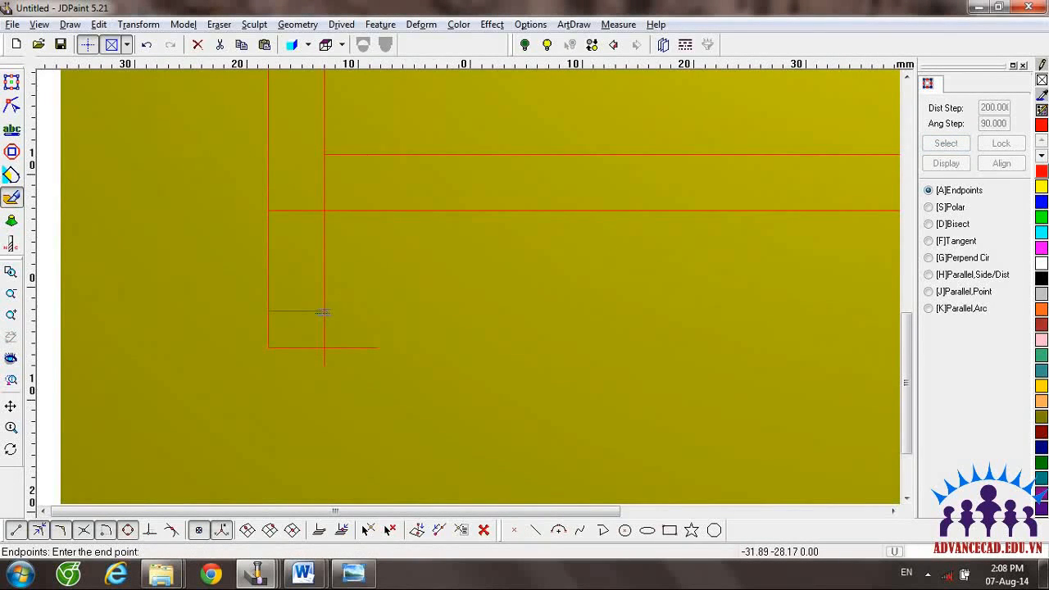
right_click(390, 313)
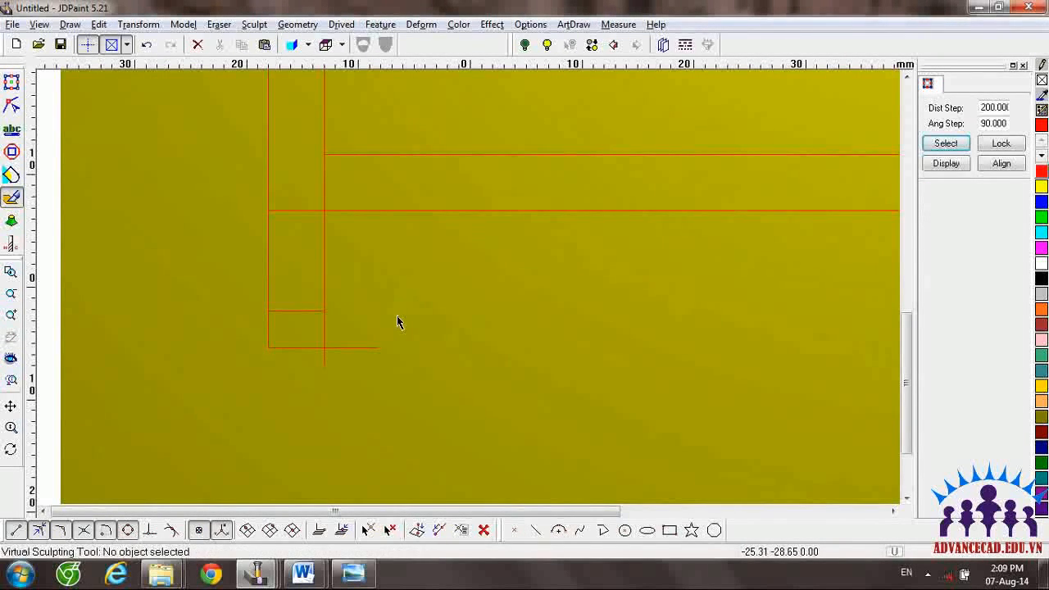
Step: Trim the construction lines to a small box below the frame and remove its top and right edges
key("t")
left_click(268, 278)
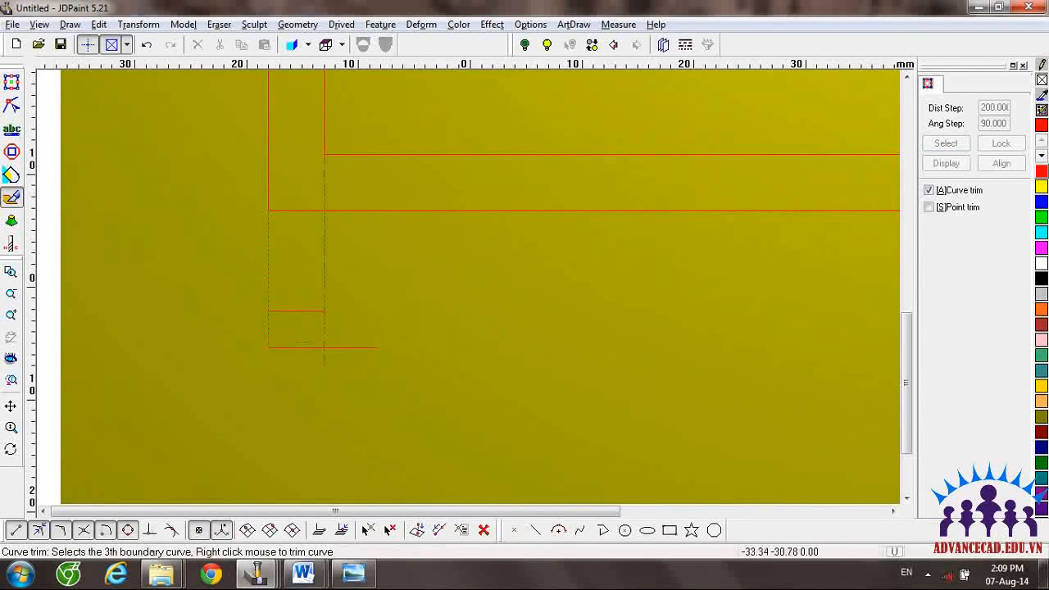
right_click(370, 323)
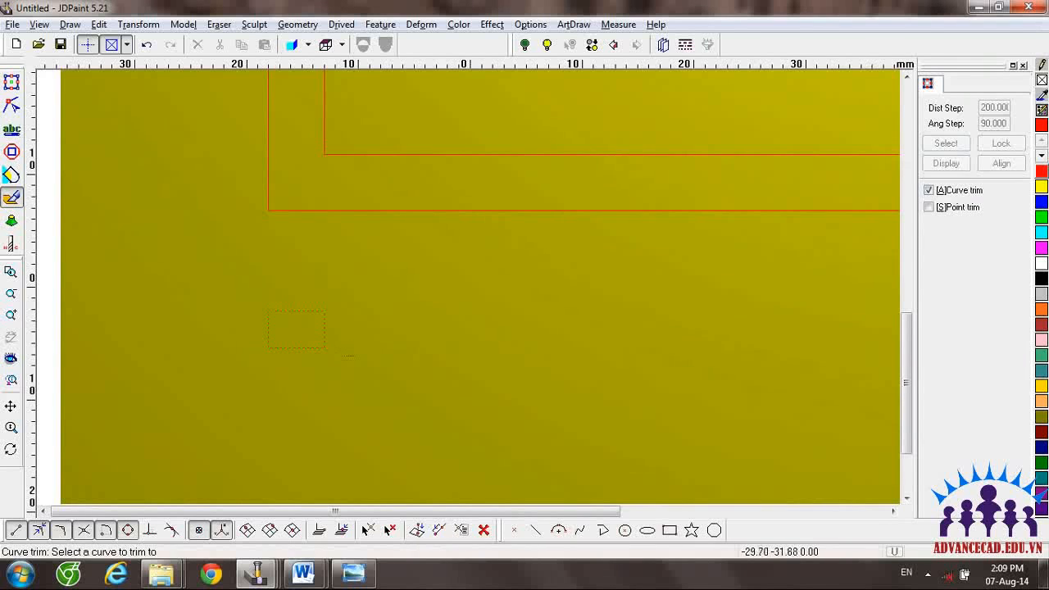
right_click(348, 359)
left_click(296, 312)
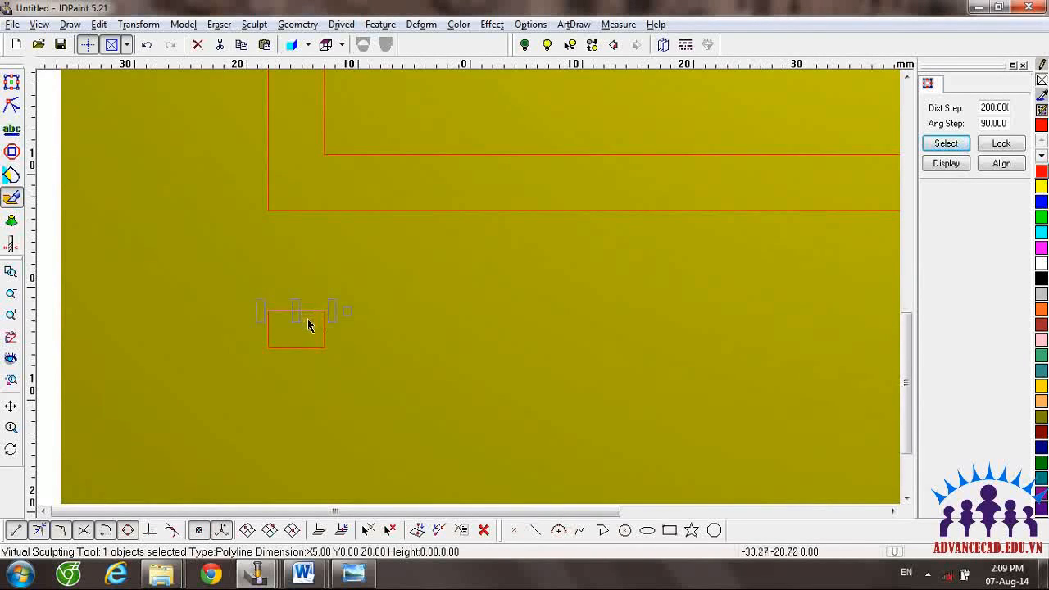
key("Delete")
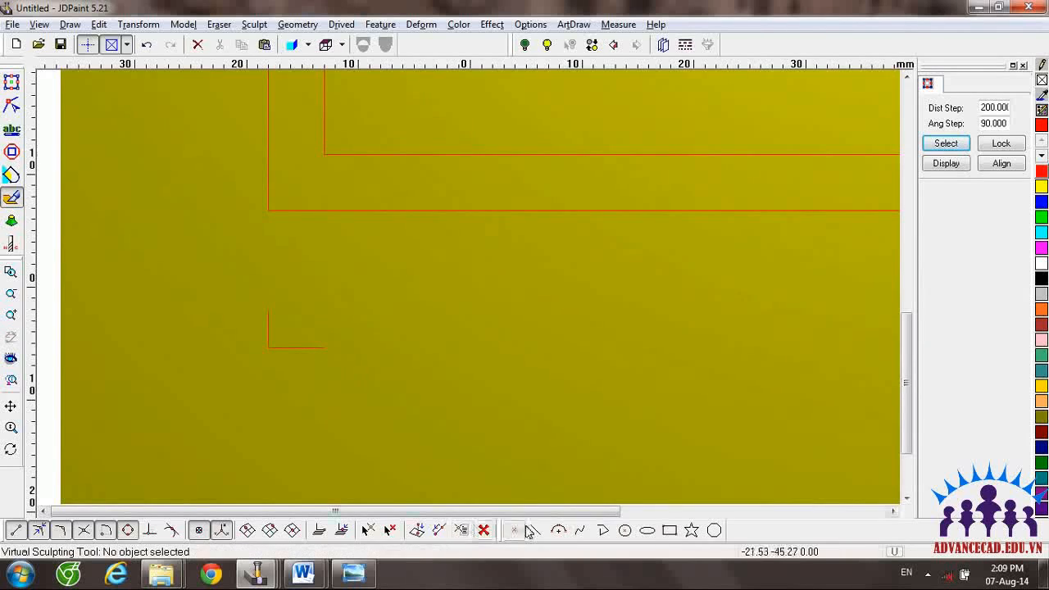
Step: Draw an open S-shaped spline from the top of the short vertical line to the right end of the base line
left_click(558, 530)
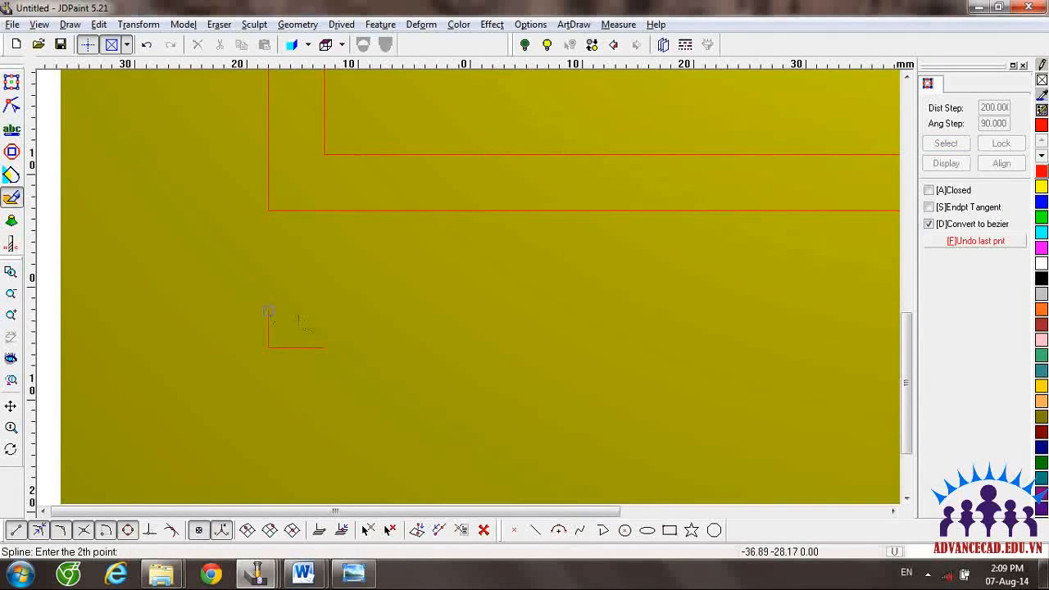
key("F3")
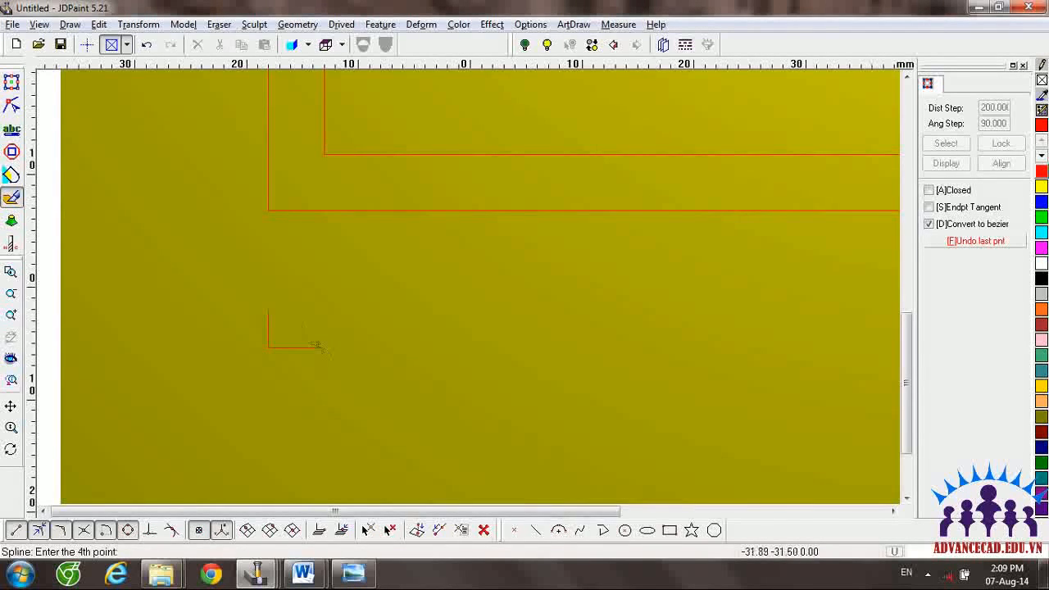
left_click(323, 348)
right_click(367, 344)
left_click(375, 342)
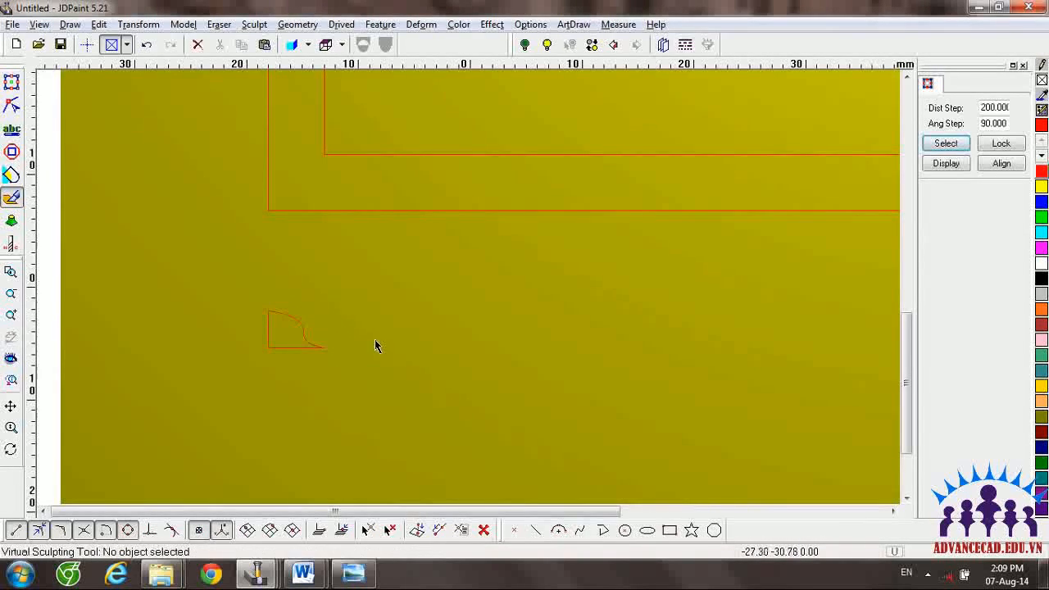
Step: Delete the base line and join the spline with the vertical line into one section profile
left_click(293, 347)
key("Delete")
left_click_drag(241, 384, 377, 267)
left_click(99, 24)
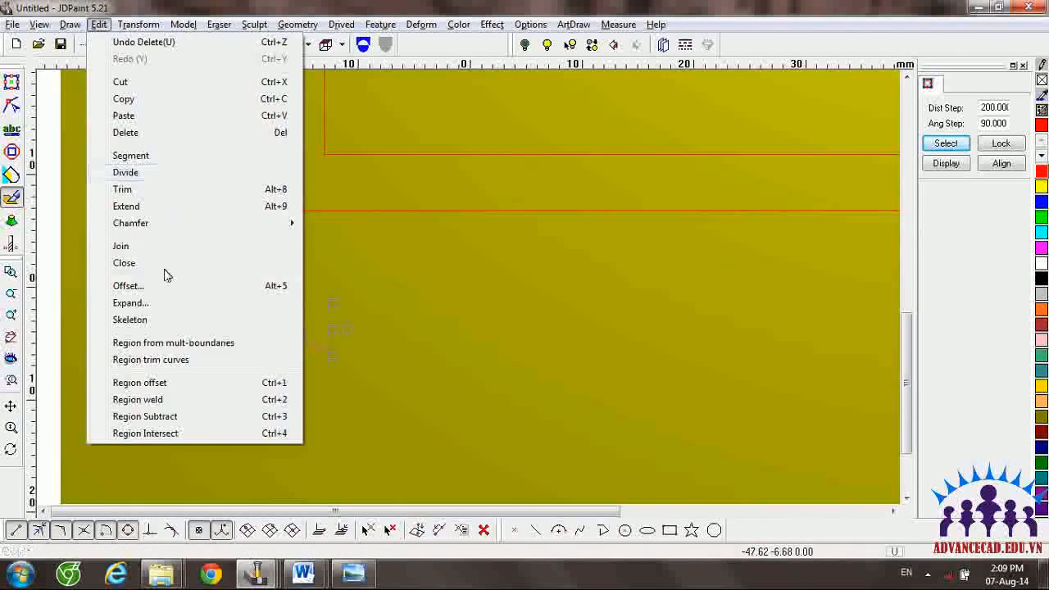
left_click(131, 245)
right_click(302, 315)
Step: Sweep the section profile along the outer rectangle with the Simular effect and Higher combination mode to form the frame
middle_click_drag(341, 258, 373, 327)
middle_click_drag(394, 286, 384, 352)
key("s")
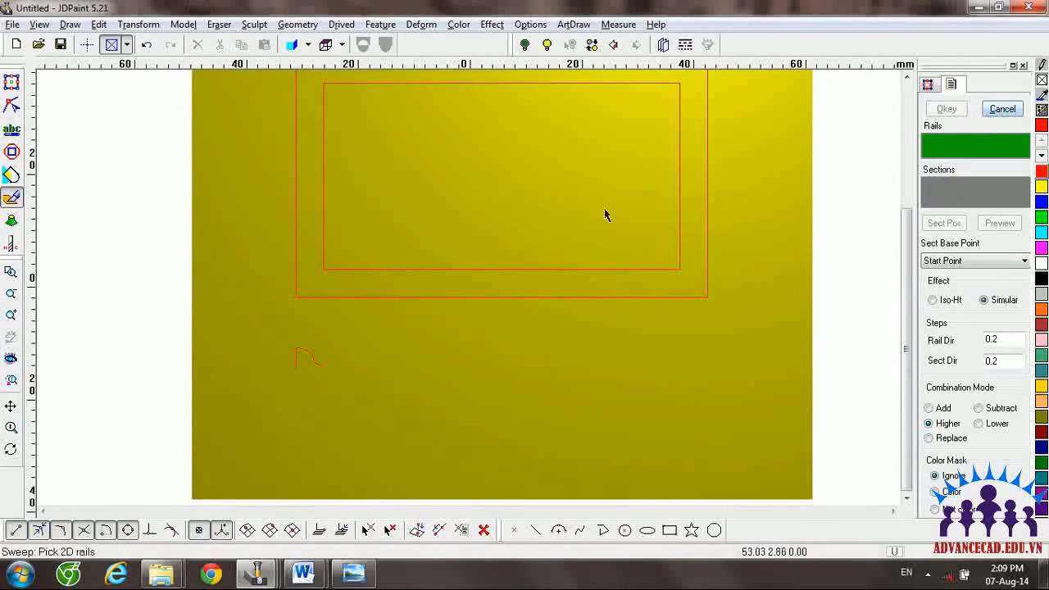
left_click(317, 297)
right_click(319, 328)
left_click(309, 353)
left_click(1001, 223)
middle_click_drag(463, 304, 458, 367)
middle_click_drag(474, 308, 468, 255, "ctrl")
middle_click_drag(462, 307, 467, 326, "shift")
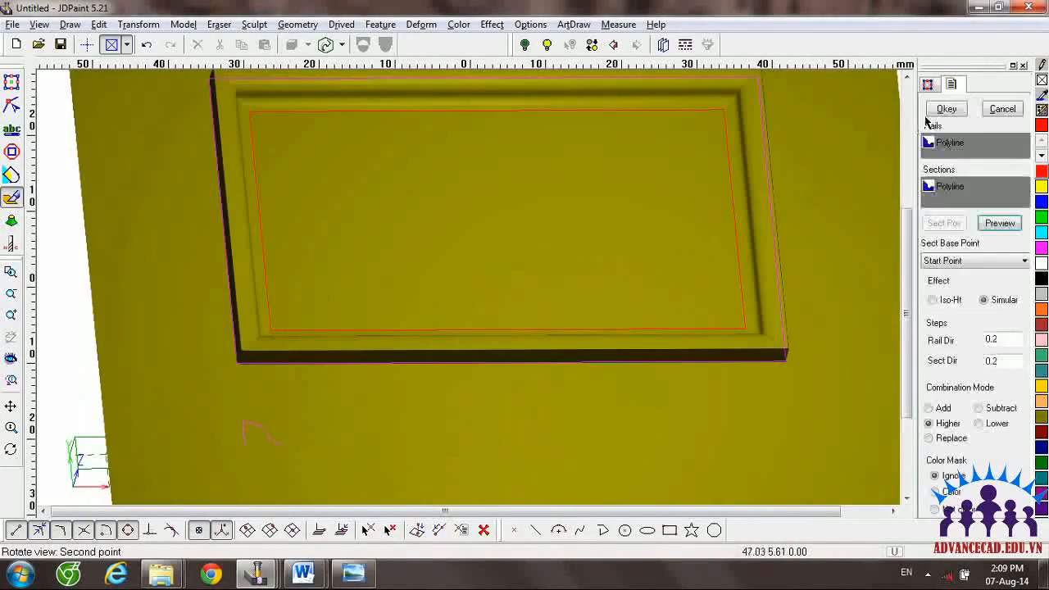
left_click(945, 110)
Step: Paste the copied leaf curves inside the frame
right_click(409, 283)
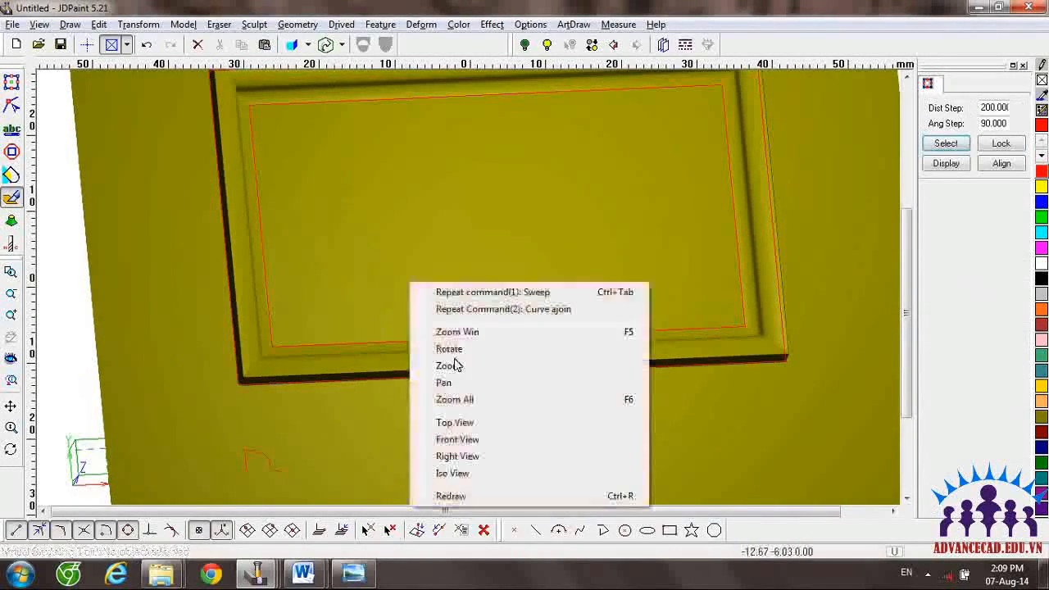
left_click(459, 423)
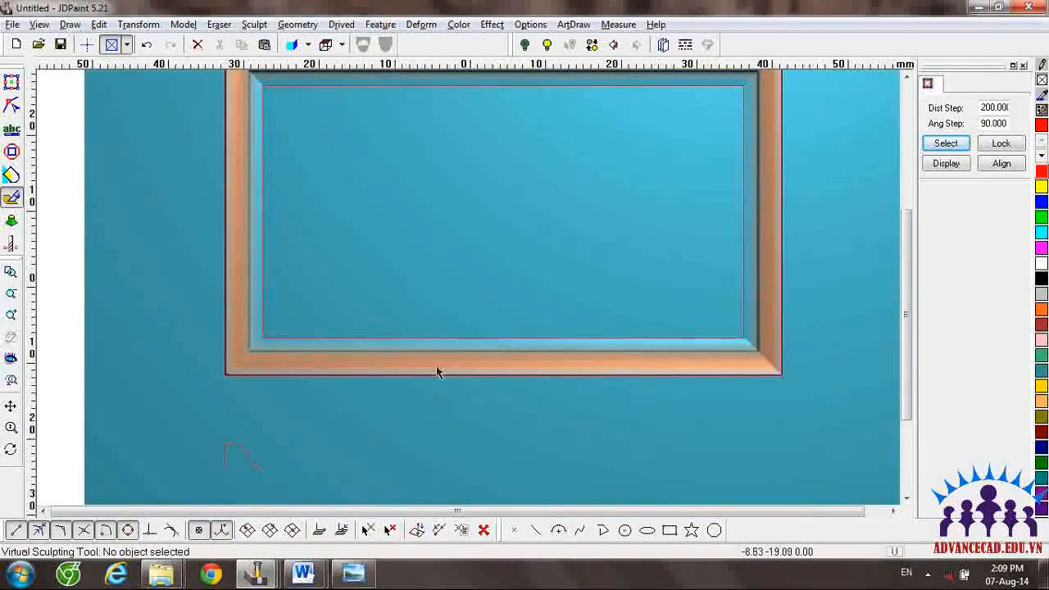
middle_click_drag(426, 253, 388, 367)
mouse_move(381, 323)
middle_mouse_down("shift")
mouse_move(393, 298)
mouse_move(450, 330)
middle_mouse_up("shift")
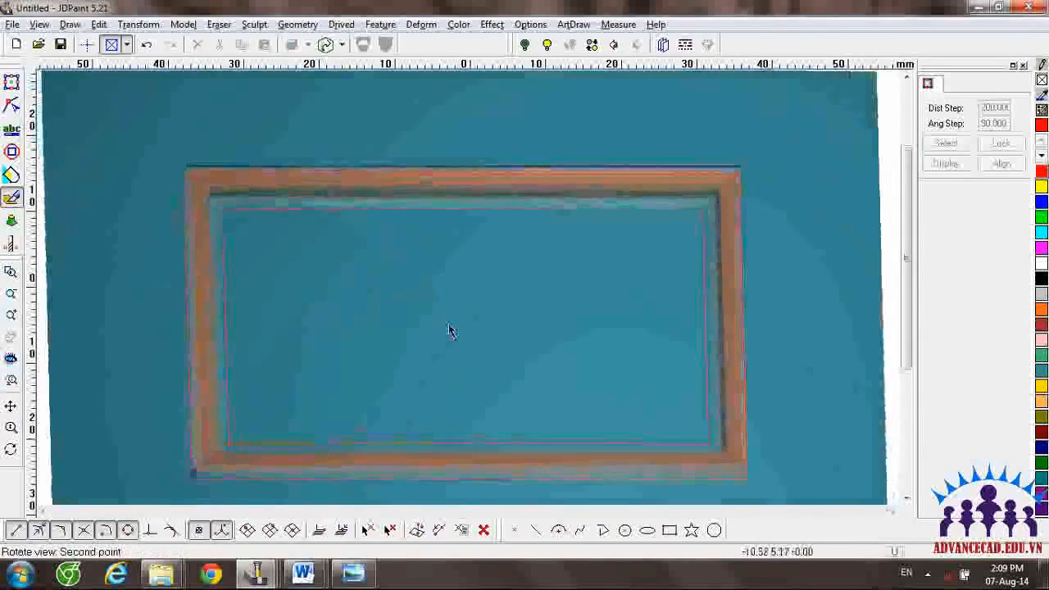
key("ctrl+v")
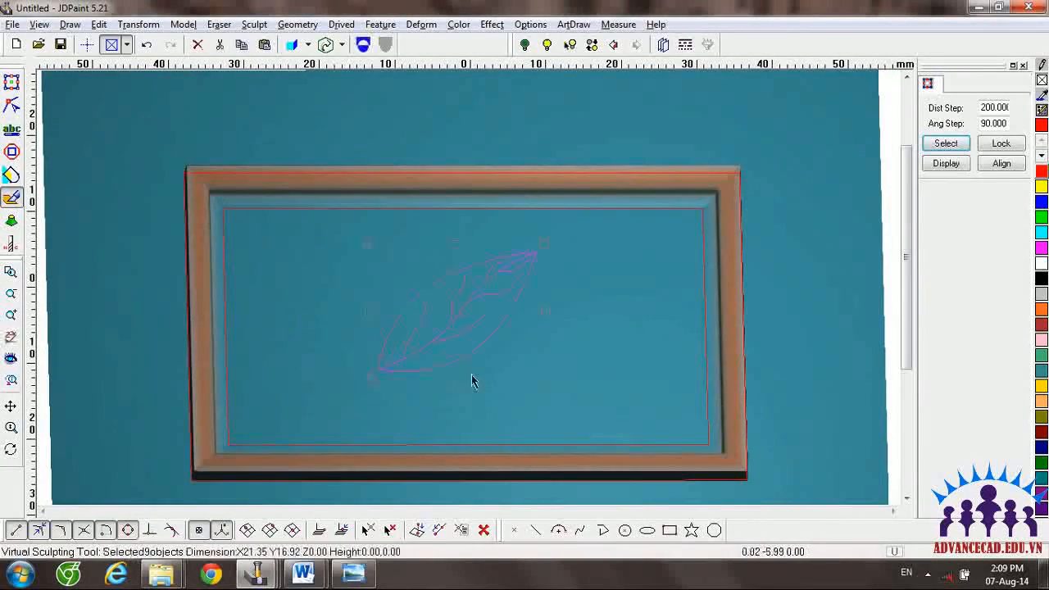
left_click(526, 346)
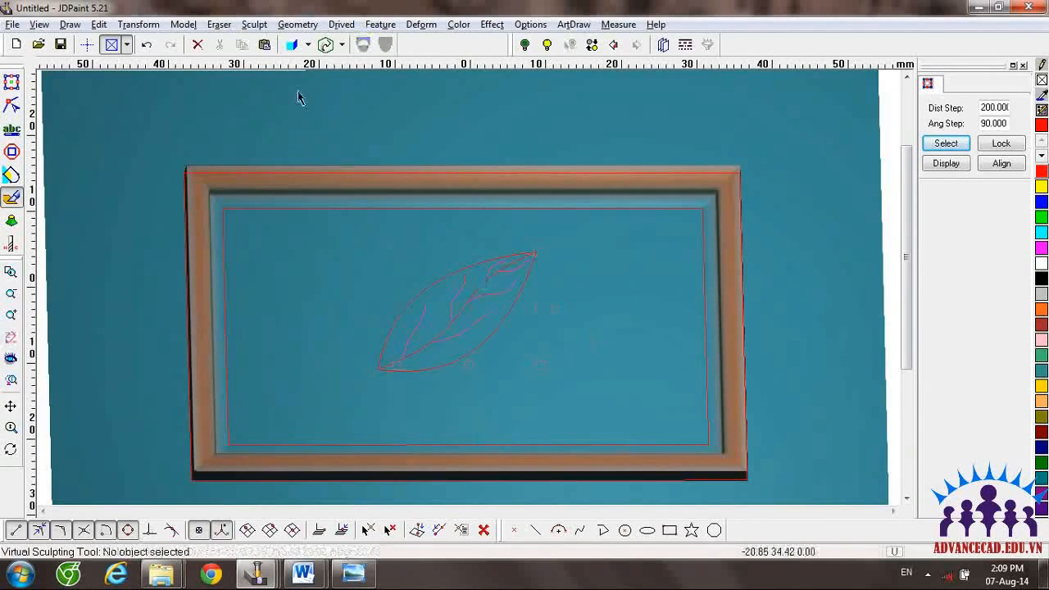
Step: Build a Cloud (Section) relief from the leaf's outline curves
left_click(297, 24)
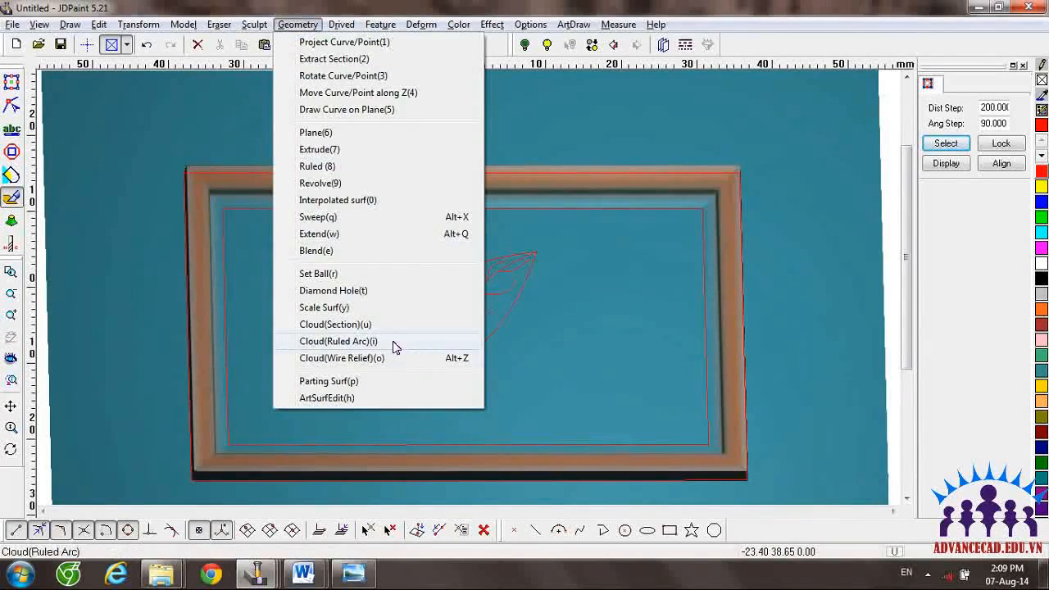
left_click(404, 327)
left_click(422, 304)
left_click(412, 366)
left_click(378, 370)
right_click(525, 350)
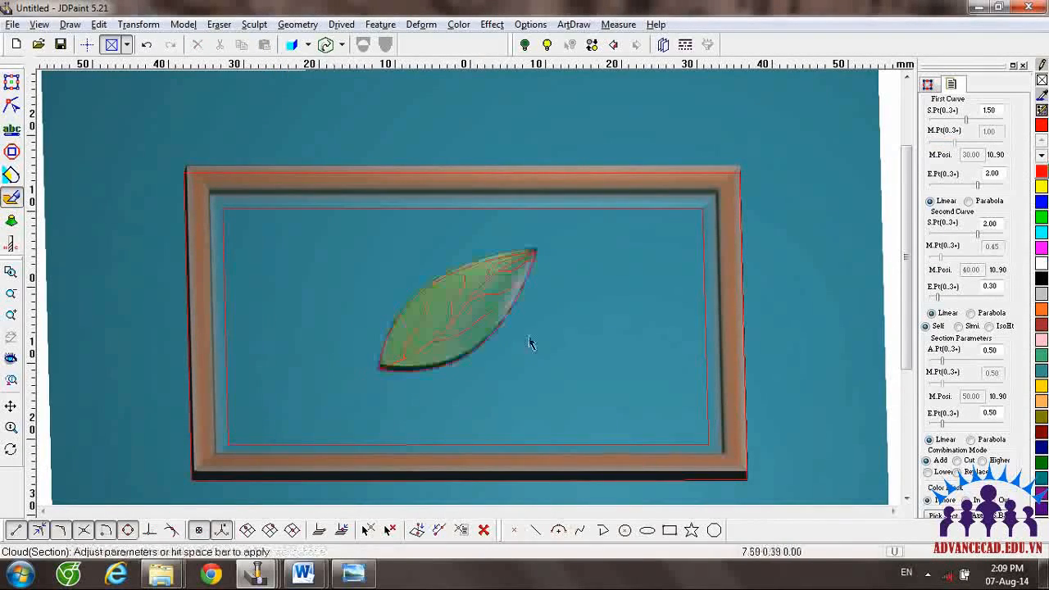
Step: Set the leaf relief's first curve to Parabola with end point 3.00, set the second curve's start point to 3.00, and apply it
left_click(969, 201)
left_click_drag(977, 184, 999, 185)
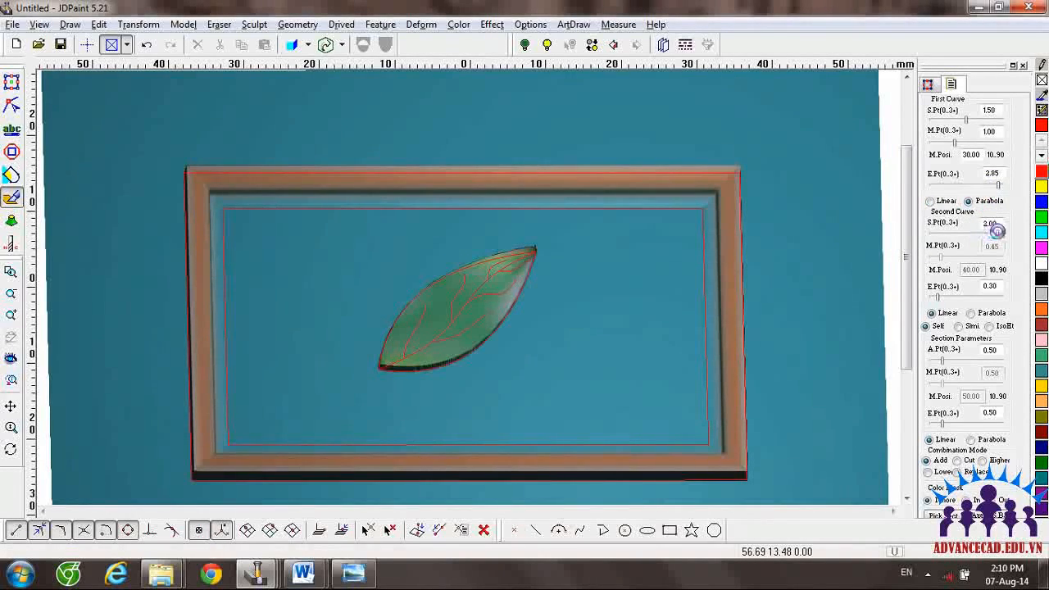
left_click_drag(997, 186, 1002, 186)
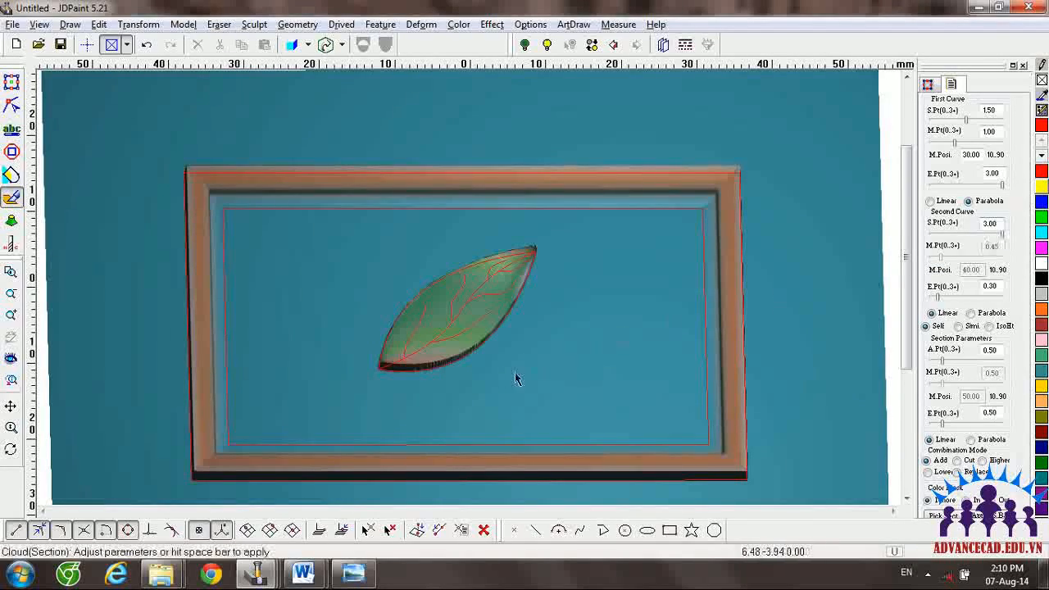
right_click(566, 360)
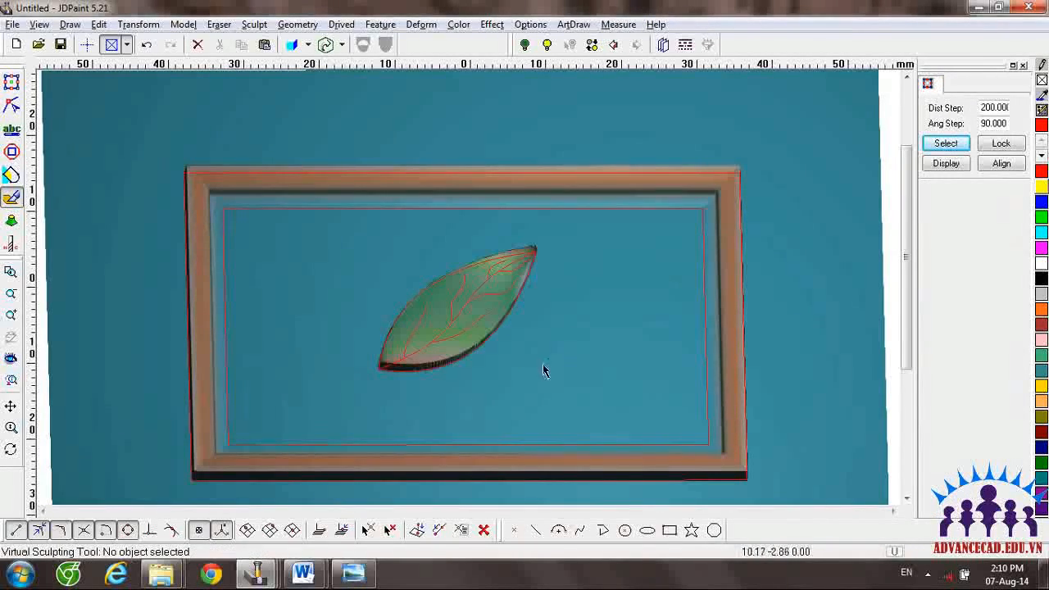
left_click(569, 376)
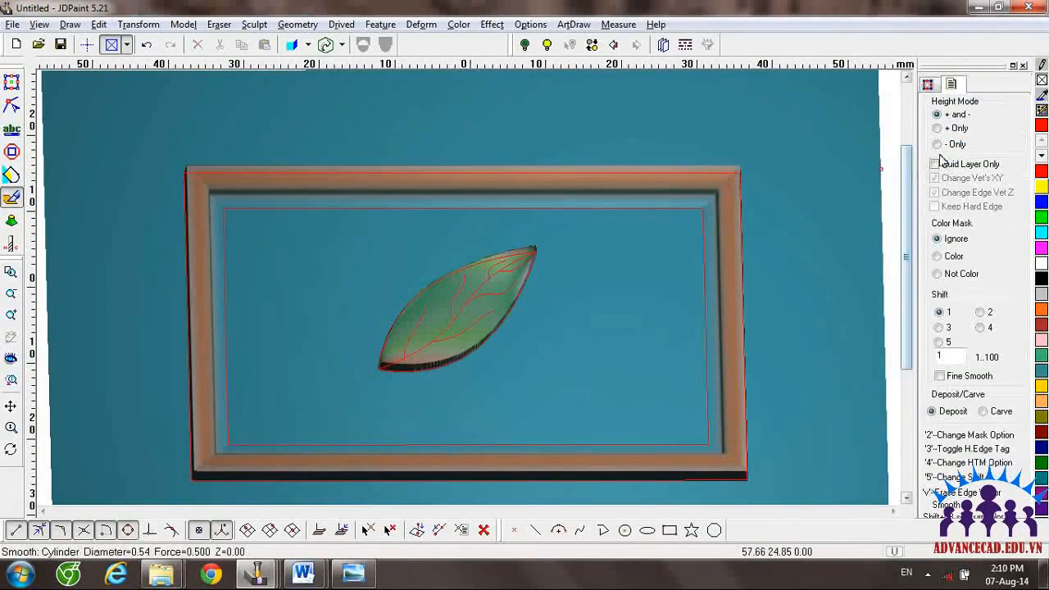
left_click(939, 254)
right_click(356, 378)
mouse_move(355, 378)
left_mouse_down()
mouse_move(584, 247)
mouse_move(546, 285)
left_mouse_up()
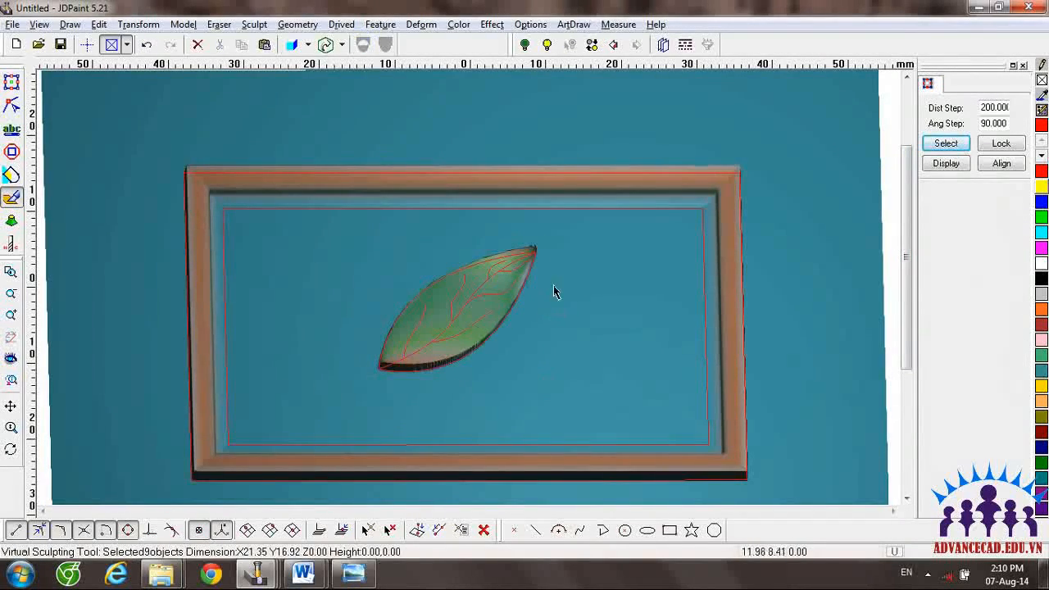
right_click(553, 291)
Step: Smooth the leaf relief with a brush diameter of 8.01, the color mask set to Color and Keep Hard Edge enabled
key("a")
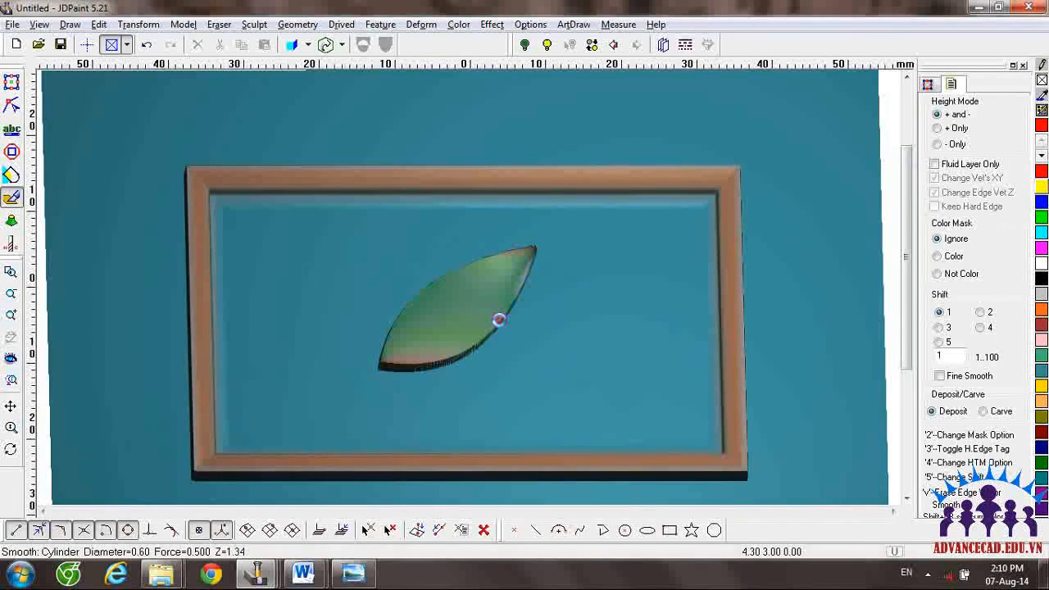
key("s")
key("s")
key("s")
key("s")
key("a")
key("a")
key("a")
key("a")
key("a")
key("a")
key("a")
key("a")
key("a")
key("a")
key("a")
key("a")
key("a")
key("a")
key("a")
key("a")
key("a")
key("a")
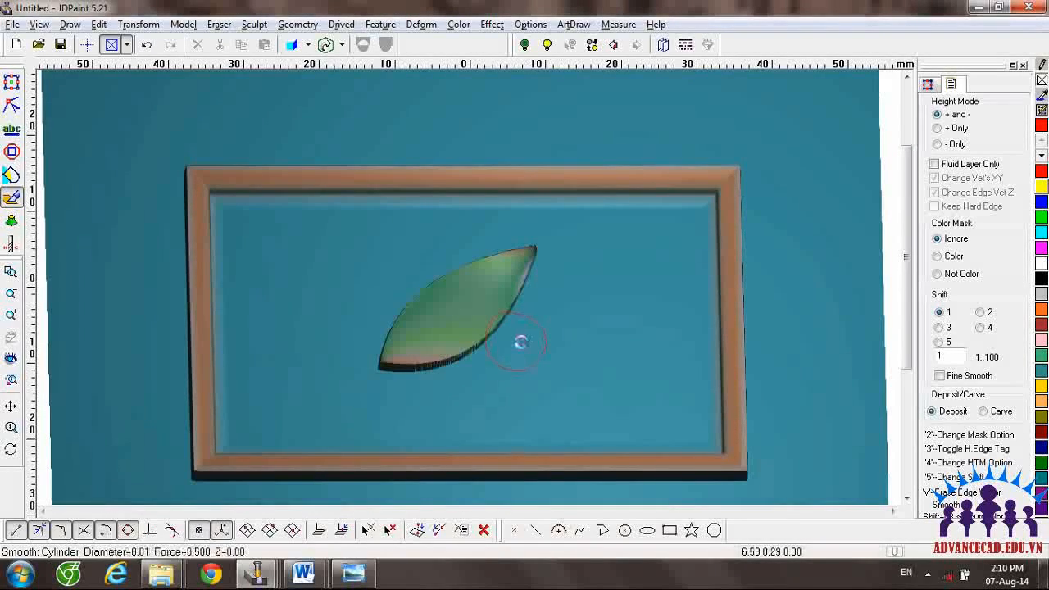
middle_click_drag(522, 349, 524, 246, "ctrl")
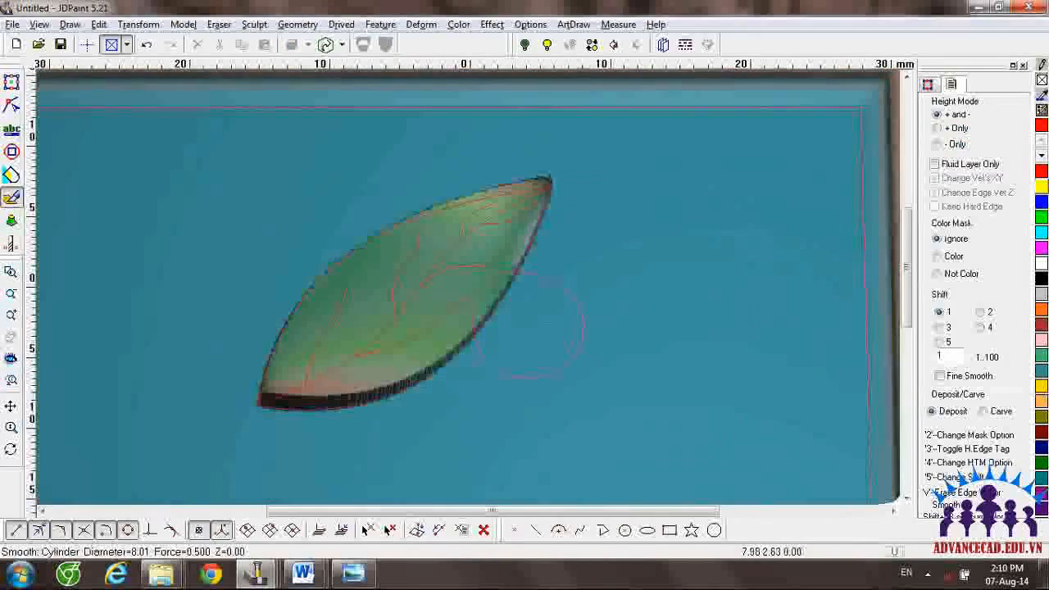
left_click(950, 256)
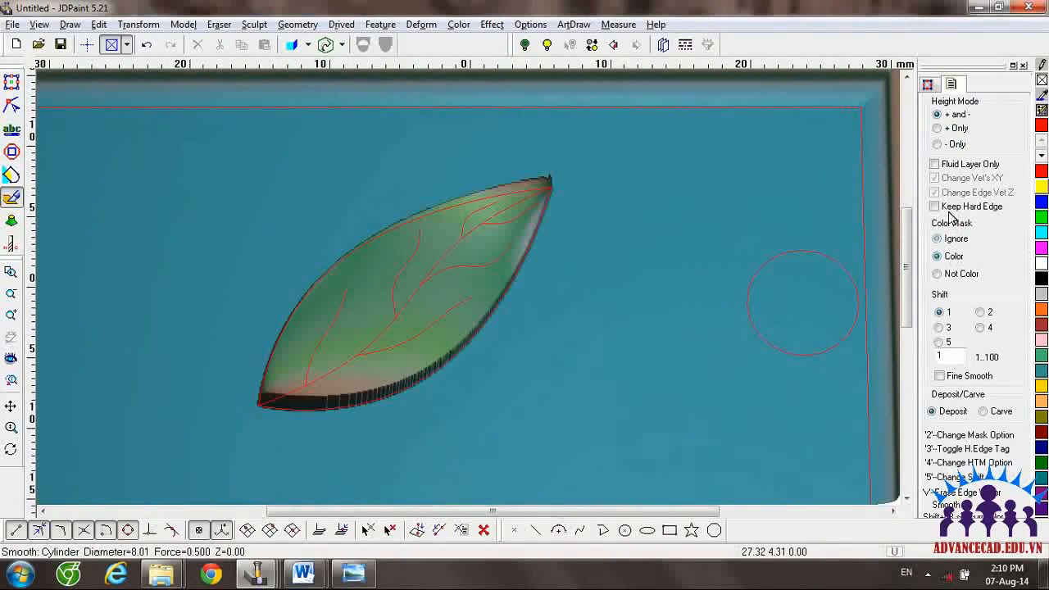
left_click(950, 206)
mouse_move(456, 239)
left_mouse_down()
mouse_move(536, 184)
mouse_move(442, 278)
left_mouse_up()
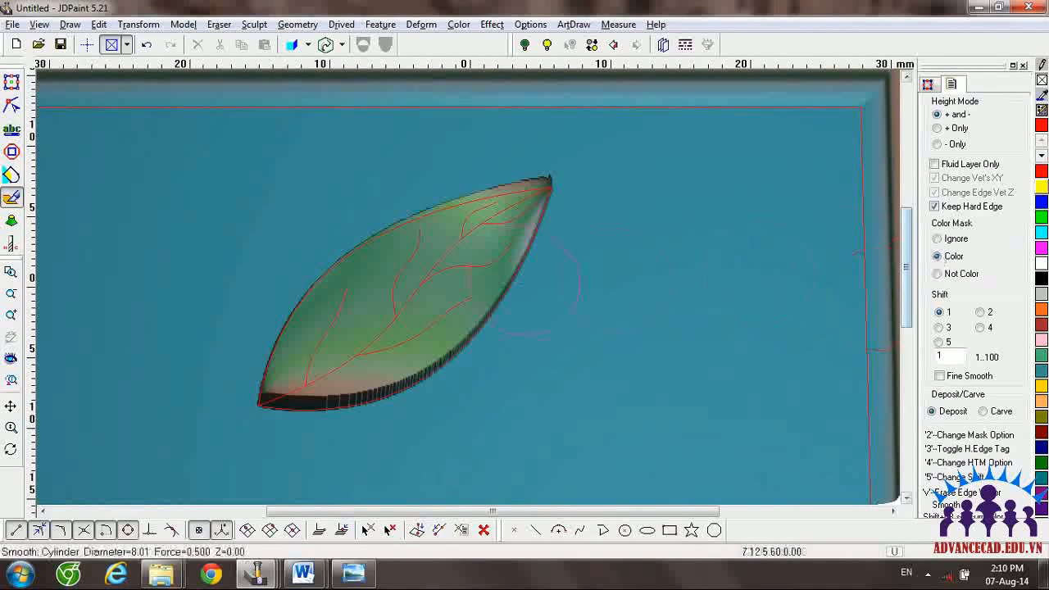
mouse_move(498, 237)
left_mouse_down()
mouse_move(477, 292)
mouse_move(489, 303)
left_mouse_up()
key("Tab")
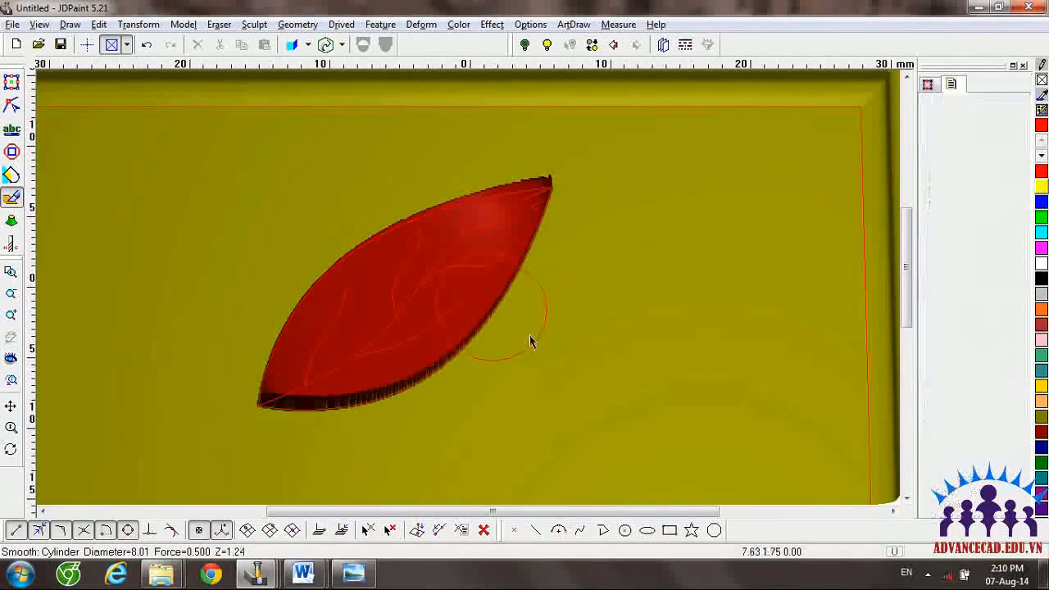
key("Tab")
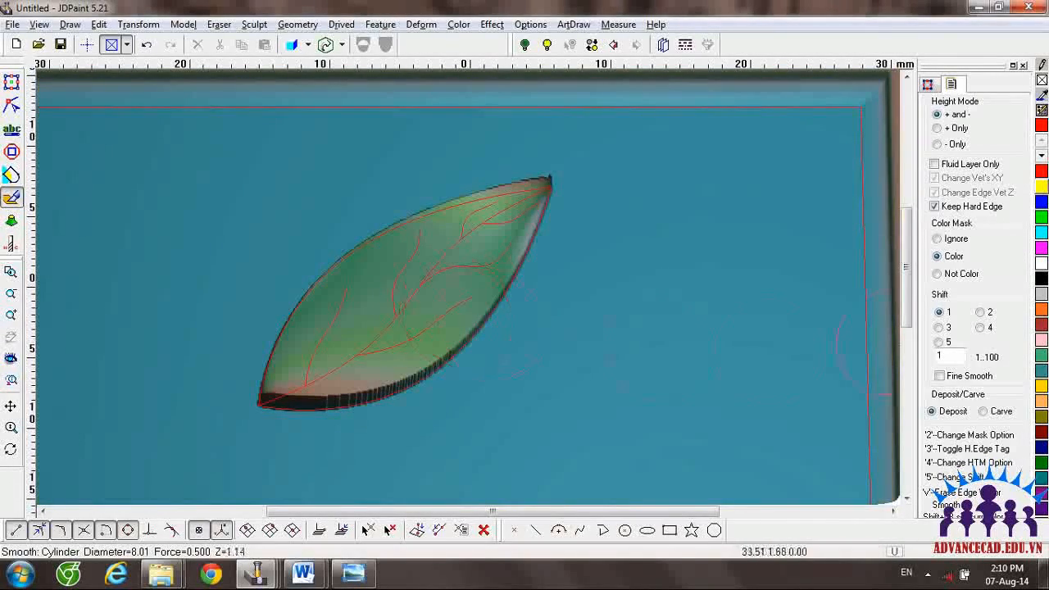
Step: Smooth the leaf surface further with Fluid Layer Only enabled and the height mode set to + Only
left_click(935, 165)
mouse_move(434, 274)
left_mouse_down()
mouse_move(427, 219)
mouse_move(503, 208)
mouse_move(336, 370)
mouse_move(404, 362)
left_mouse_up()
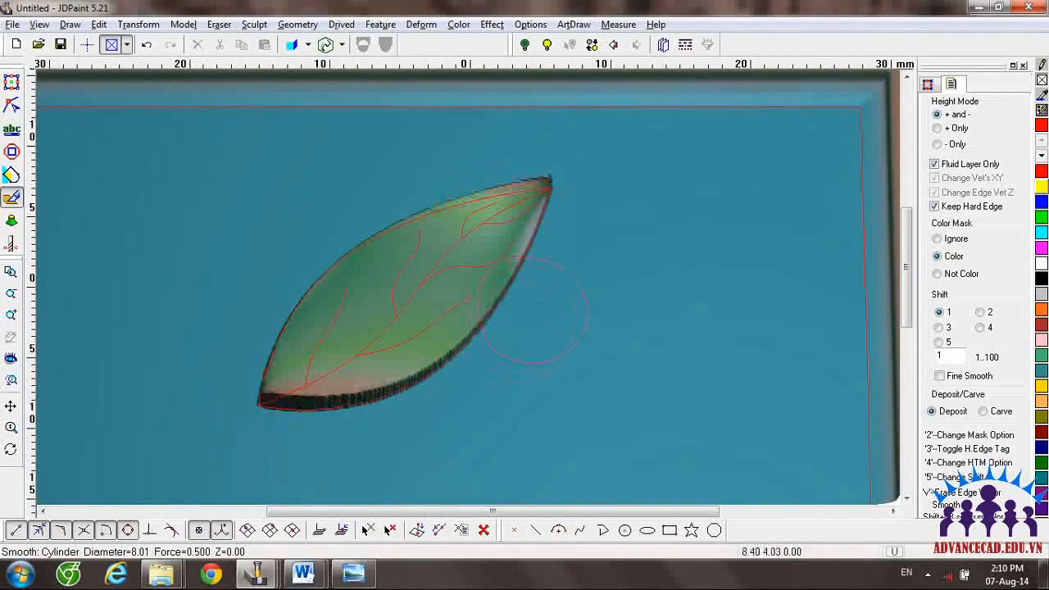
left_click(936, 129)
mouse_move(525, 295)
left_mouse_down()
mouse_move(496, 220)
mouse_move(471, 205)
left_mouse_up()
mouse_move(361, 348)
left_mouse_down()
mouse_move(331, 361)
mouse_move(350, 368)
mouse_move(288, 379)
left_mouse_up()
left_click_drag(408, 251, 487, 298)
mouse_move(513, 318)
middle_mouse_down()
mouse_move(585, 314)
mouse_move(555, 300)
mouse_move(534, 327)
middle_mouse_up()
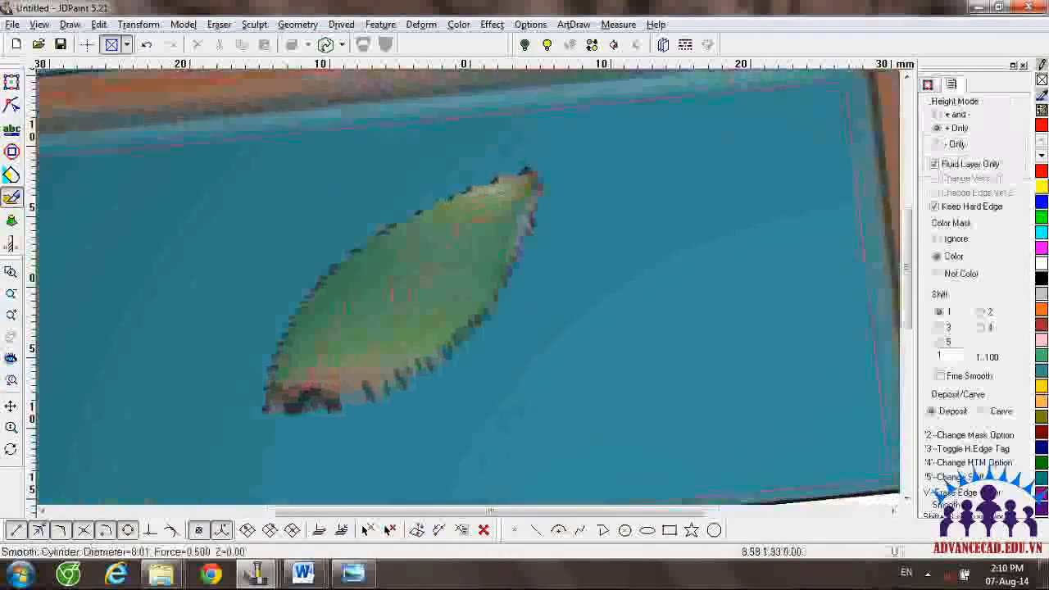
right_click(534, 326)
Step: Carve the leaf's side veins along their curves with Drived Carving, using a brush diameter of 0.49
key("d")
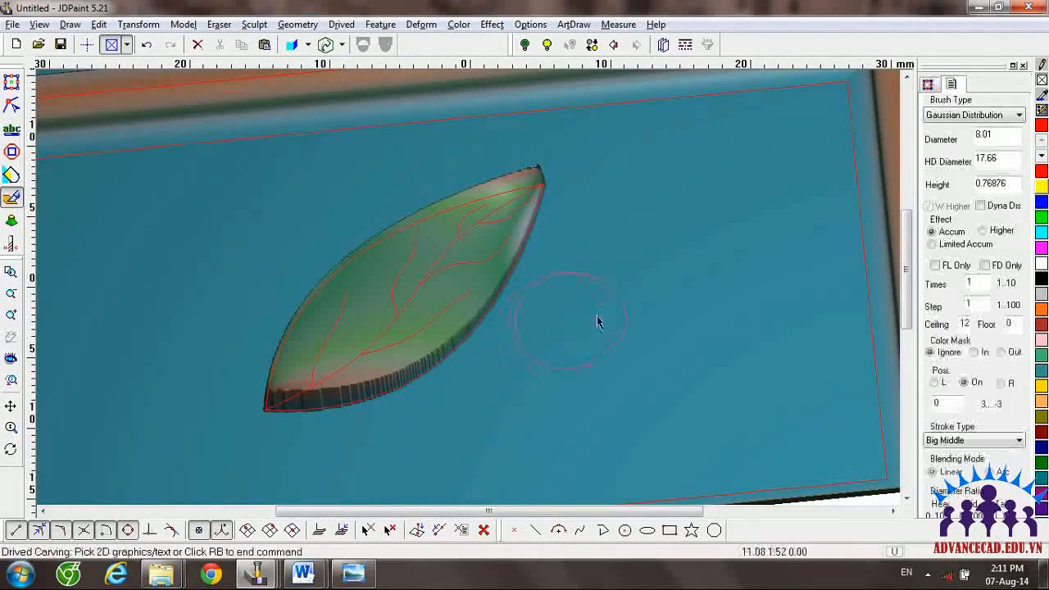
left_click_drag(604, 305, 547, 295)
left_click(415, 327)
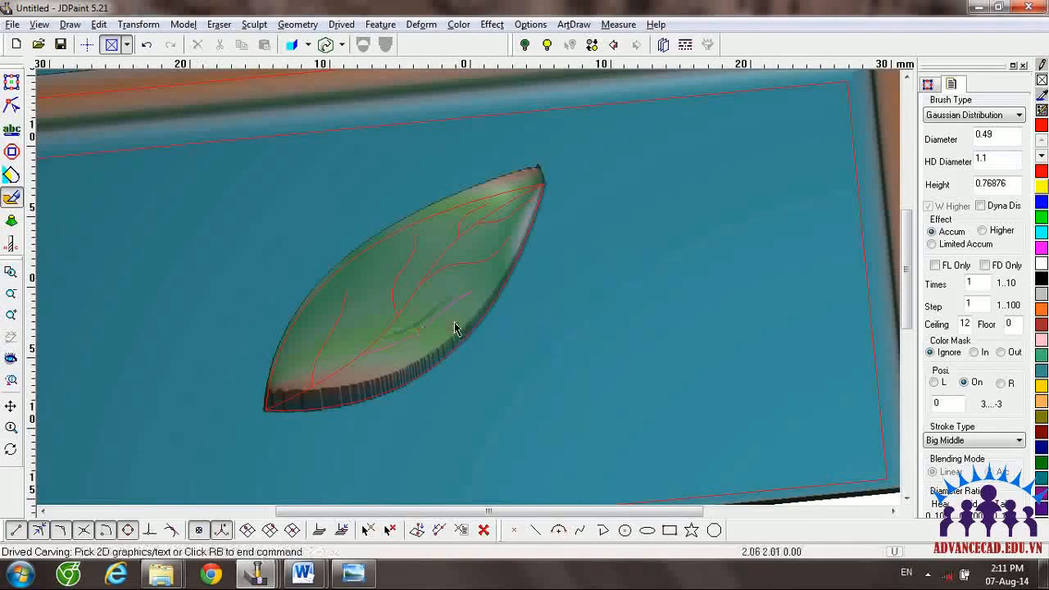
left_click(460, 264)
left_click(487, 223)
left_click(461, 222)
left_click(396, 278)
left_click(337, 331)
Step: Enlarge the carving brush diameter to 0.76 and carve the leaf's central vein along its curve
key("s")
key("s")
key("s")
key("s")
left_click(348, 365)
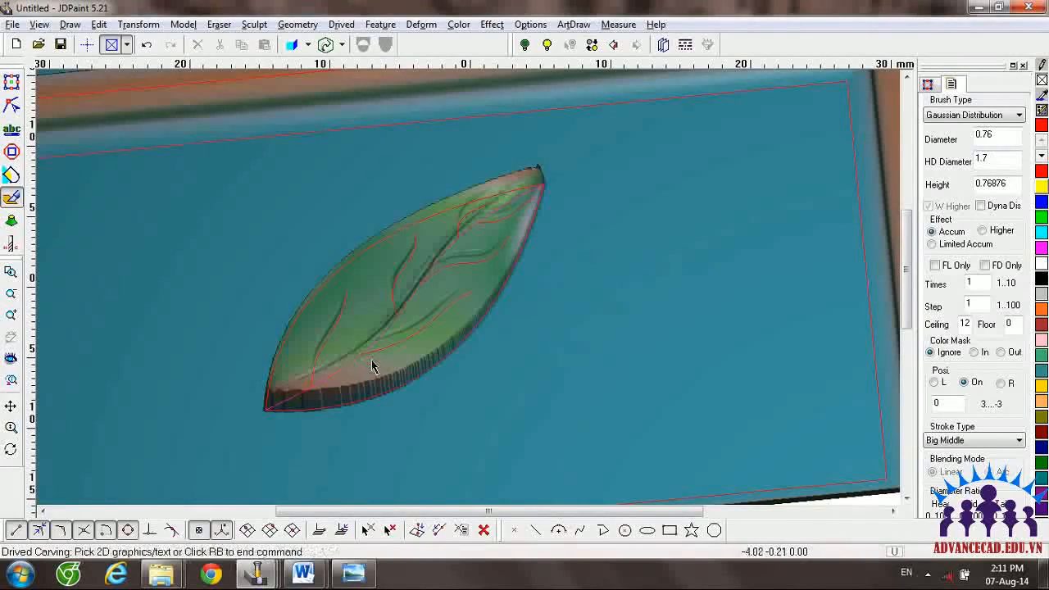
right_click(411, 372)
Step: Shift the relief in Z so that its highest point lies on the XOY plane
right_click(534, 400)
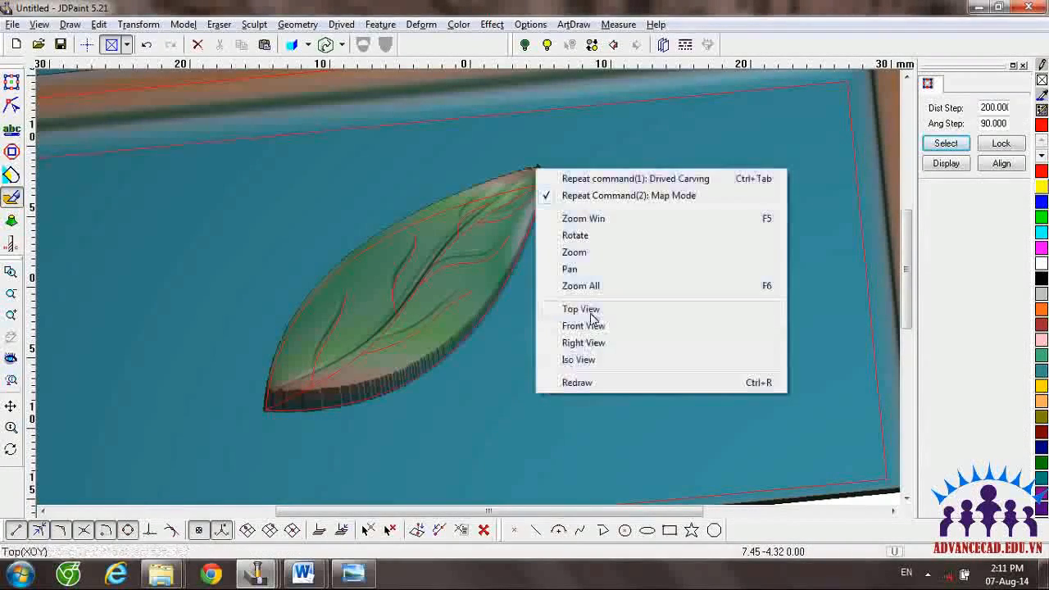
left_click(589, 309)
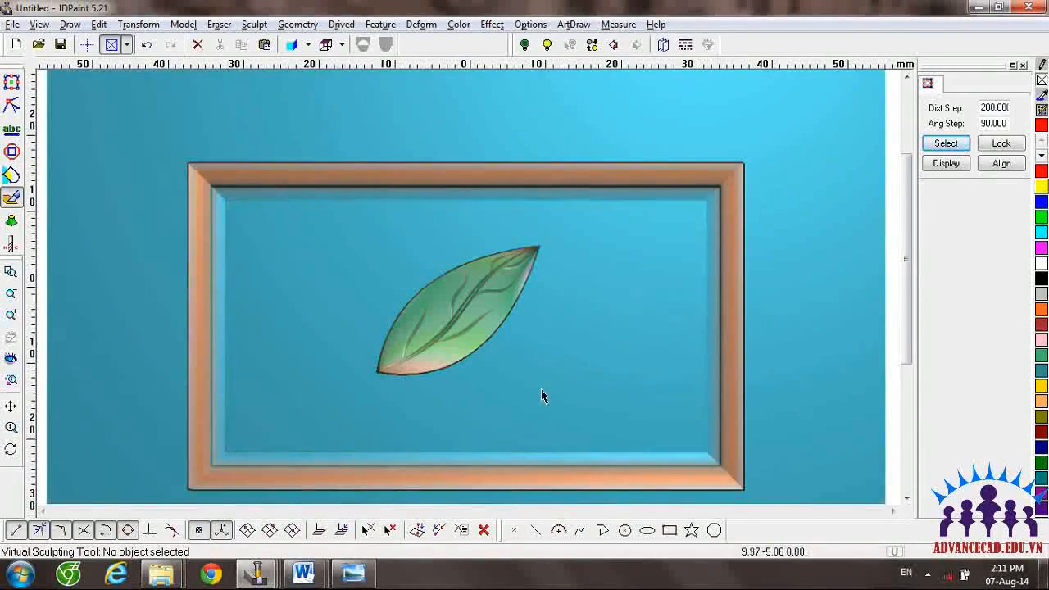
mouse_move(518, 353)
middle_mouse_down()
mouse_move(510, 320)
mouse_move(524, 348)
middle_mouse_up()
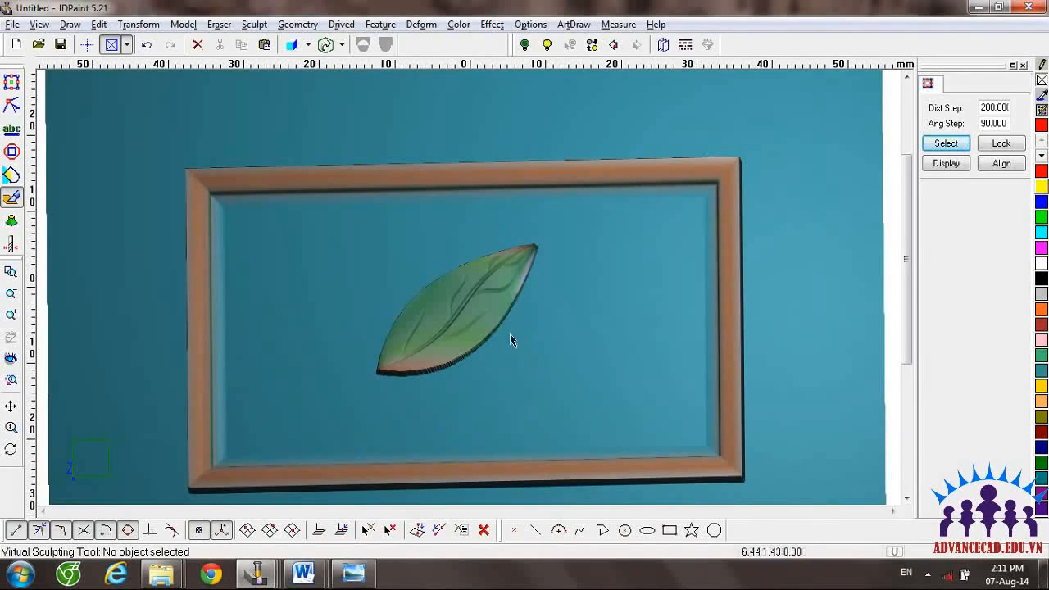
middle_click_drag(132, 230, 193, 248)
middle_click_drag(157, 300, 278, 354)
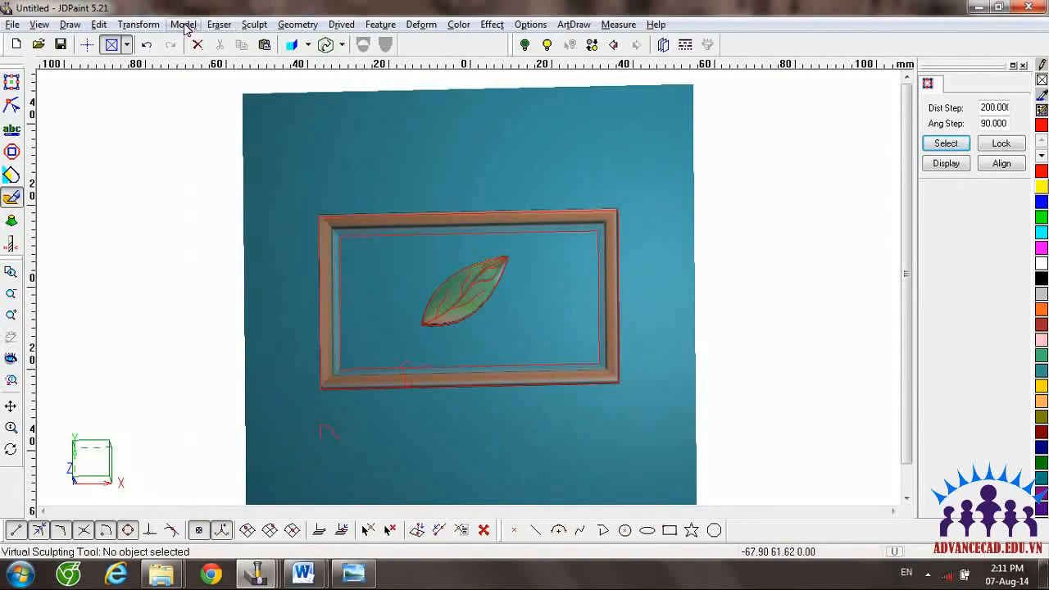
middle_click_drag(457, 360, 446, 299)
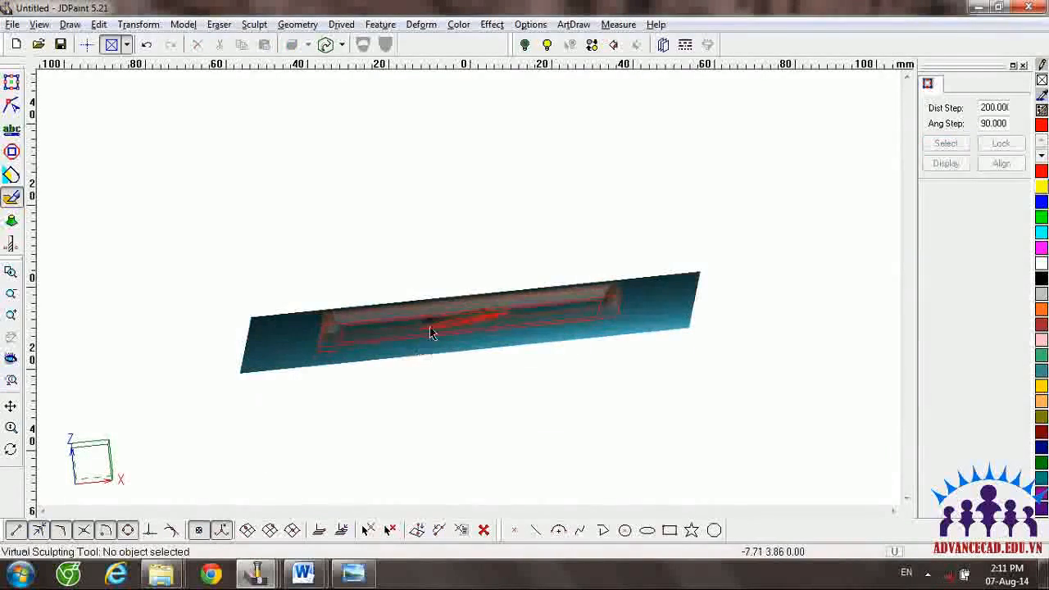
left_click(183, 24)
left_click(223, 229)
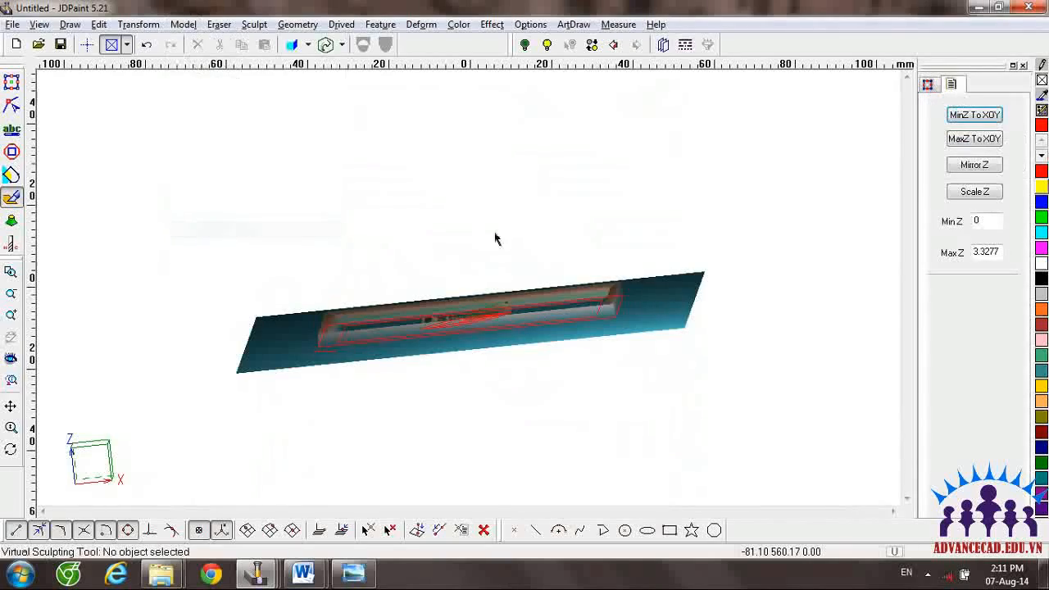
left_click(986, 139)
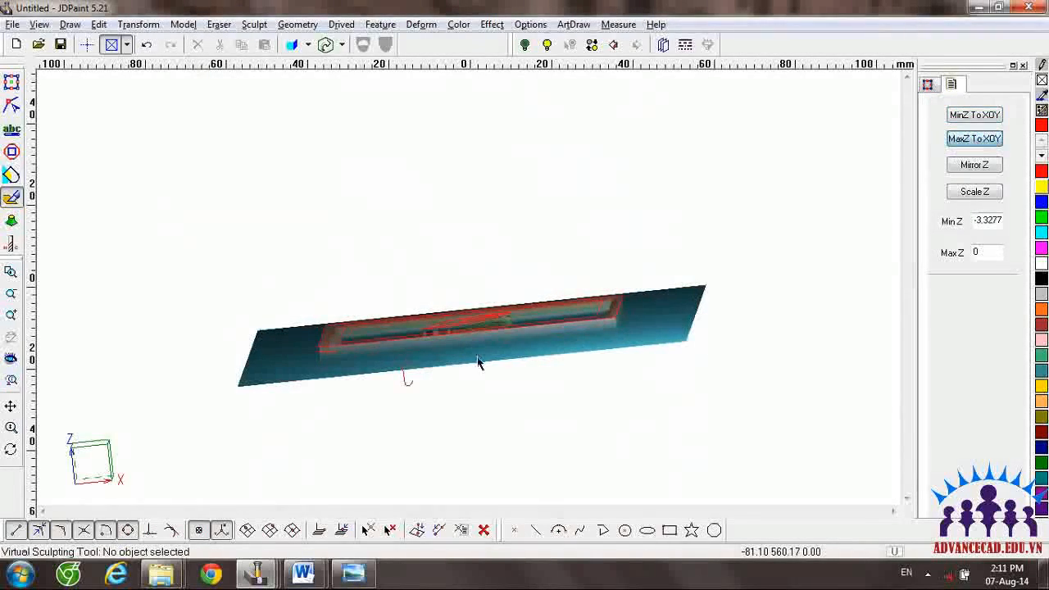
Step: Leave virtual sculpting for the object selection tool and display the relief surface as Shaded (OpenGL)
left_click(13, 82)
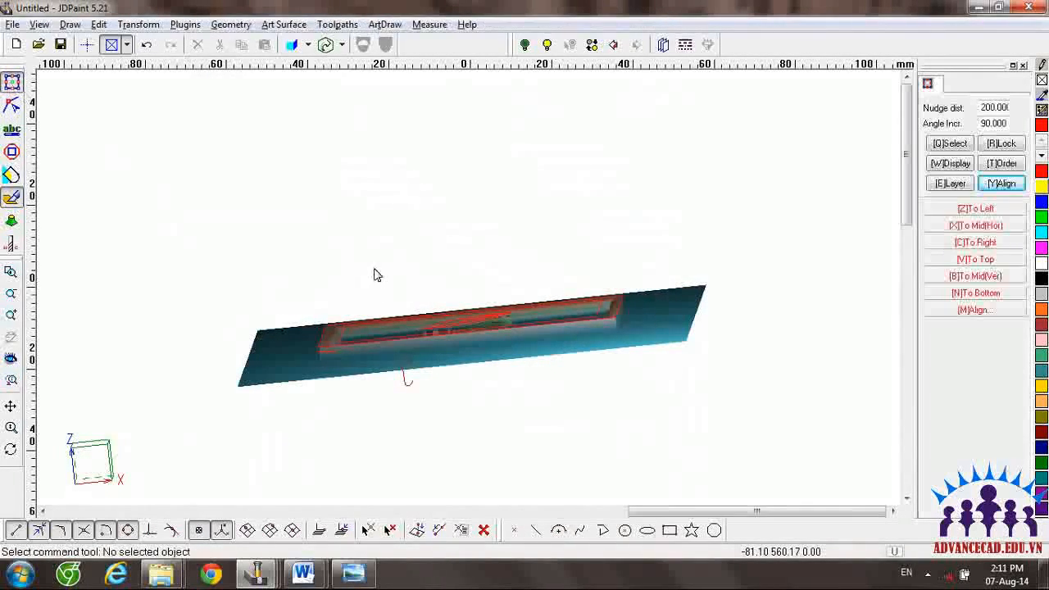
mouse_move(400, 306)
middle_mouse_down()
mouse_move(400, 297)
mouse_move(401, 309)
middle_mouse_up()
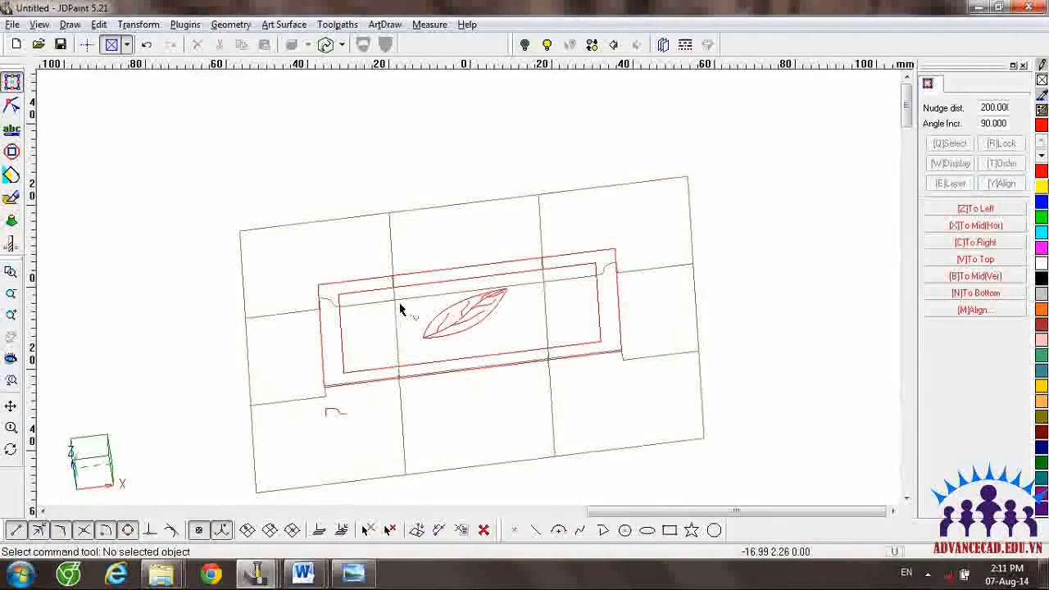
left_click(341, 45)
left_click(308, 46)
left_click(308, 46)
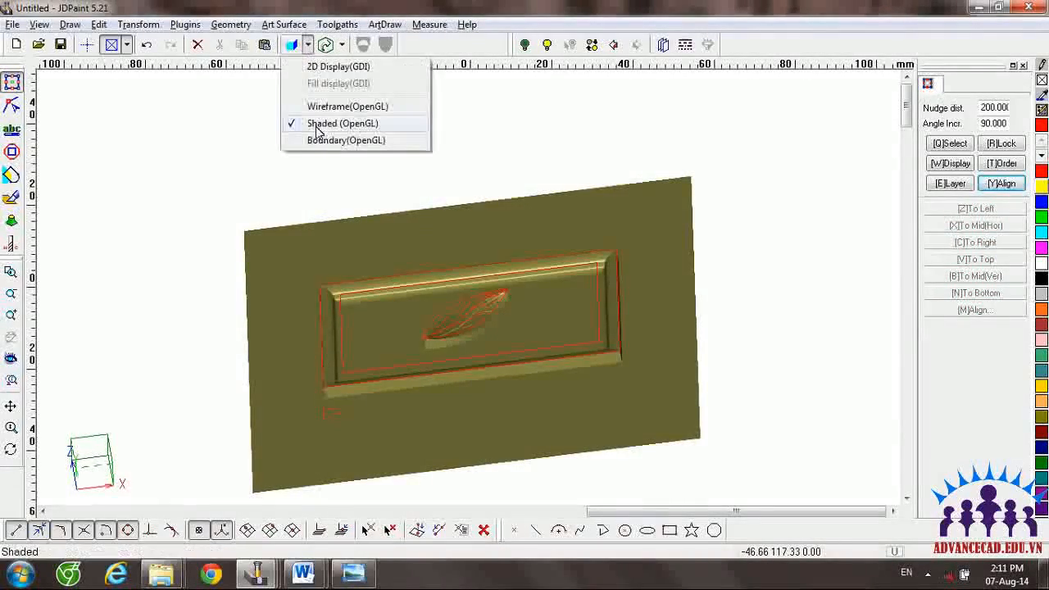
left_click(415, 134)
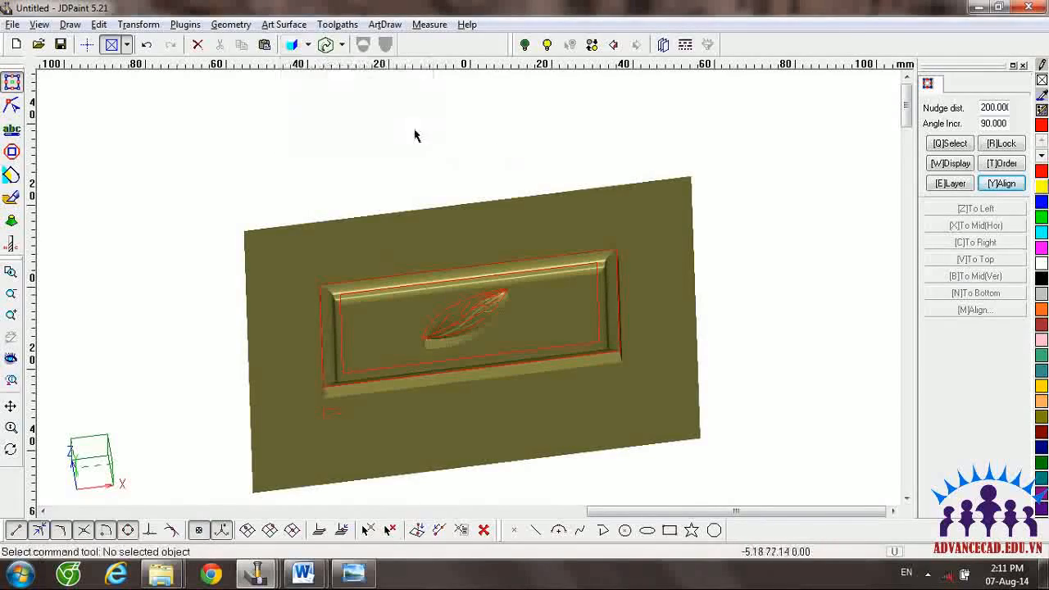
Step: Select the relief surface and start a Surface finish toolpath with Parallel moves in the toolpath wizard
left_click(333, 21)
left_click(677, 308)
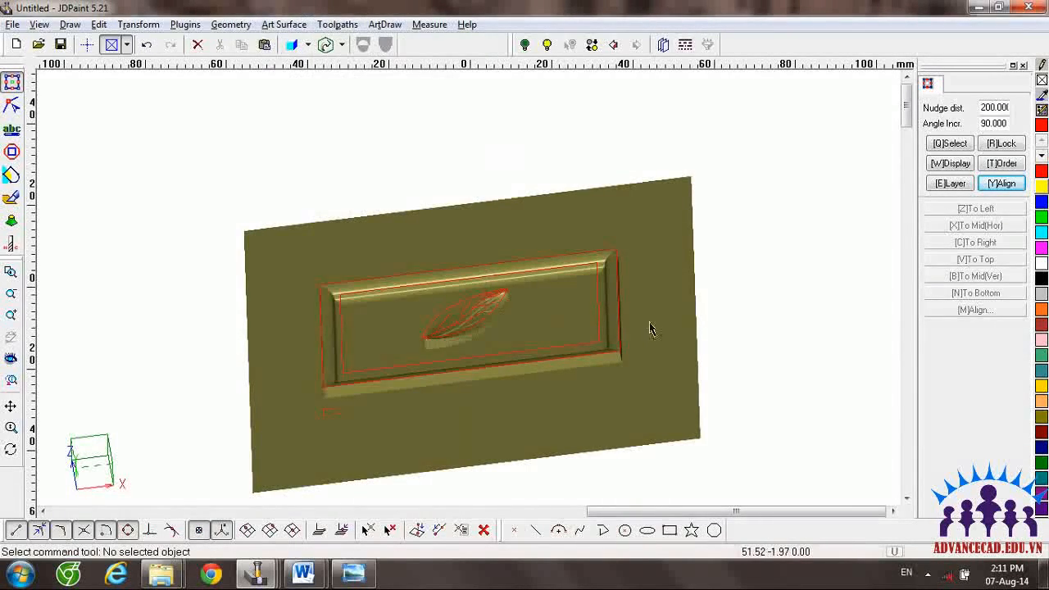
left_click(650, 327)
left_click(337, 23)
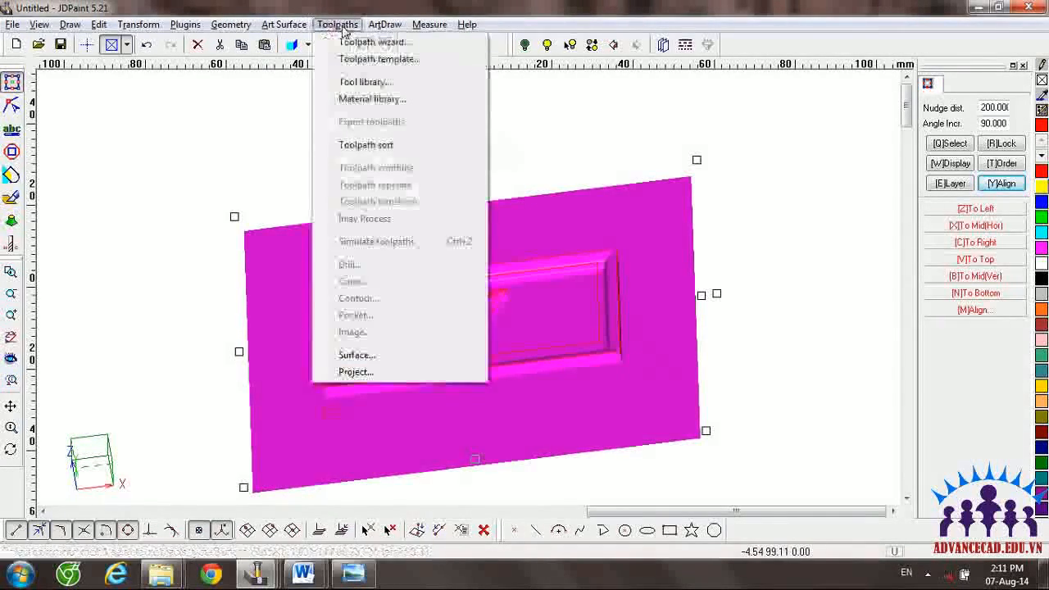
left_click(387, 45)
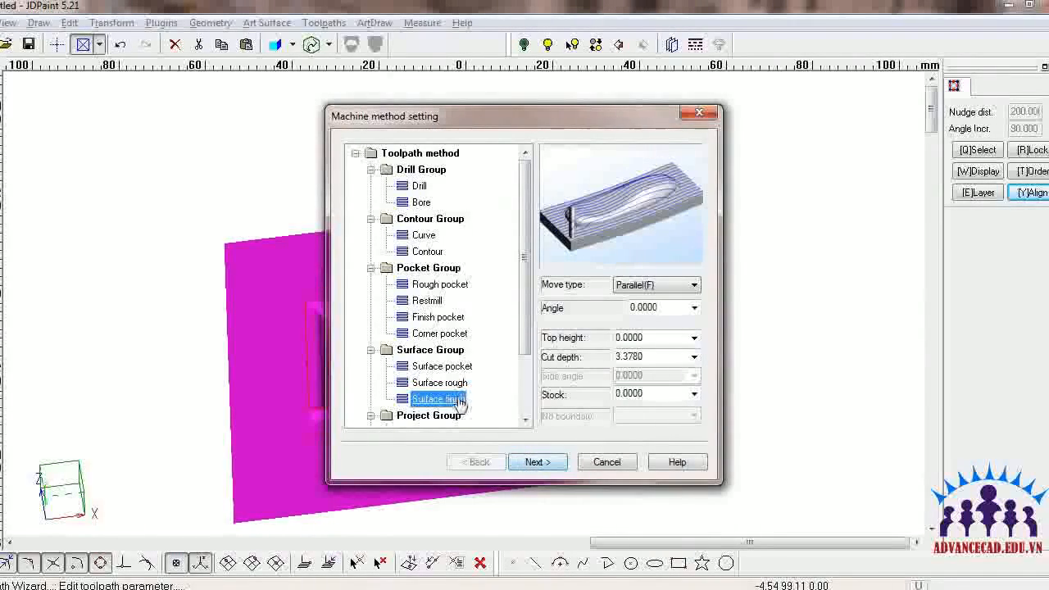
left_click(537, 461)
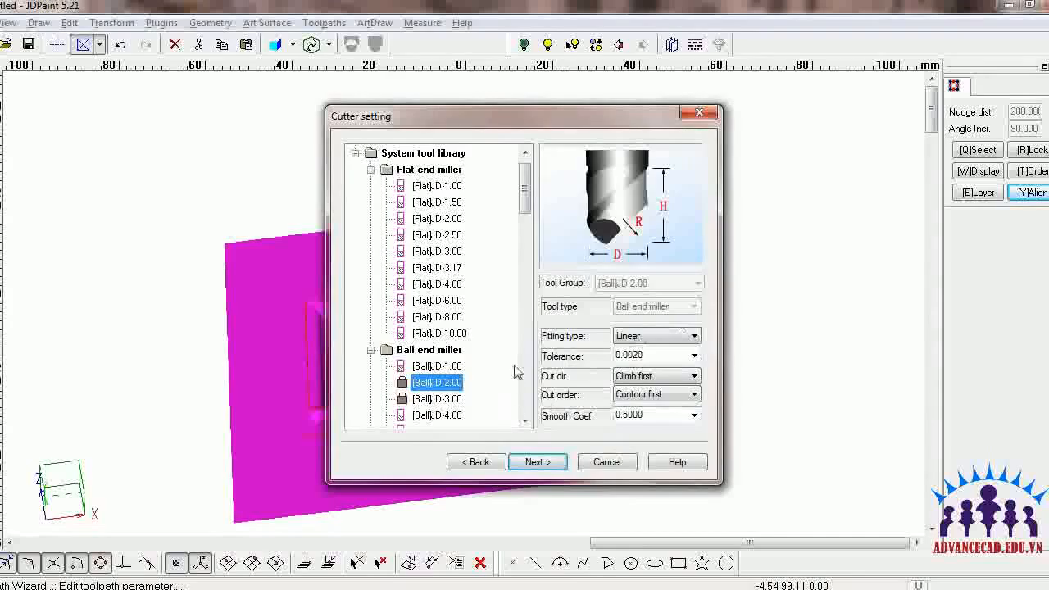
Step: Choose the [TFlat]JD-30-0.30 cutter for the toolpath and set the stepover to 0.2
left_click_drag(525, 187, 533, 310)
left_click(455, 270)
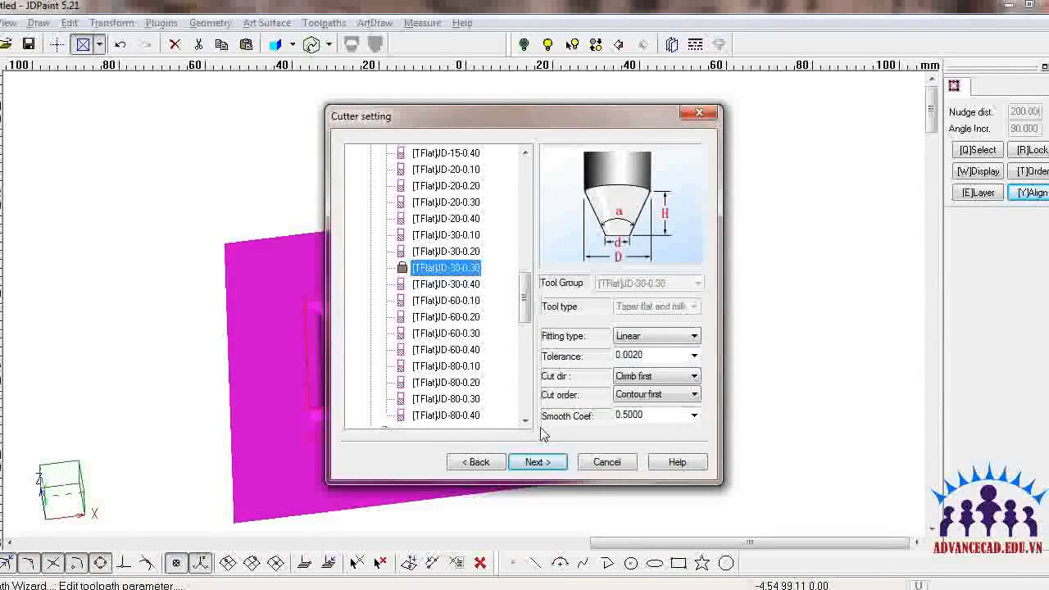
left_click(536, 461)
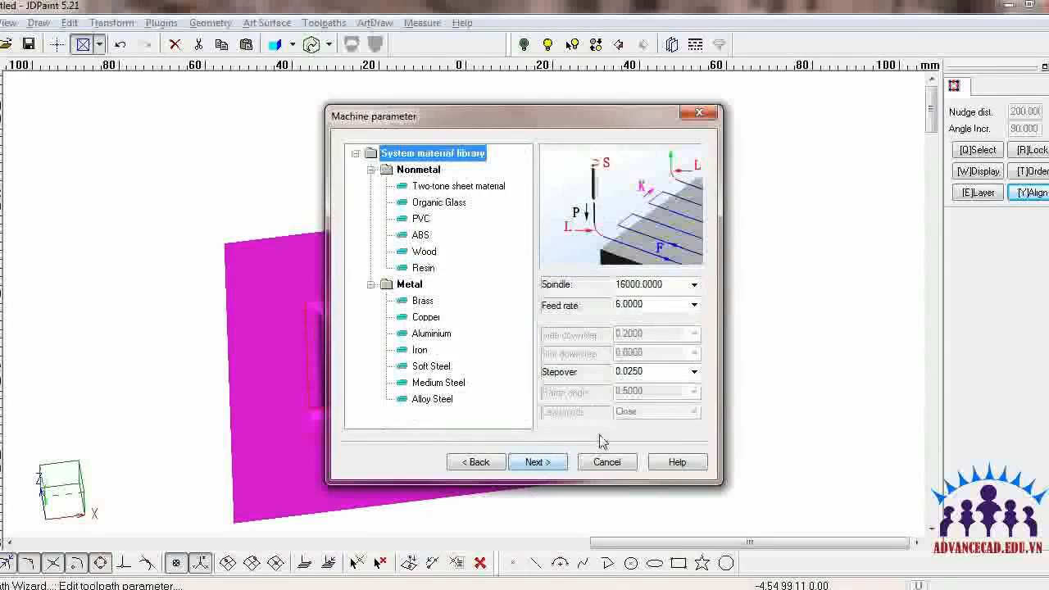
double_click(653, 371)
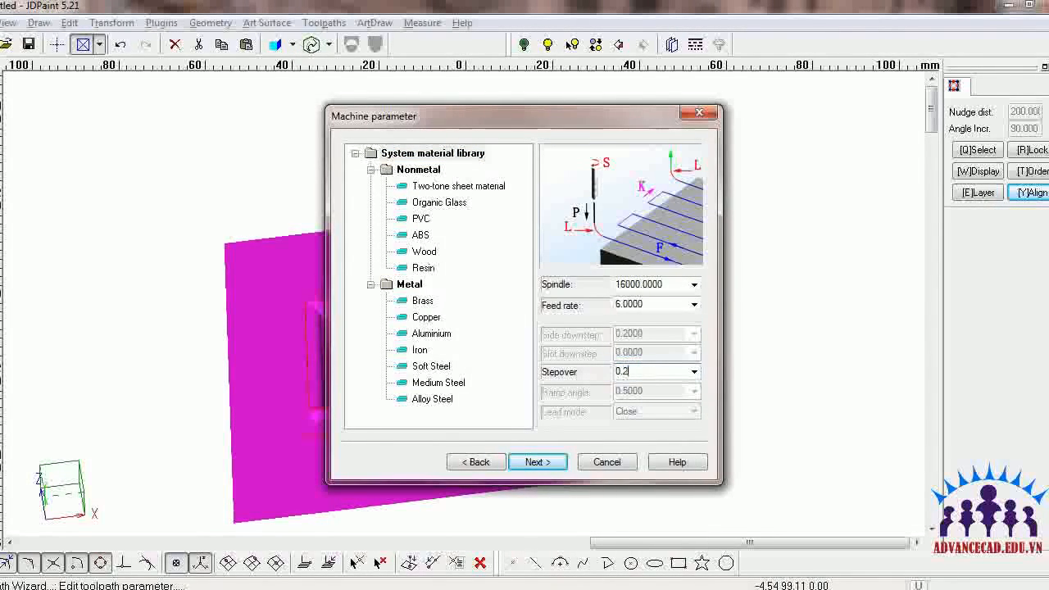
left_click(541, 462)
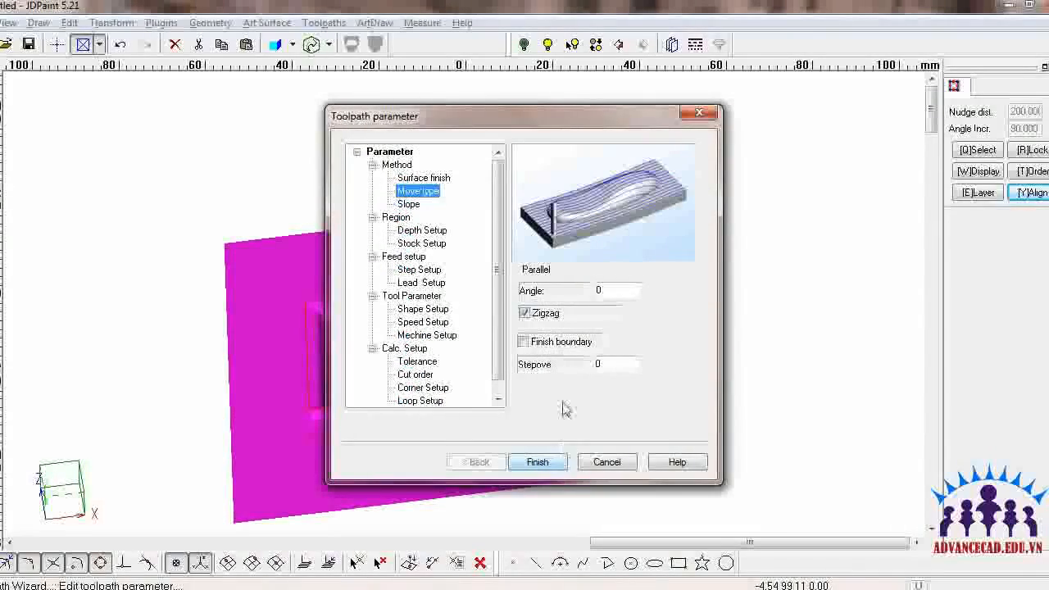
Step: Choose the surface boundary option in the toolpath's stock setup and calculate the toolpath
left_click(421, 243)
left_click(679, 362)
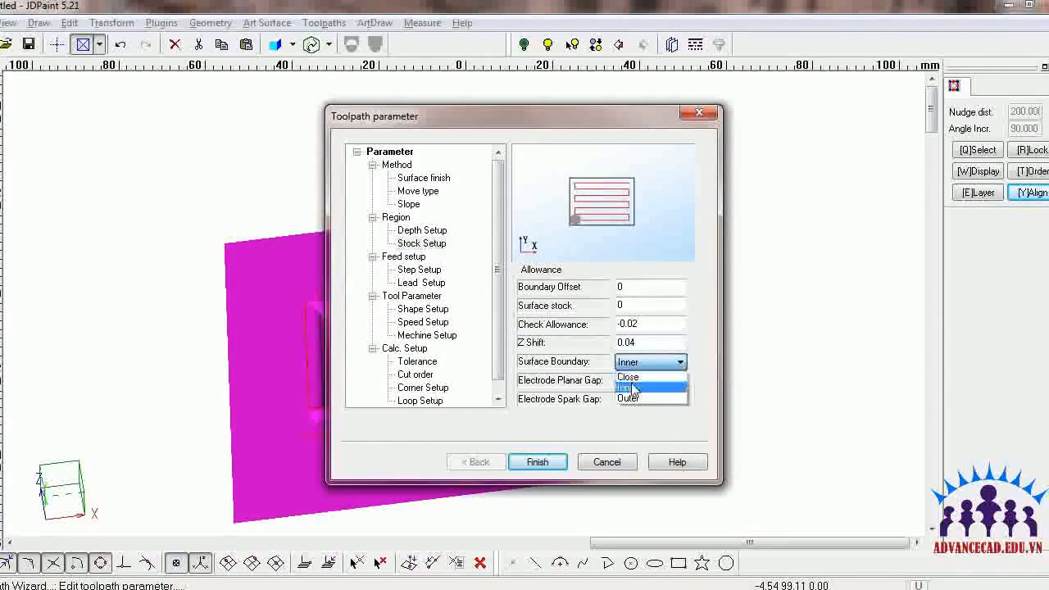
left_click(655, 373)
left_click(536, 461)
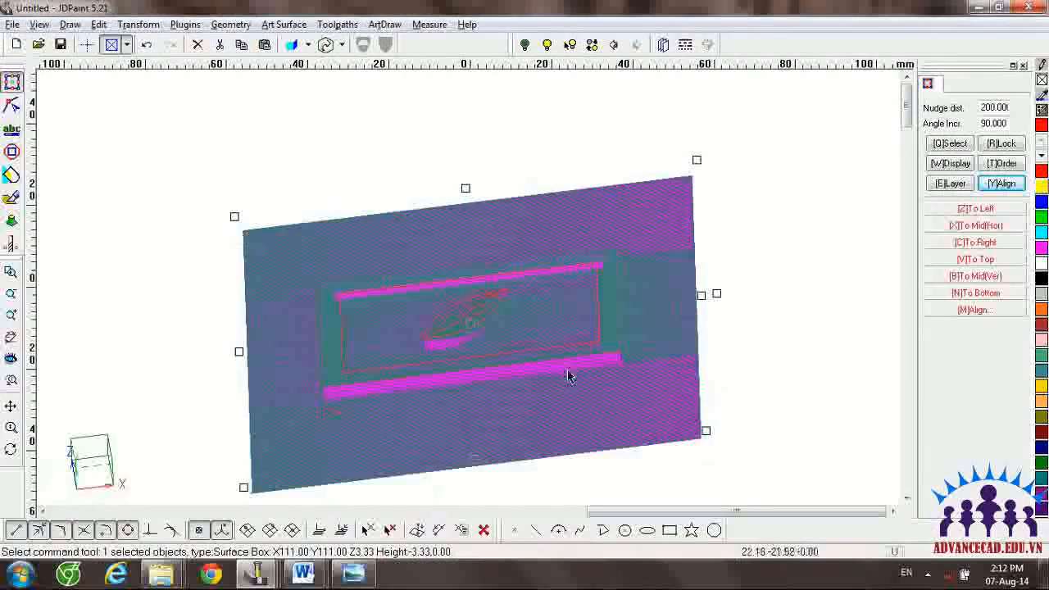
Step: Examine the calculated toolpath over the whole relief from the top view
right_click(772, 357)
left_click(810, 277)
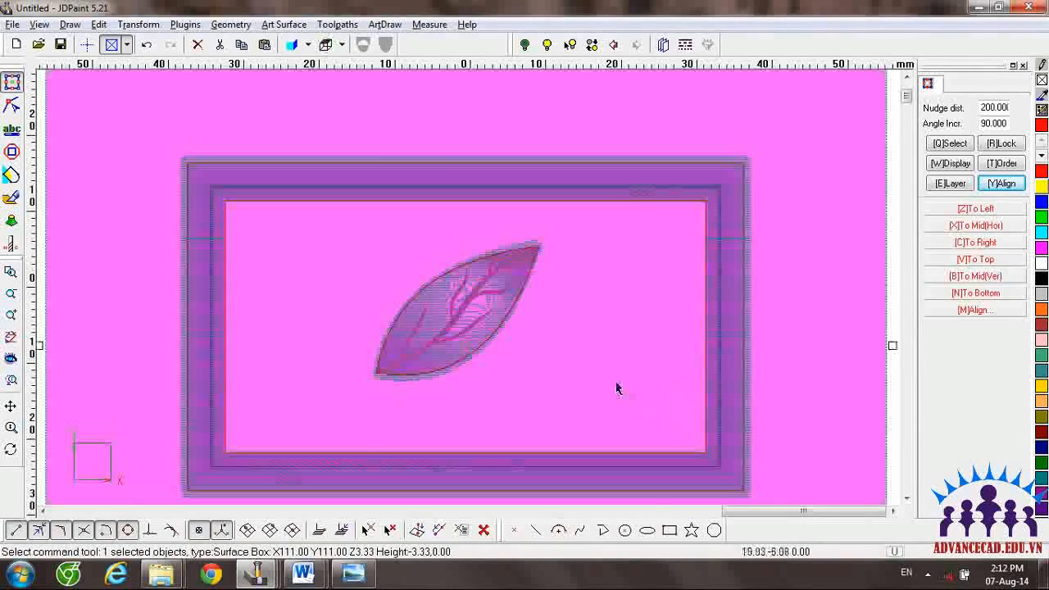
middle_click_drag(572, 352, 592, 441)
middle_click_drag(563, 378, 584, 252)
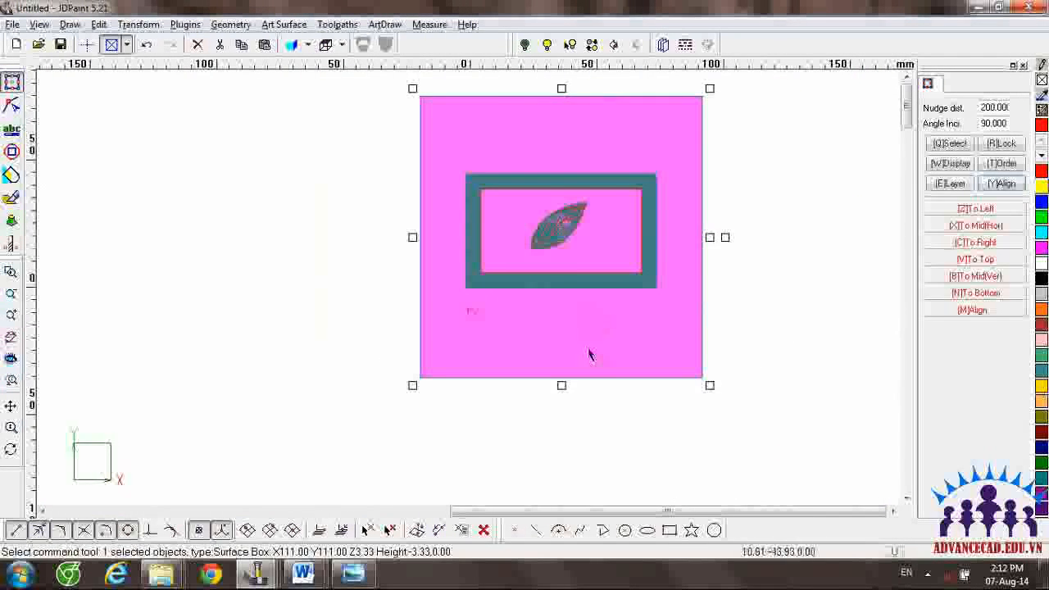
Step: Try to move the relief surface out from over its toolpath, and undo the move
left_click(674, 457)
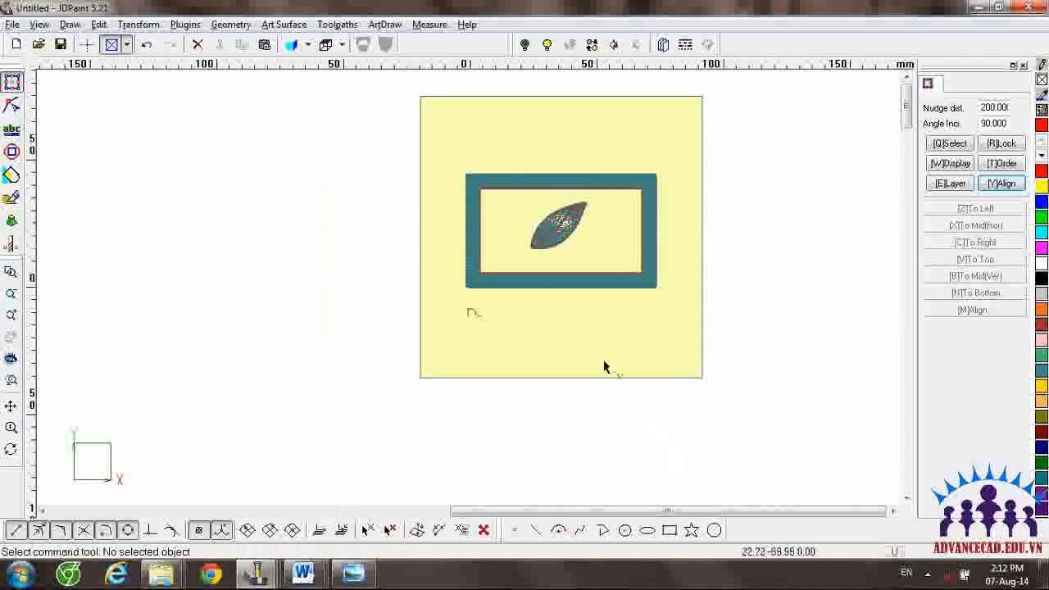
left_click(592, 304)
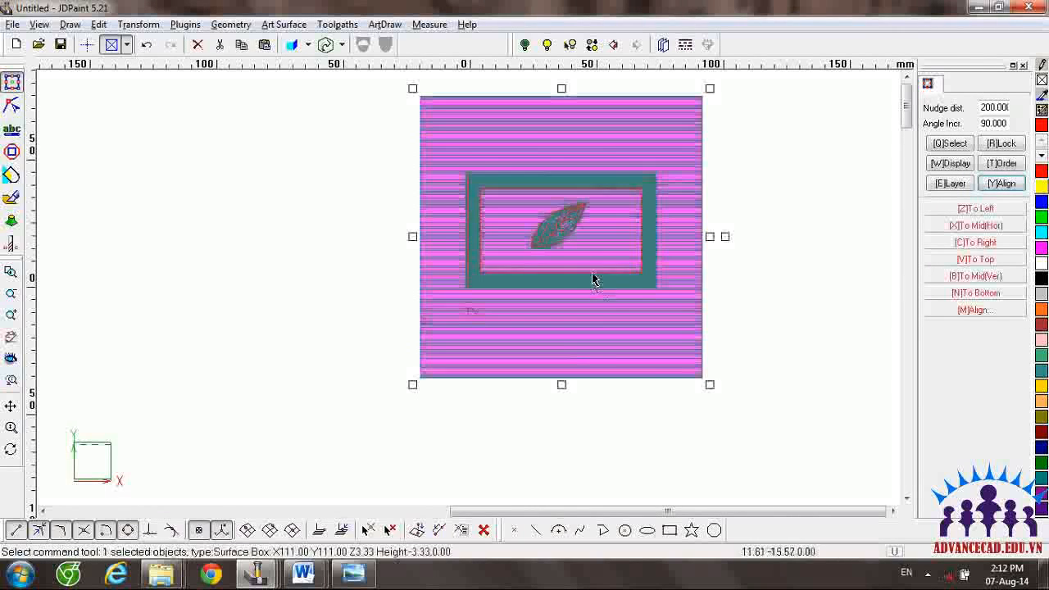
left_click_drag(554, 243, 199, 274)
left_click(474, 429)
key("ctrl+z")
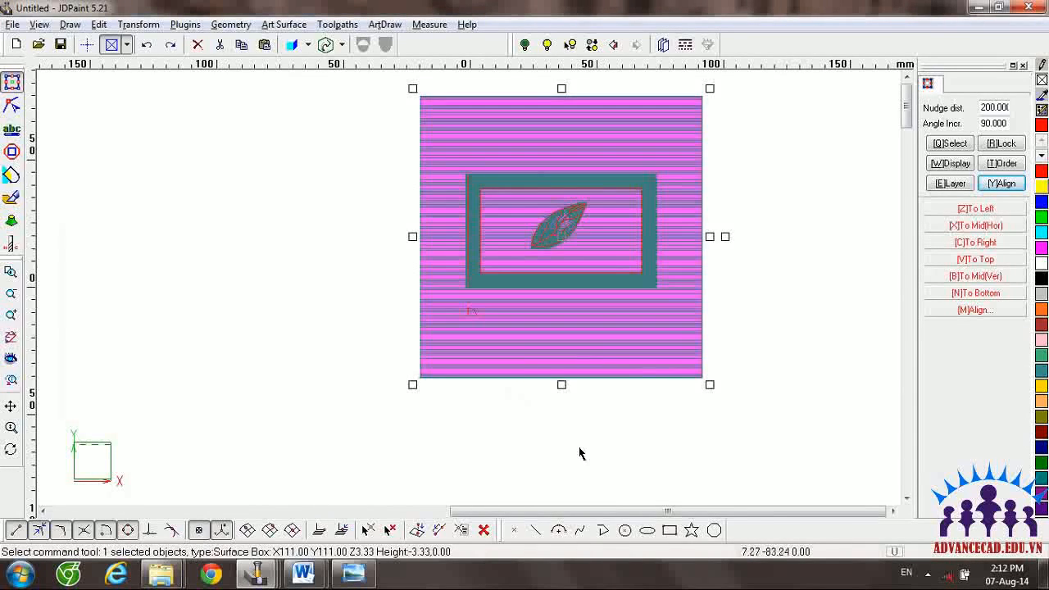
Step: Place the relief surface to the left of the toolpath in the top view, and undo that placement
left_click(585, 453)
left_click(572, 325)
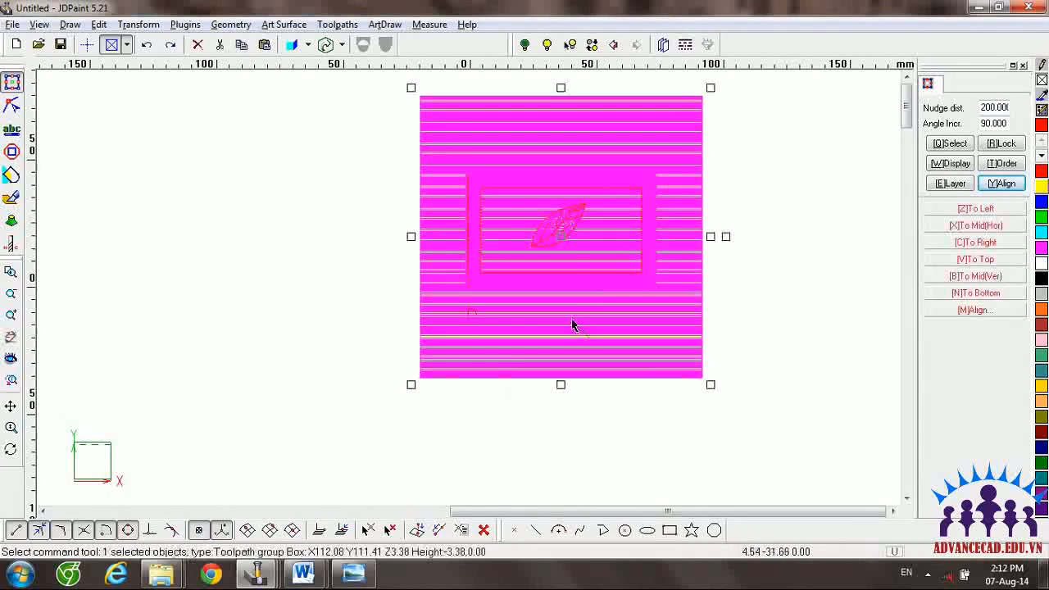
right_click(579, 365)
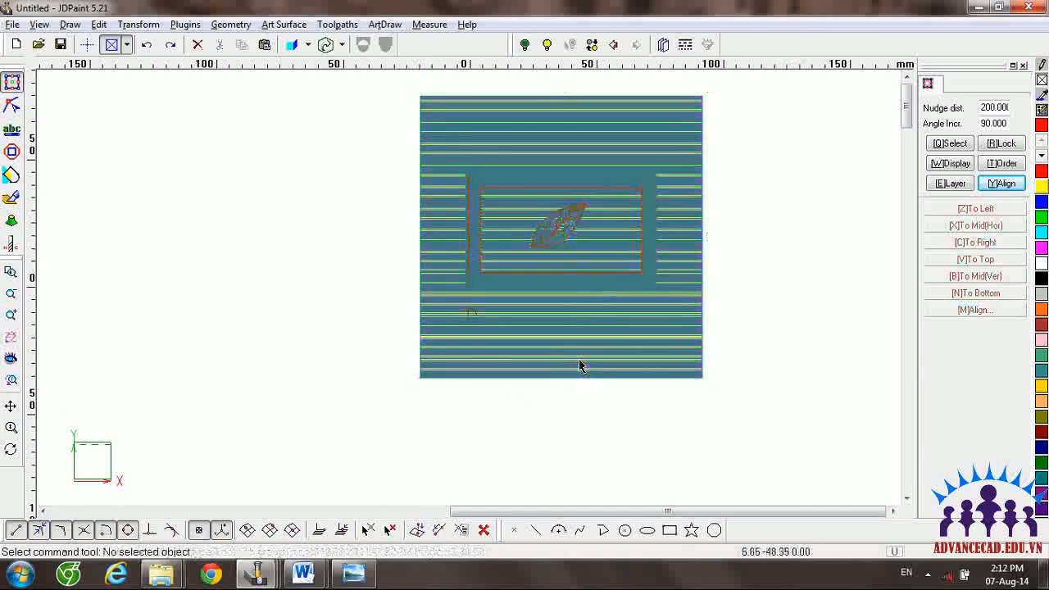
left_click(557, 239)
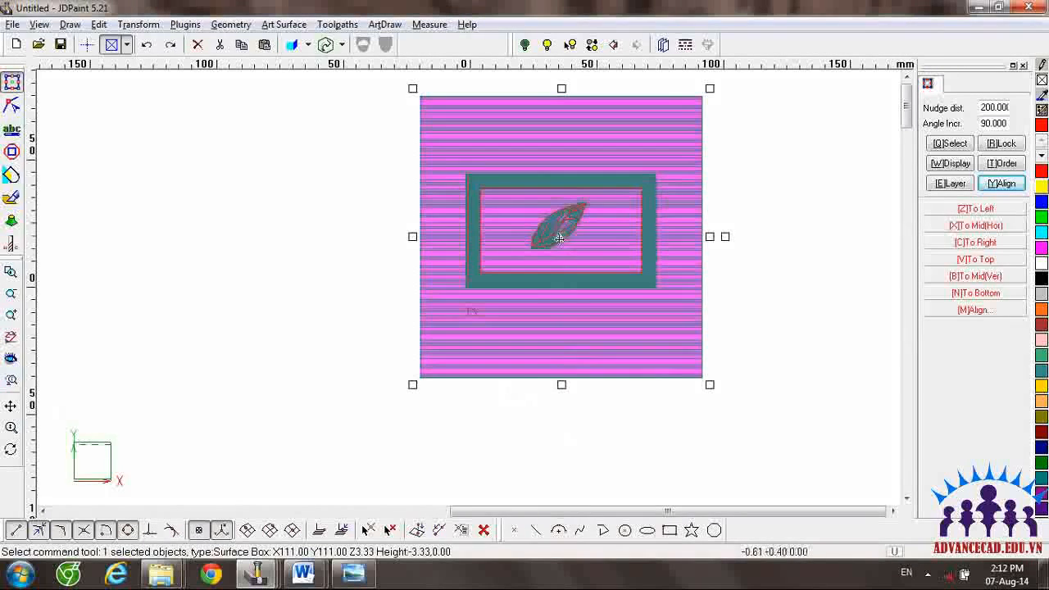
right_click(574, 288)
left_click(559, 238)
left_click_drag(553, 236, 261, 244)
left_click(506, 428)
left_click(510, 371)
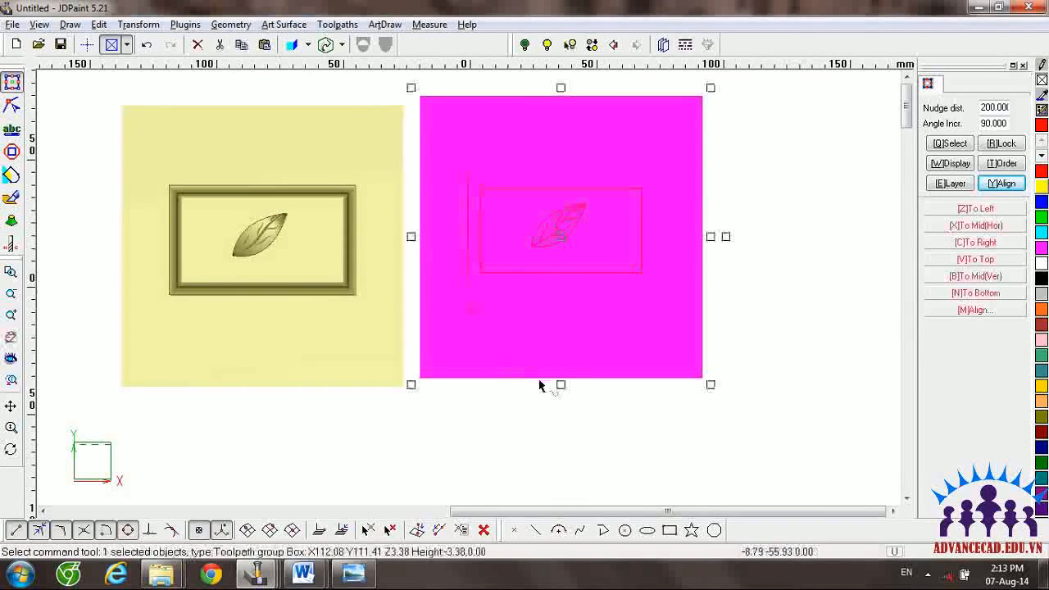
left_click(508, 454)
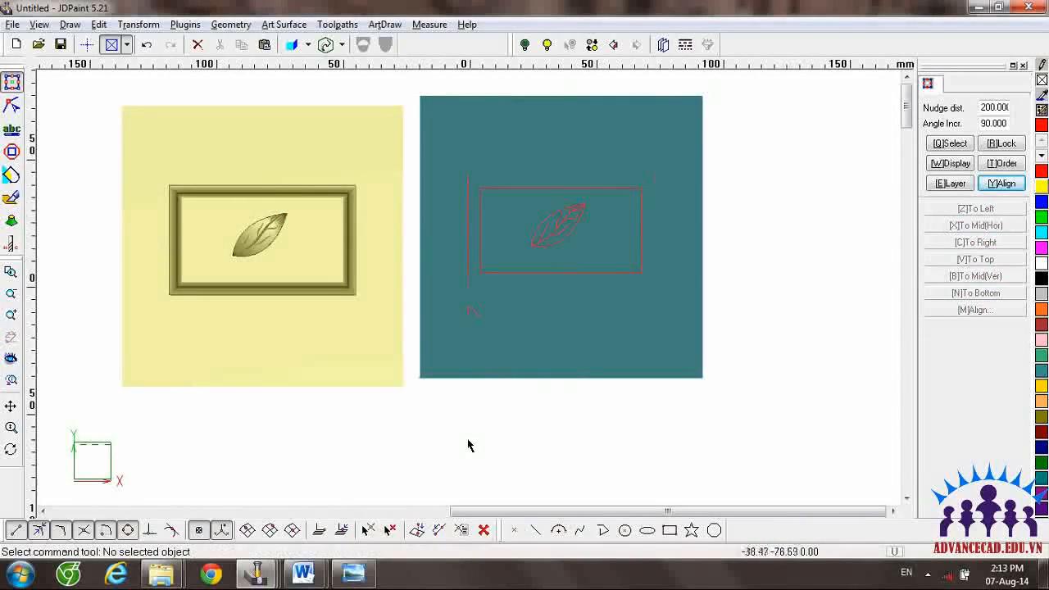
key("ctrl+z")
Step: Move the toolpath group to the left of the relief so both lie side by side
left_click(584, 454)
middle_click_drag(584, 456, 613, 374)
left_click(582, 279)
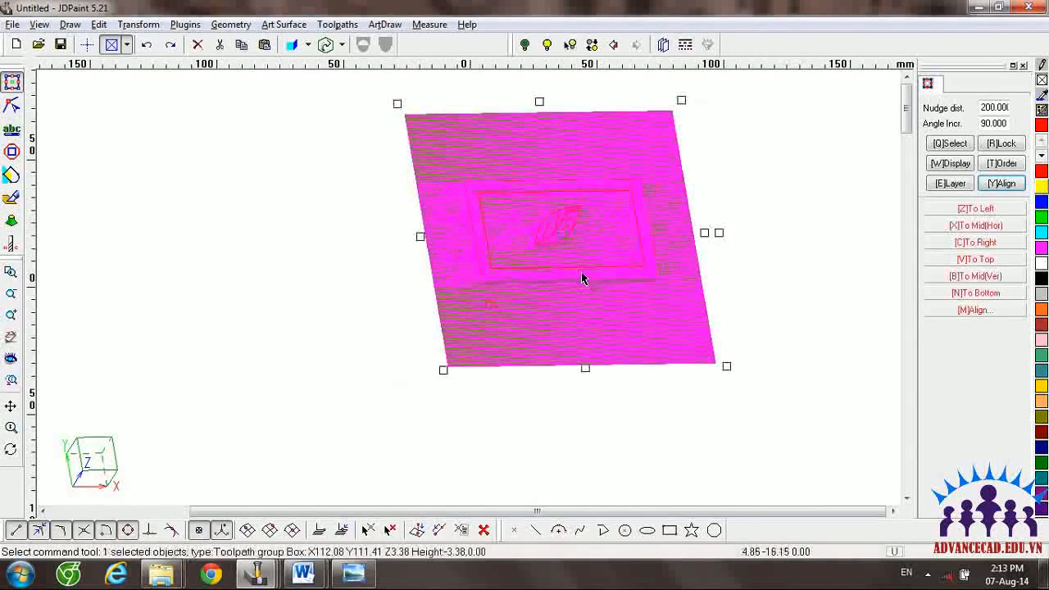
left_click_drag(560, 233, 272, 256)
left_click(467, 407)
Step: Examine the separated toolpath and the relief surface from several tilted views
middle_click_drag(483, 411, 527, 342)
middle_click_drag(630, 341, 786, 366)
left_click(723, 307)
mouse_move(688, 427)
middle_mouse_down()
mouse_move(693, 277)
mouse_move(818, 307)
middle_mouse_up()
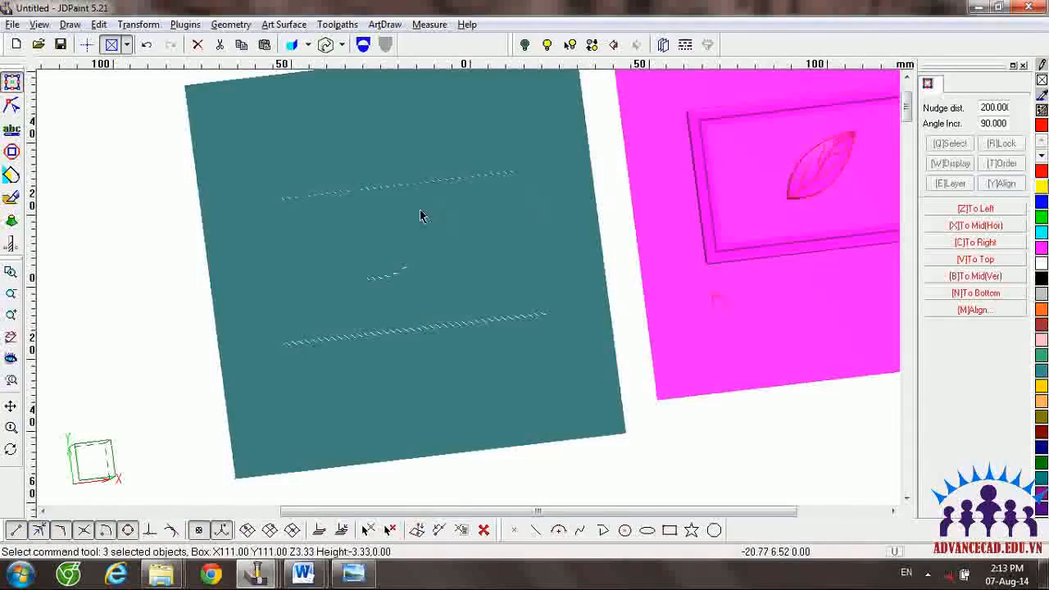
left_click(422, 216)
mouse_move(548, 273)
middle_mouse_down()
mouse_move(508, 267)
mouse_move(511, 241)
mouse_move(514, 251)
mouse_move(532, 241)
mouse_move(516, 262)
middle_mouse_up()
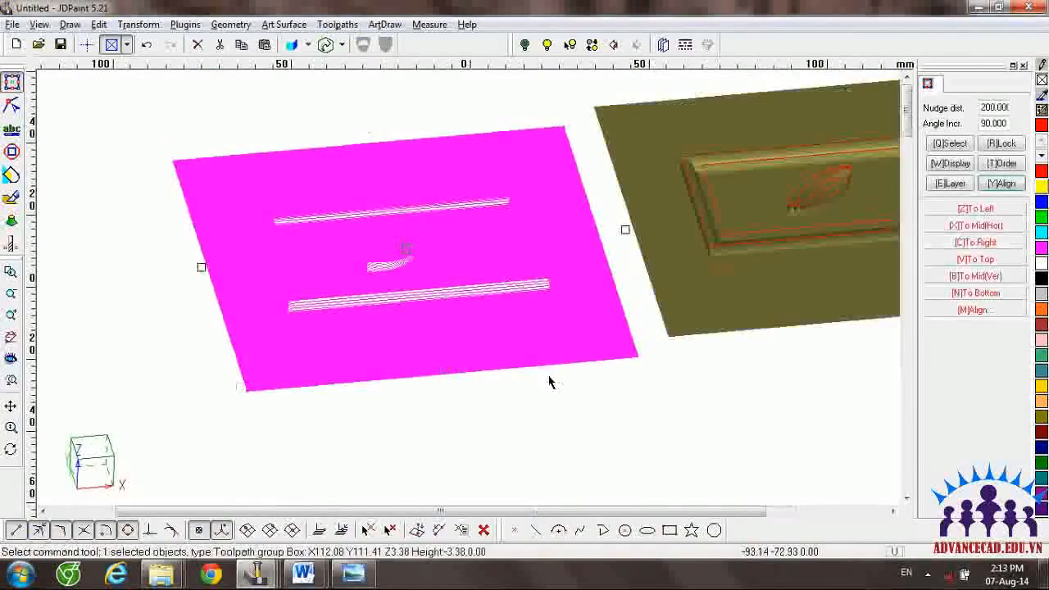
left_click(547, 392)
mouse_move(503, 398)
middle_mouse_down()
mouse_move(541, 463)
mouse_move(504, 412)
middle_mouse_up()
Step: Run the toolpath simulation on the selected toolpath group and close the simulation
left_click(490, 375)
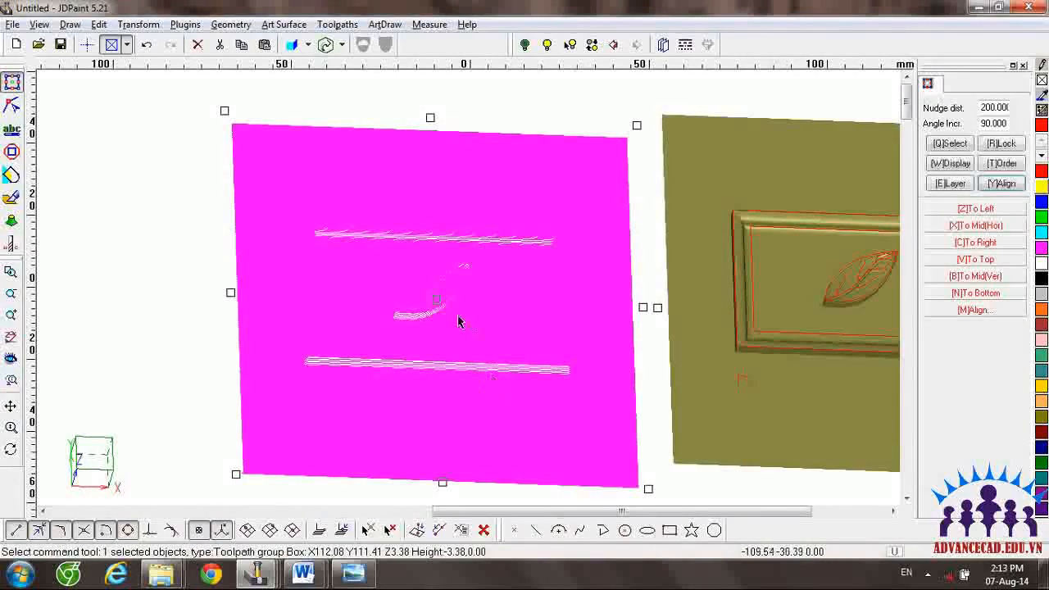
left_click(337, 24)
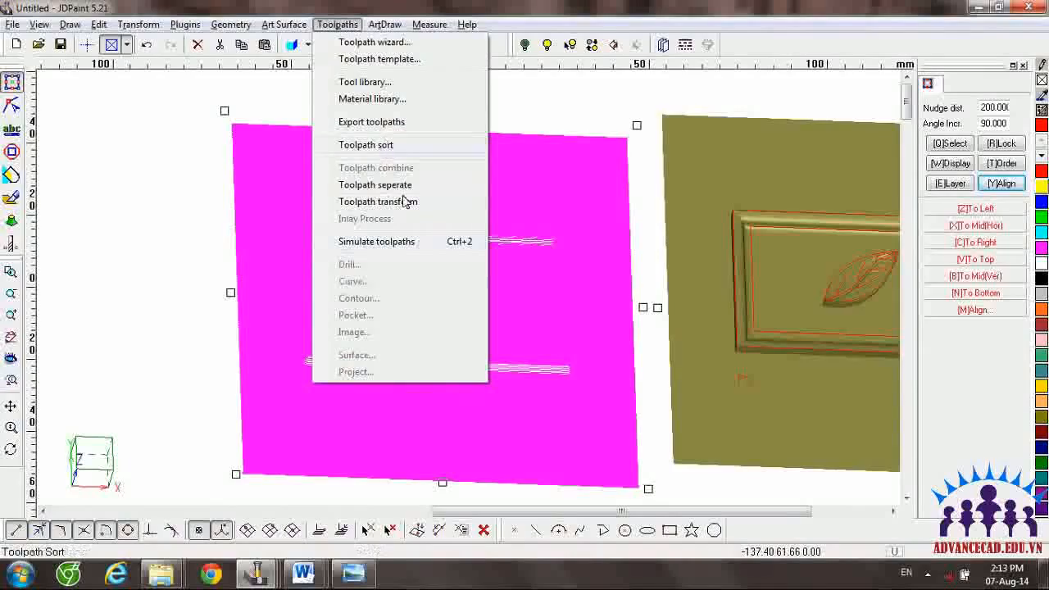
left_click(405, 243)
left_click(500, 336)
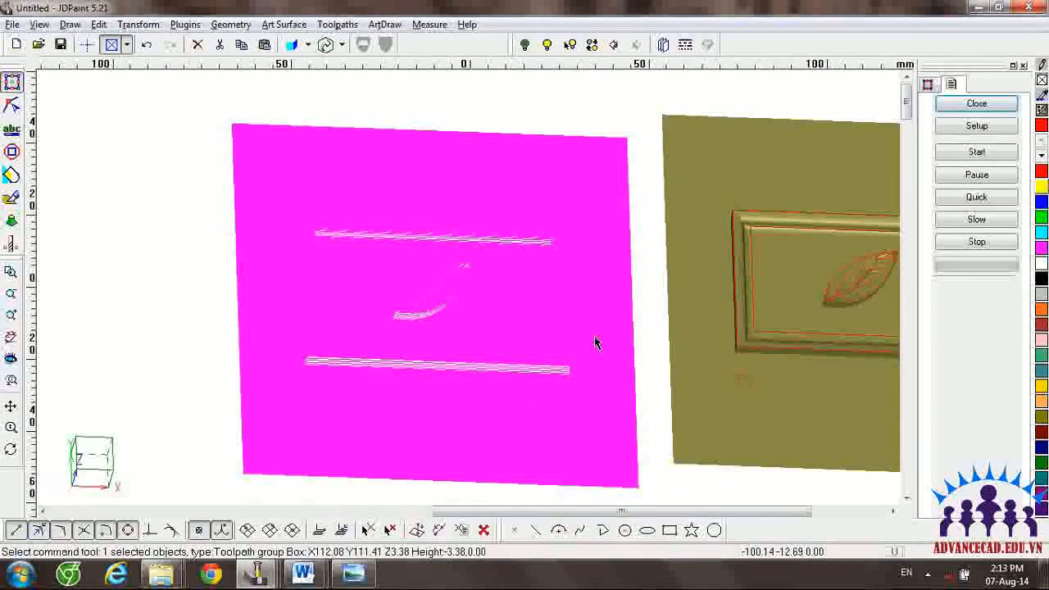
left_click(976, 152)
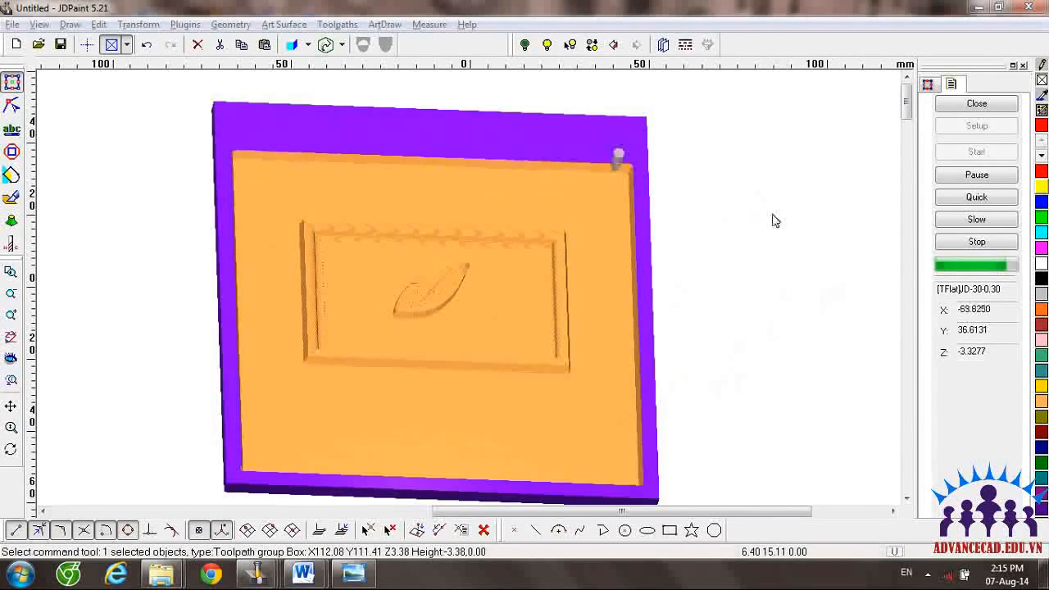
left_click(977, 104)
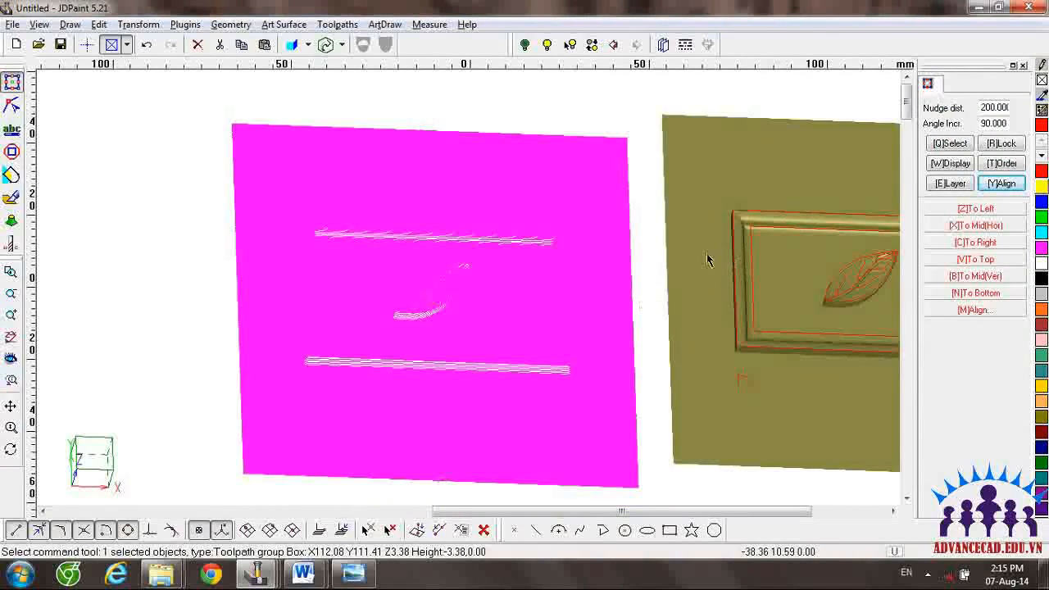
Step: Try to select the outer frame rectangle along its left edge on the relief
left_click(706, 254)
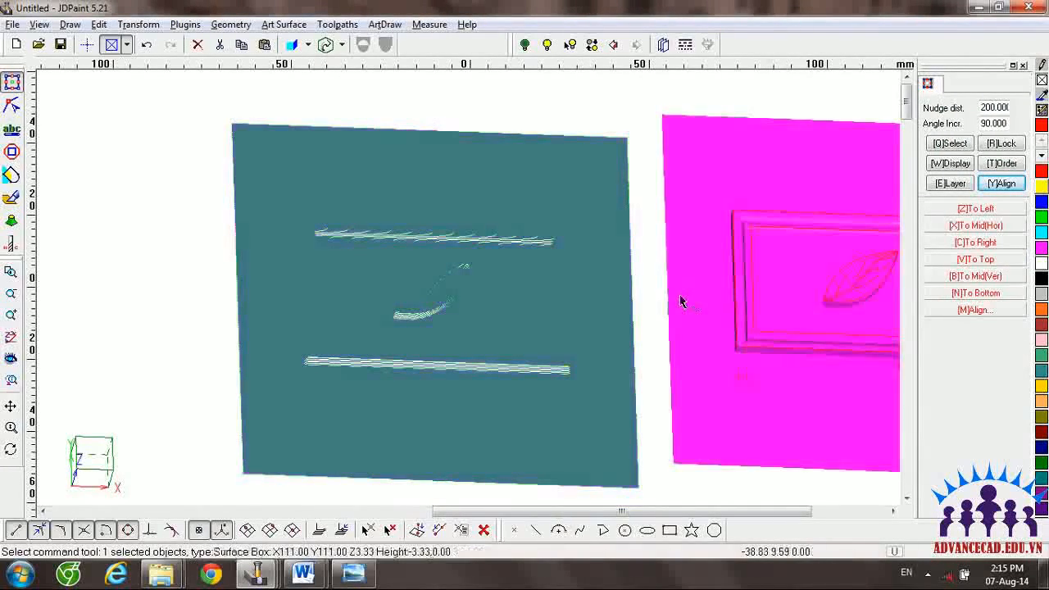
left_click(660, 292)
mouse_move(655, 292)
middle_mouse_down()
mouse_move(650, 270)
mouse_move(657, 280)
middle_mouse_up()
mouse_move(627, 267)
middle_mouse_down()
mouse_move(443, 188)
mouse_move(445, 230)
mouse_move(426, 262)
middle_mouse_up()
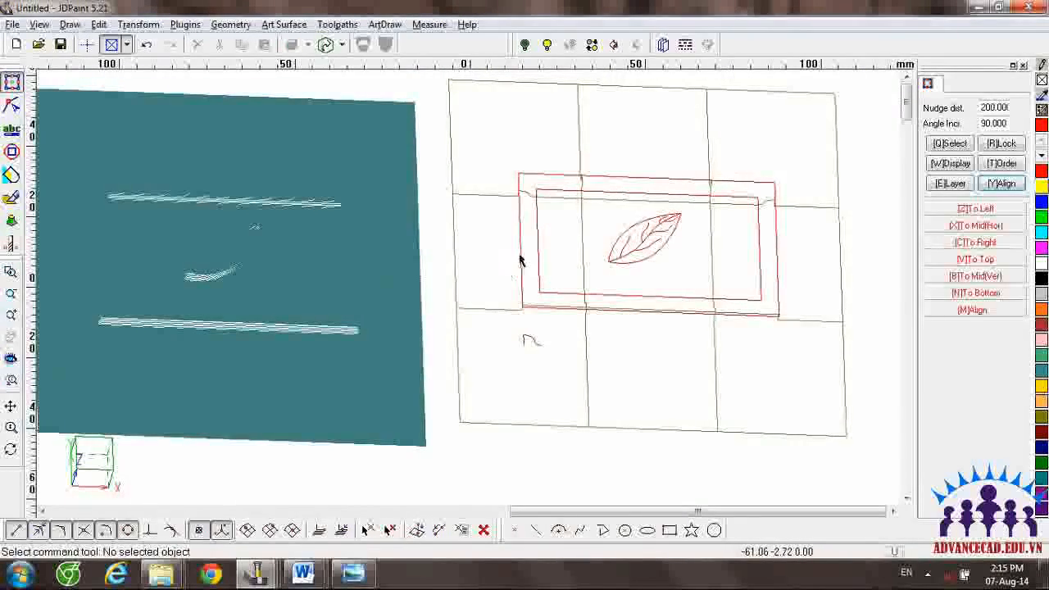
left_click(518, 240)
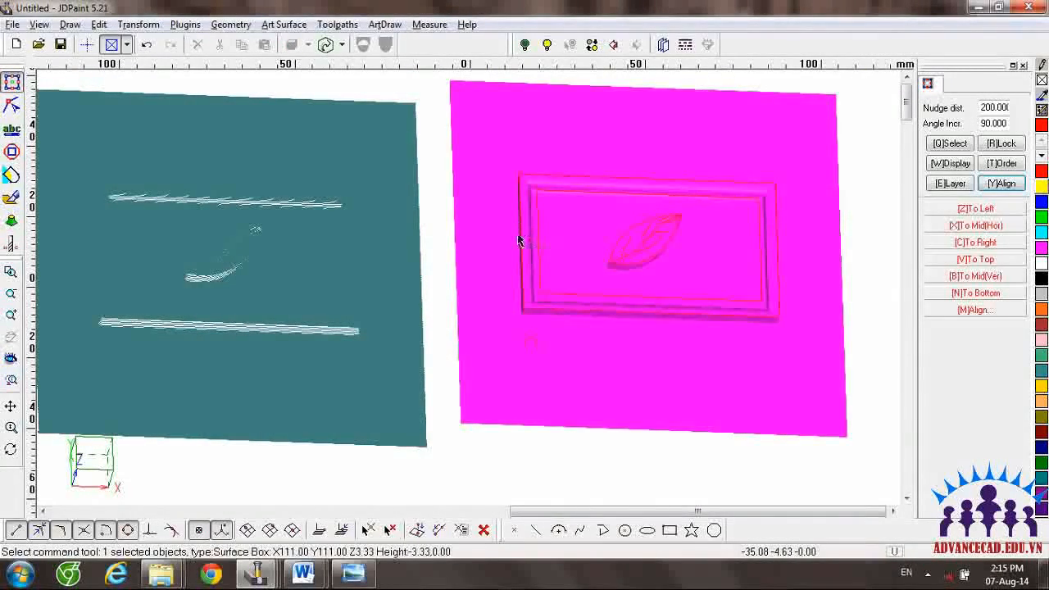
key("Escape")
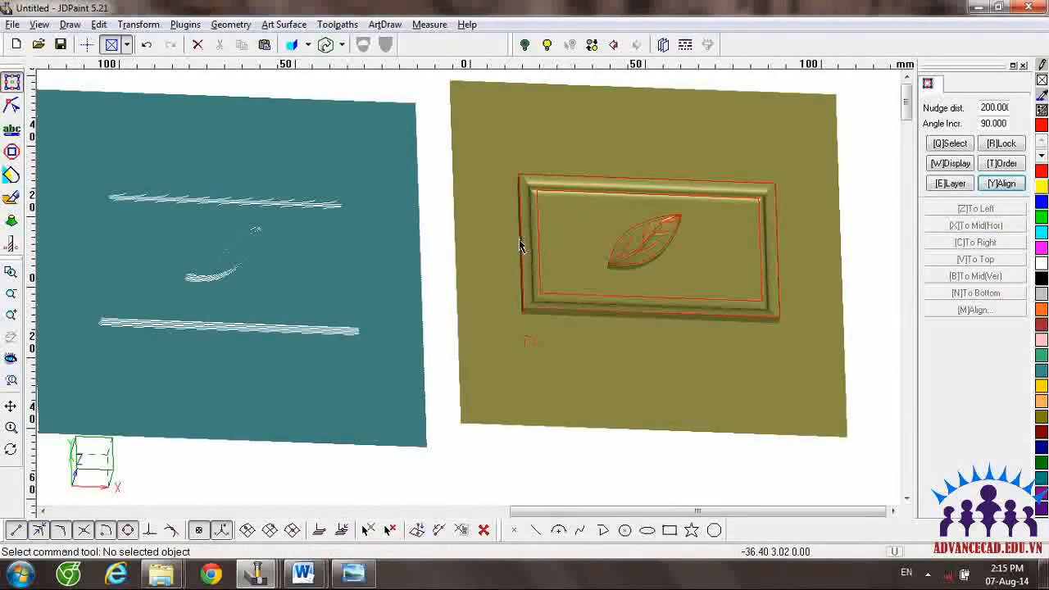
left_click(522, 245)
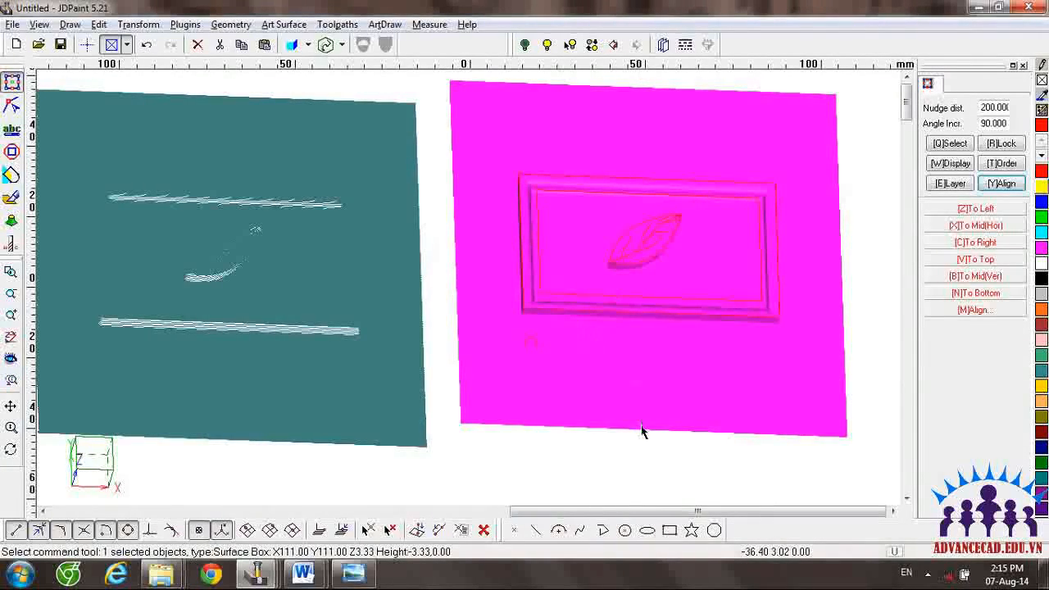
Step: Try to pick the outer frame rectangle from the top (XY) view
right_click(578, 471)
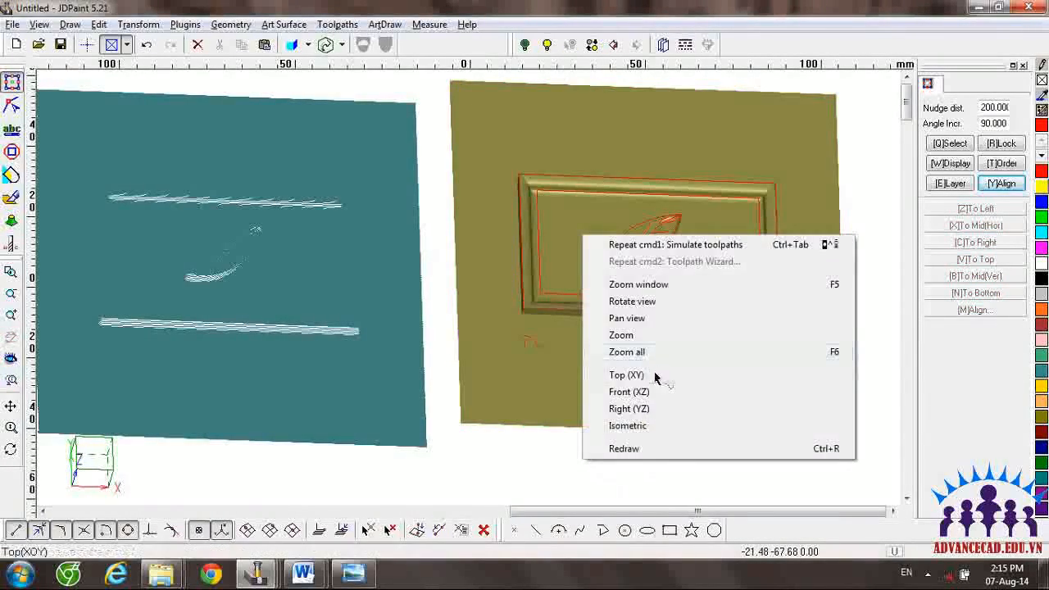
left_click(596, 370)
left_click(577, 293)
key("Escape")
left_click(643, 290)
key("Escape")
scroll(682, 305, "up", 1)
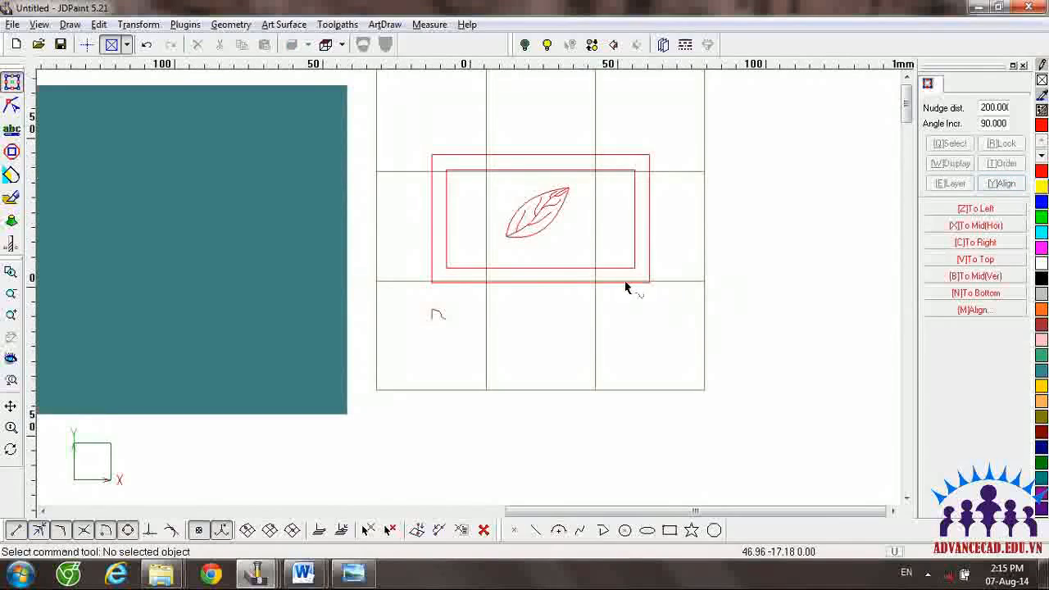
Step: Try to pick the outer frame rectangle along its lower edge in a tilted view
middle_click_drag(638, 311, 600, 312)
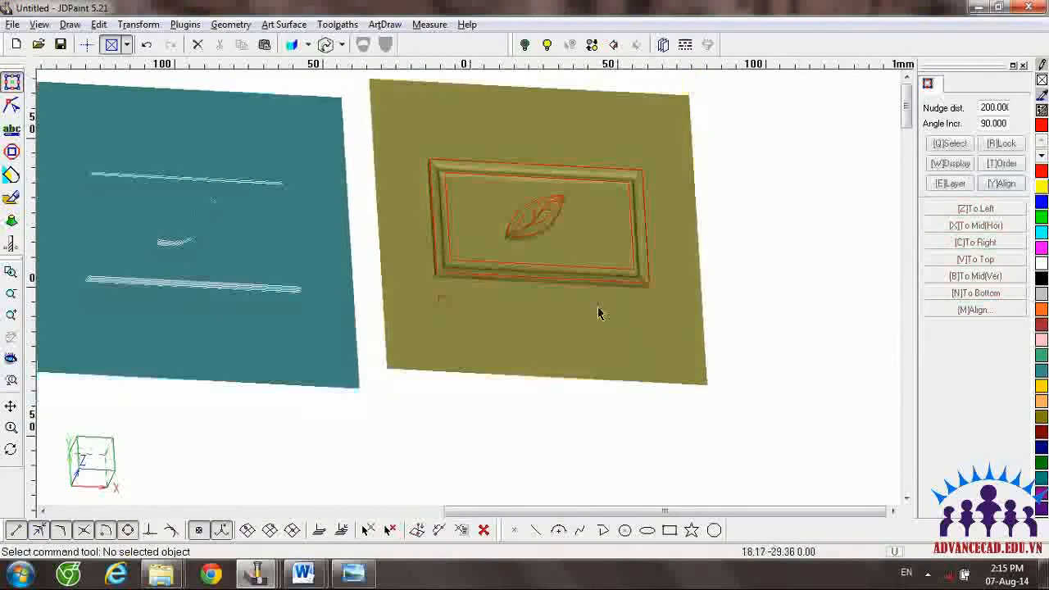
left_click(556, 284)
key("Escape")
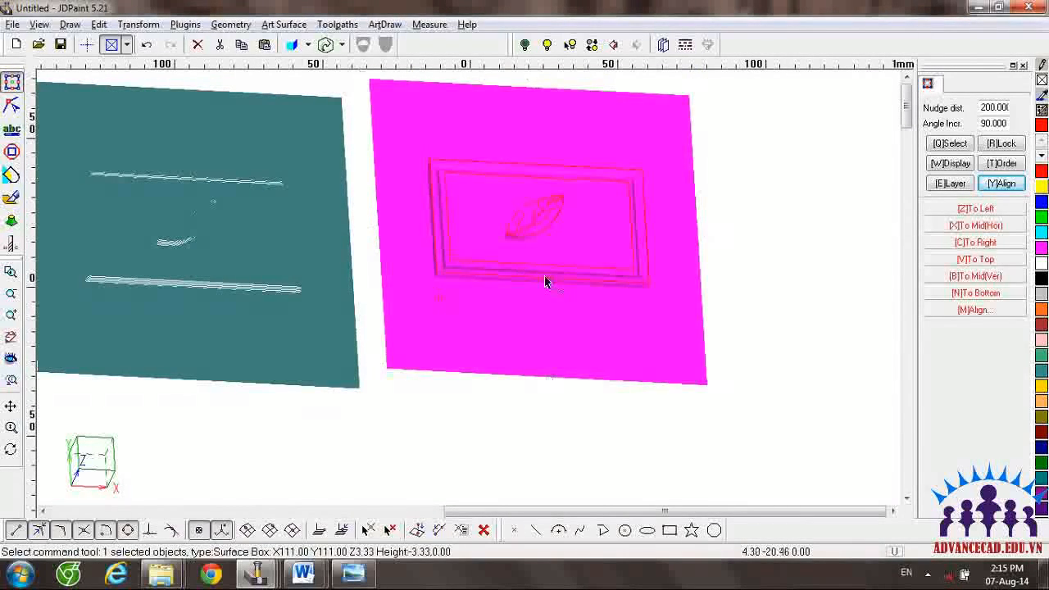
left_click(525, 281)
key("Escape")
mouse_move(548, 280)
middle_mouse_down()
mouse_move(551, 243)
mouse_move(565, 251)
middle_mouse_up()
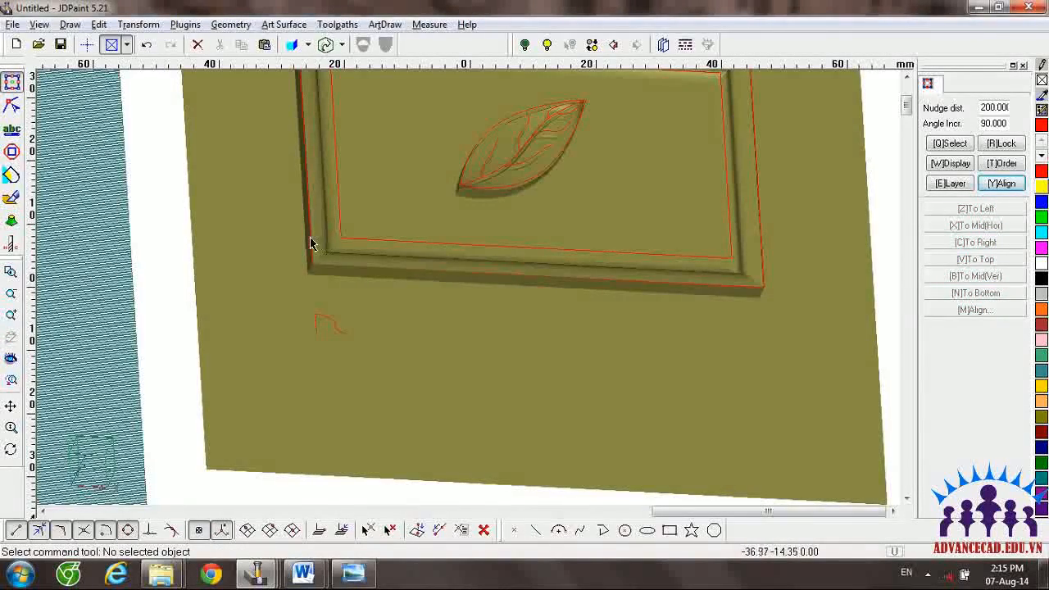
Step: Select the outer frame rectangle as the machining boundary together with the relief surface
left_click(310, 243)
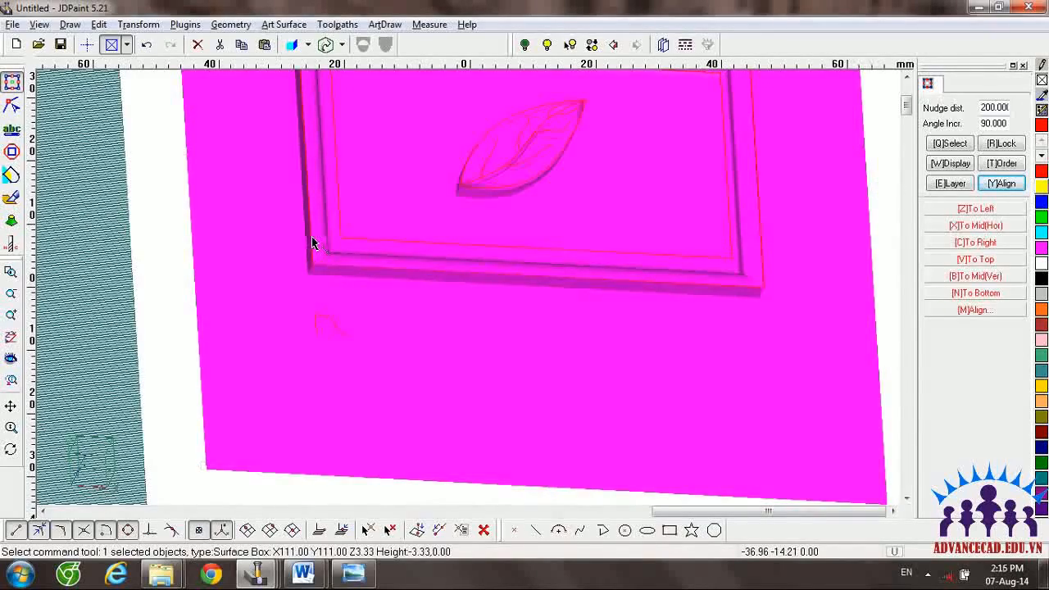
key("Escape")
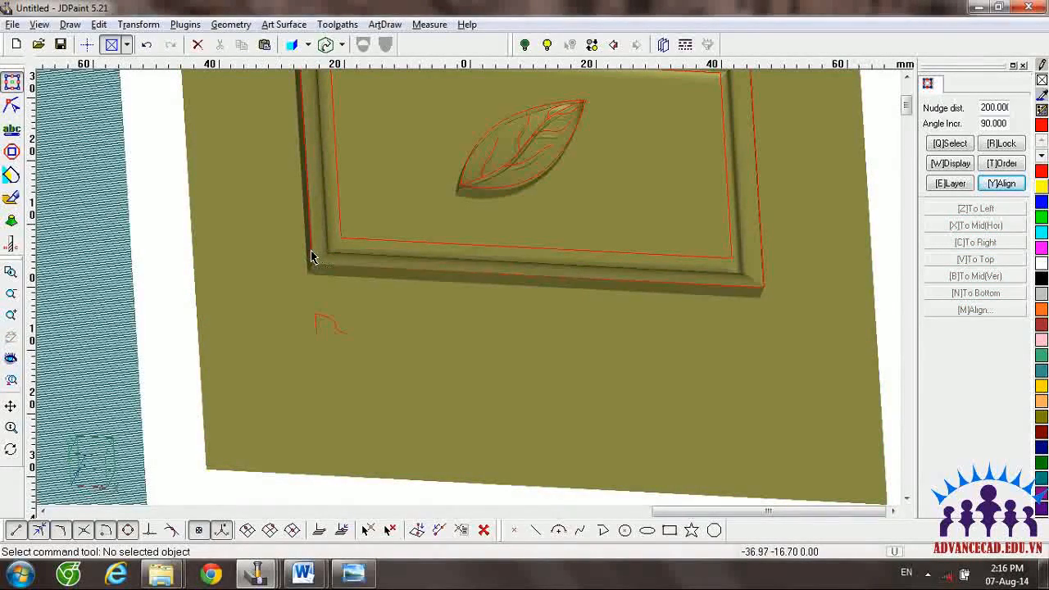
left_click(311, 258)
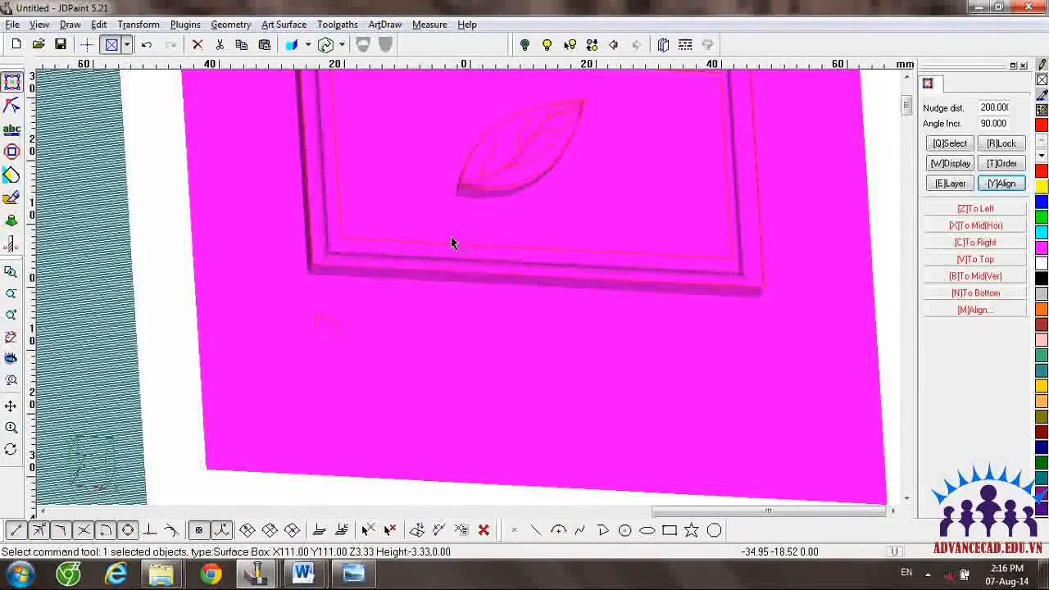
key("Escape")
left_click(457, 249)
key("Escape")
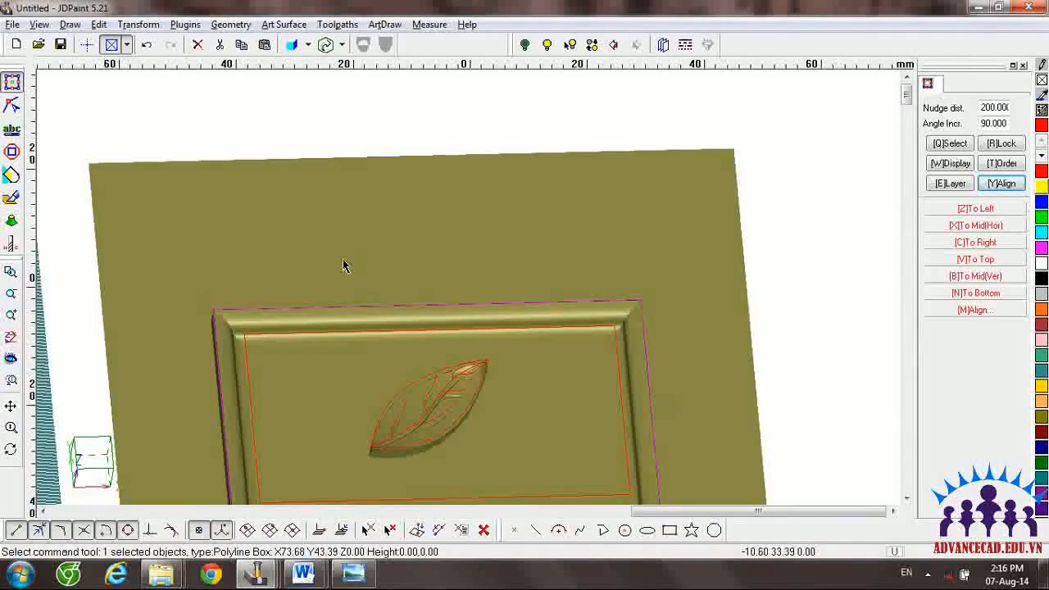
left_click(343, 265)
Step: Start a Surface finish toolpath with Parallel moves in the toolpath wizard for the selected rectangle and surface
left_click(284, 25)
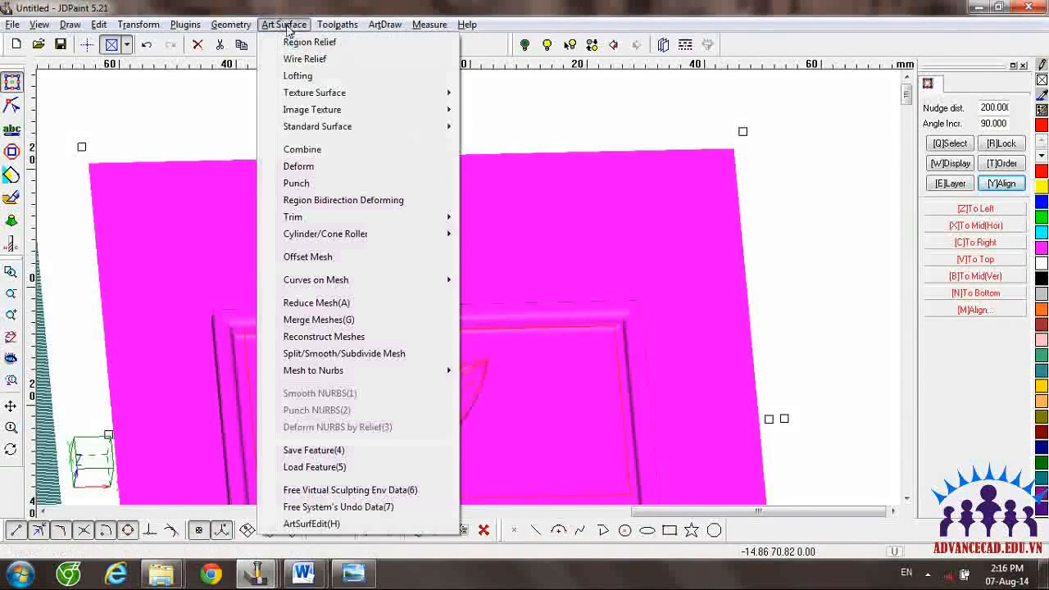
left_click(349, 41)
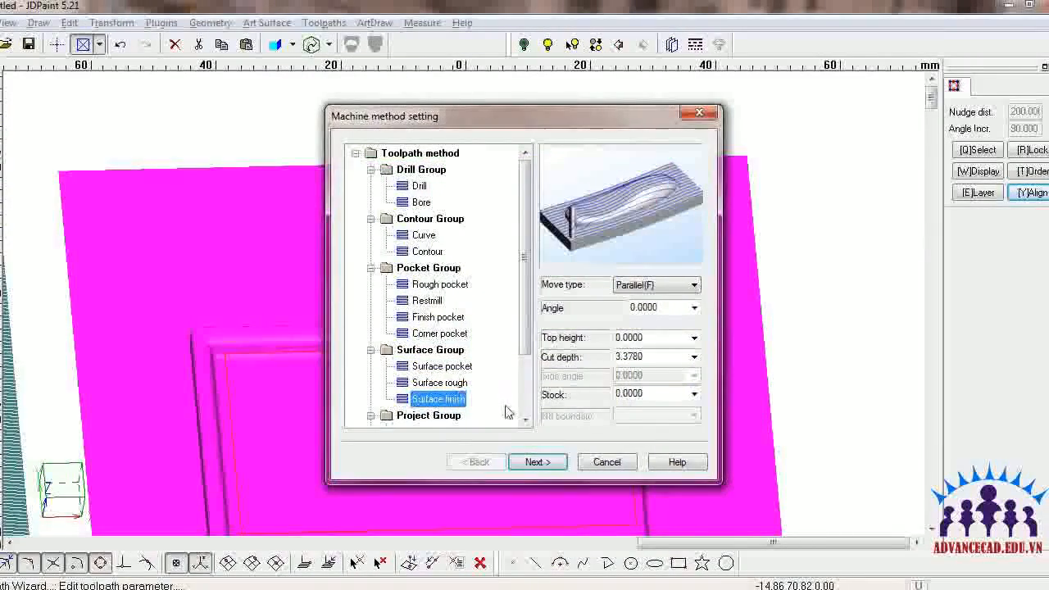
left_click(548, 465)
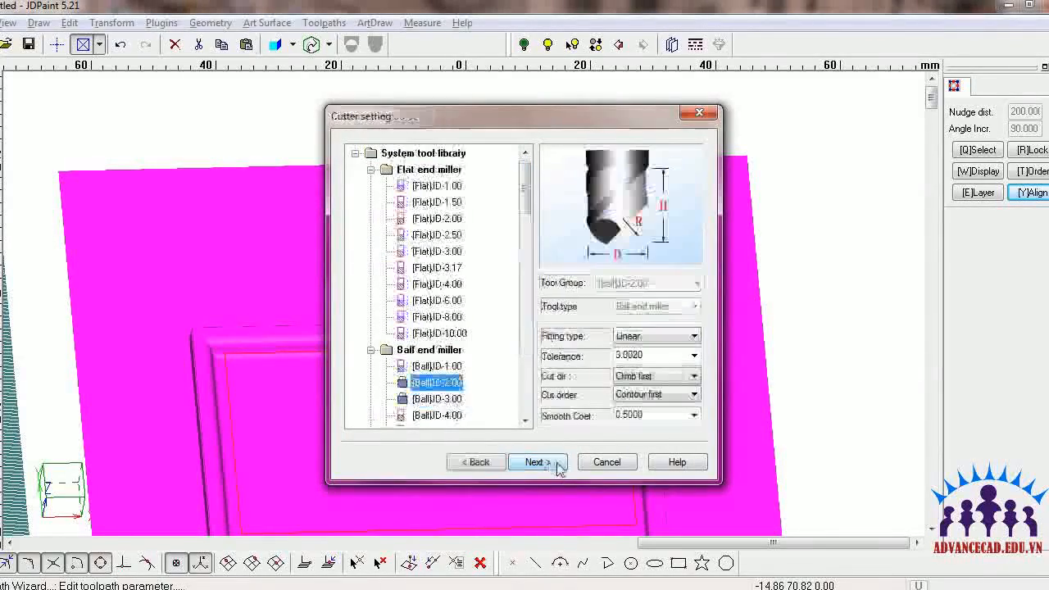
Step: Choose the [TFlat]JD-30-0.30 cutter for the new toolpath and continue to its machining parameters
left_click_drag(511, 213, 553, 323)
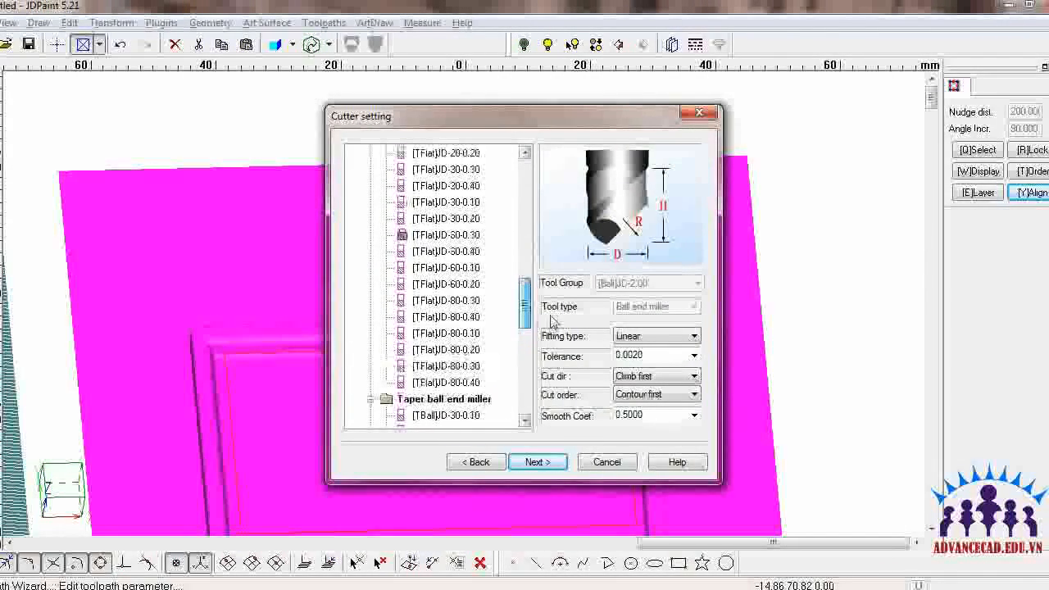
left_click(446, 234)
left_click(538, 461)
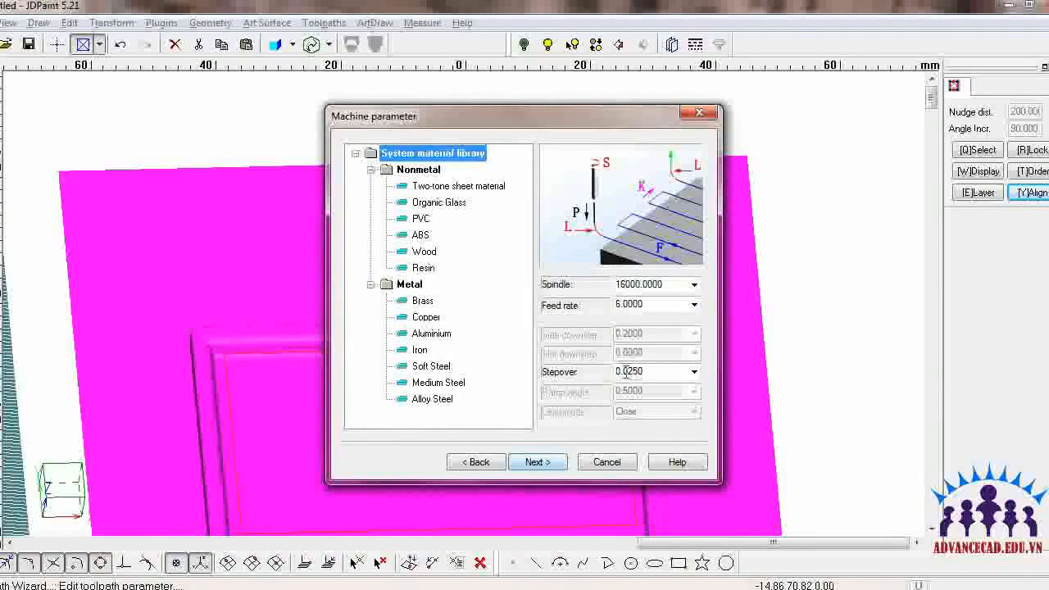
Step: Set the new toolpath's stepover to 0.2 and finish the wizard to calculate the parallel surface finish
double_click(647, 372)
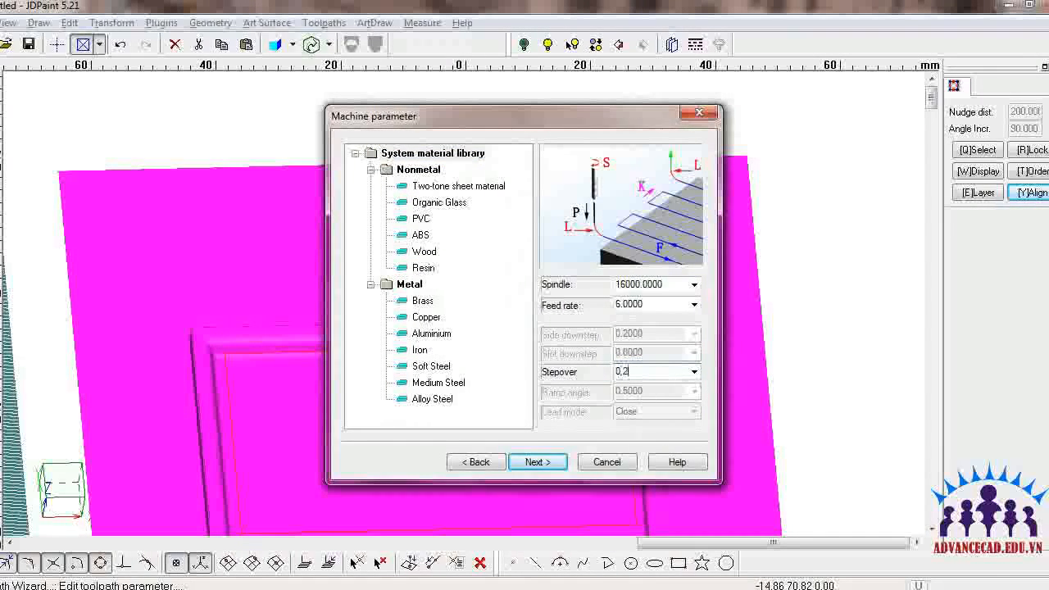
left_click(538, 462)
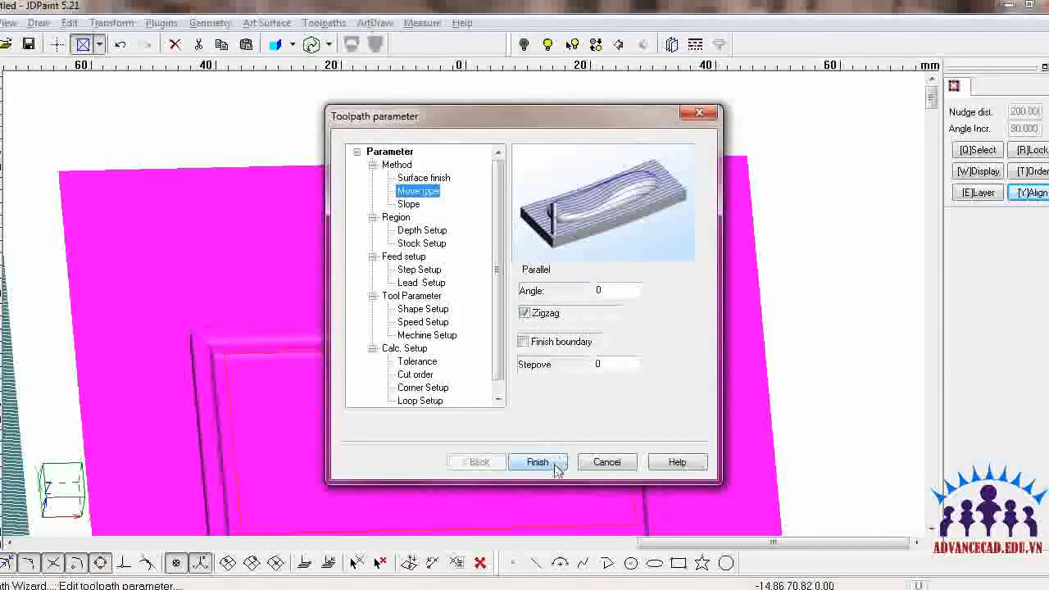
left_click(554, 465)
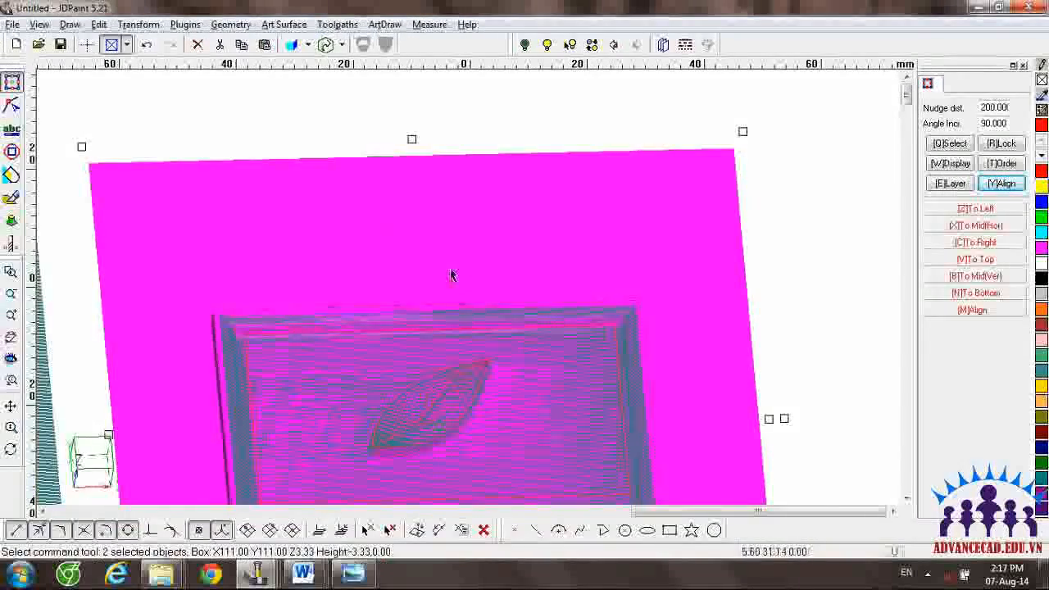
Step: Move the new rectangular toolpath off the relief to the empty area just below the first toolpath
scroll(451, 276, "down", 5)
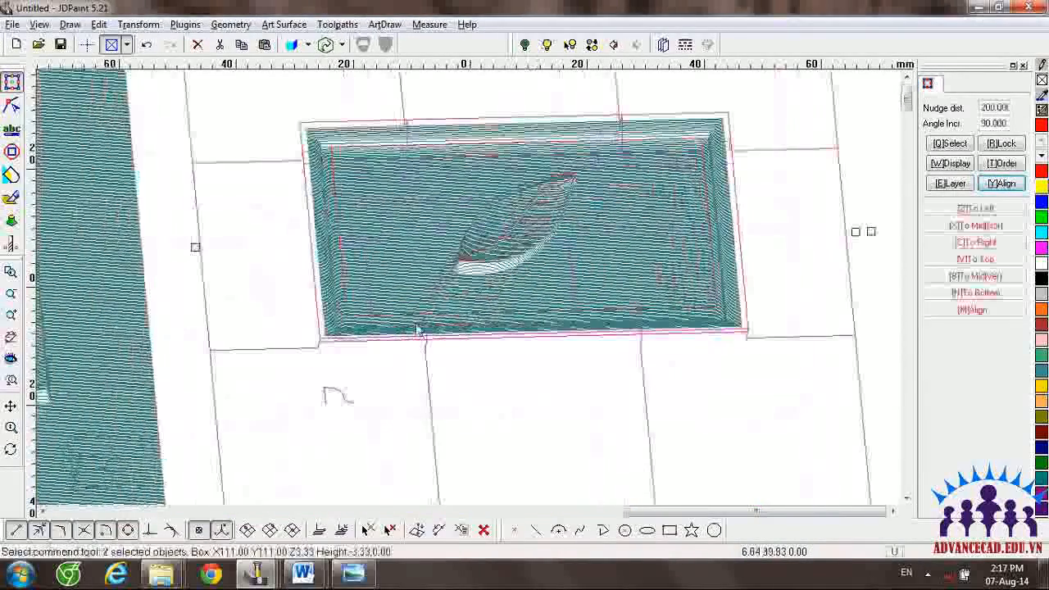
middle_click_drag(465, 344, 571, 304)
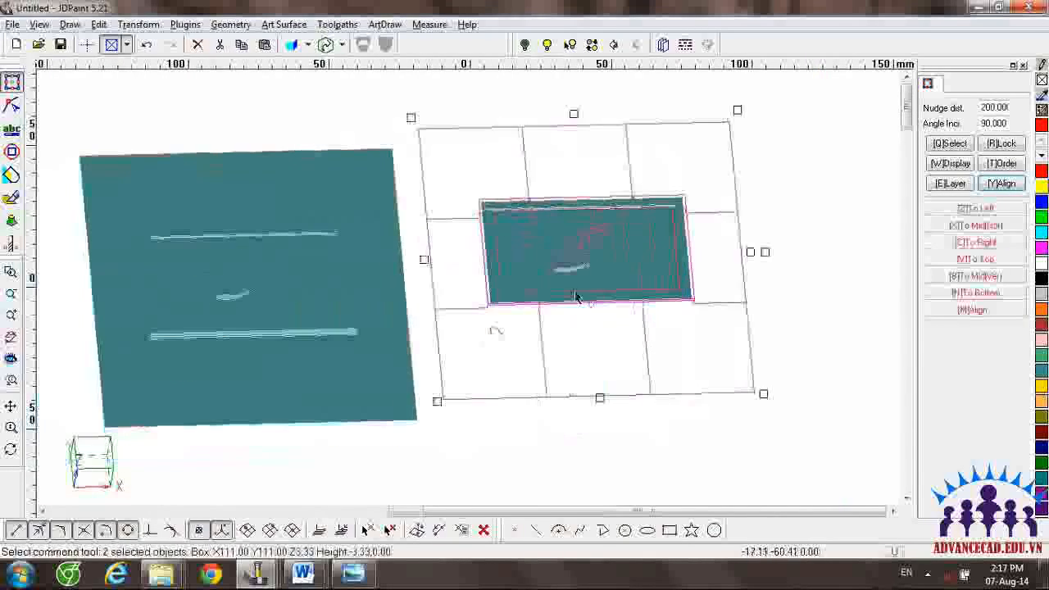
left_click(622, 273)
mouse_move(585, 246)
left_mouse_down()
mouse_move(281, 100)
mouse_move(351, 476)
mouse_move(339, 482)
left_mouse_up()
left_click(536, 484)
middle_click_drag(570, 382, 636, 226)
left_click_drag(224, 436, 557, 277)
scroll(572, 314, "up", 1)
middle_click_drag(572, 314, 572, 275, "ctrl")
middle_click_drag(375, 365, 688, 403)
Step: Simulate only the selected rectangular toolpath, then close the simulation
left_click(339, 25)
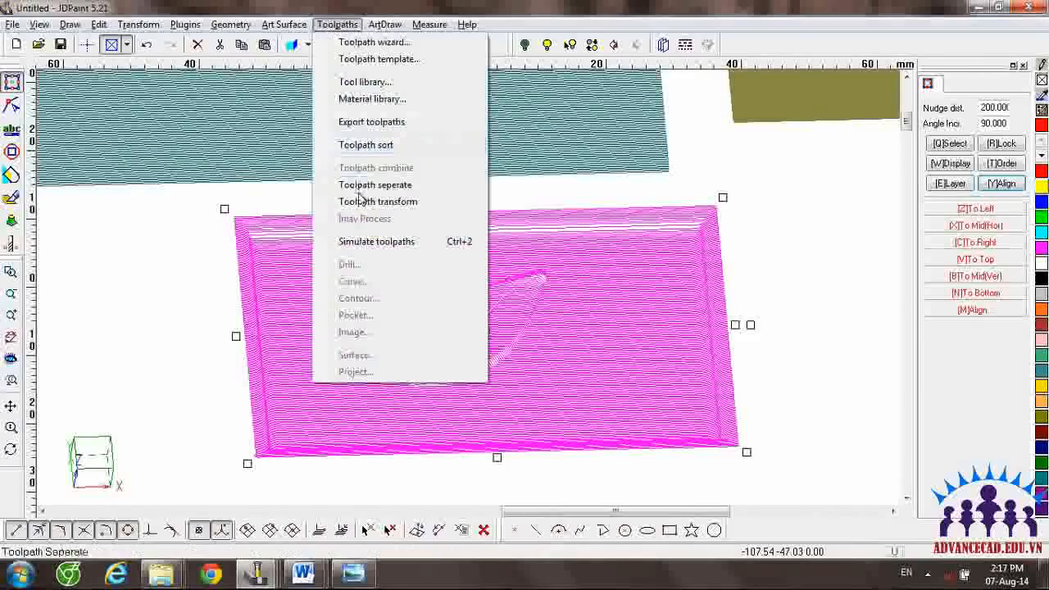
left_click(361, 239)
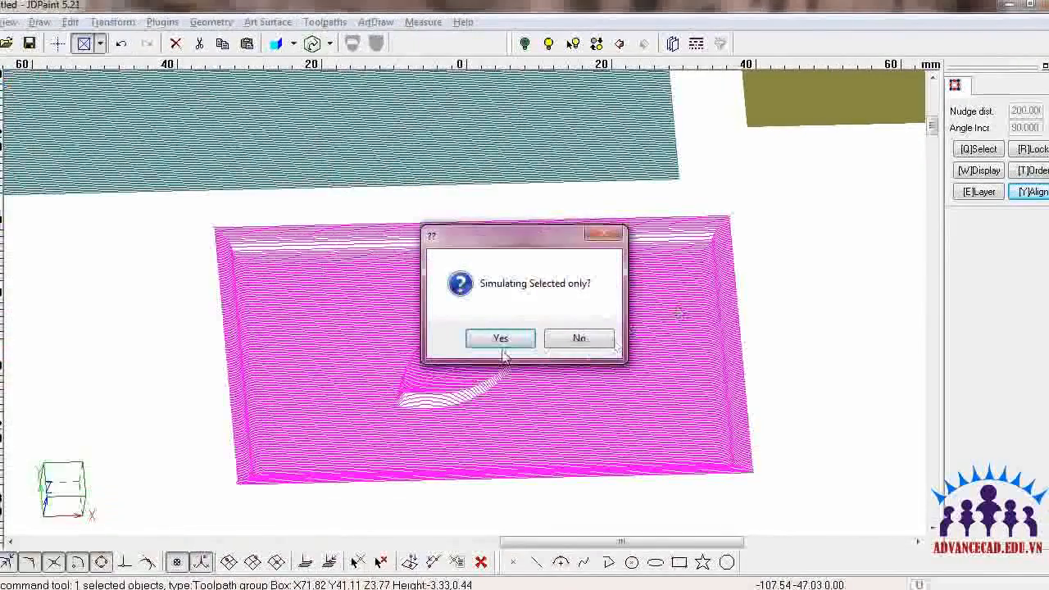
left_click(502, 340)
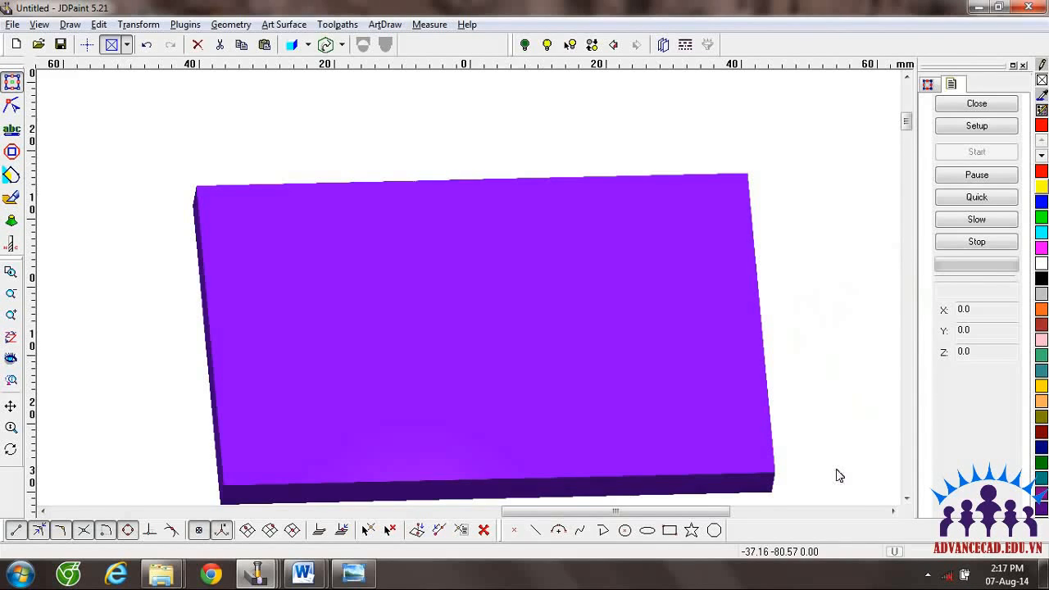
left_click(928, 574)
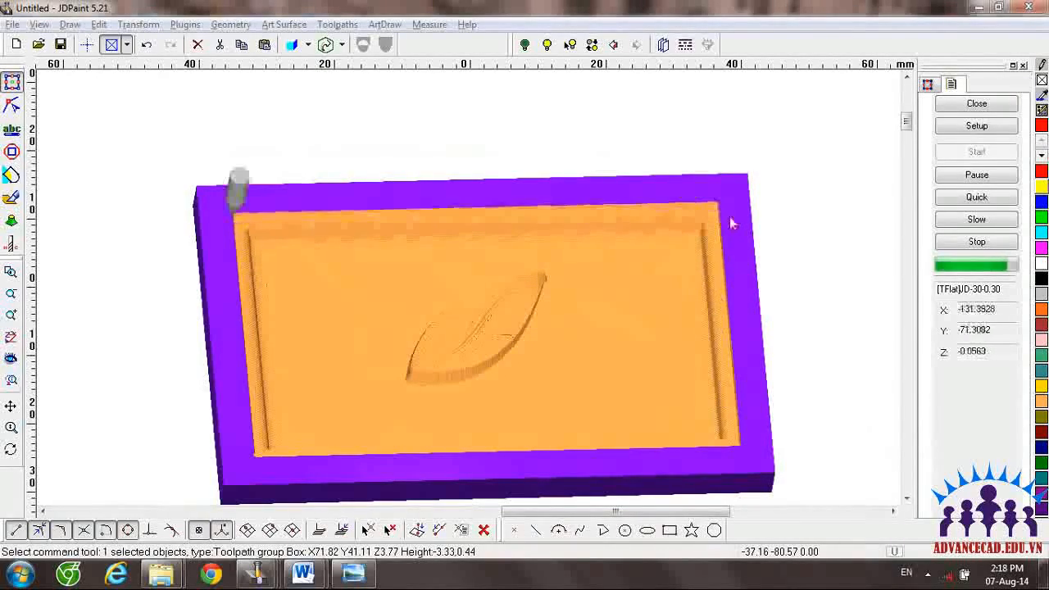
left_click(979, 104)
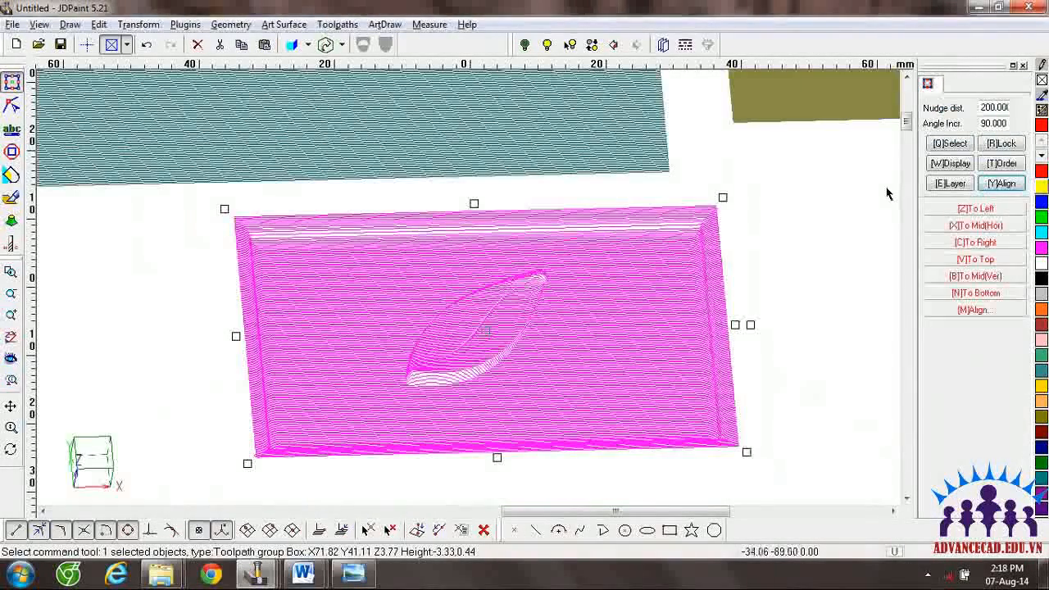
Step: Export the selected rectangular toolpath to the Desktop as an En3d (*.eng) file named 444
left_click(740, 202)
middle_click_drag(716, 169, 615, 390)
mouse_move(585, 308)
middle_mouse_down("ctrl")
mouse_move(604, 366)
mouse_move(560, 351)
middle_mouse_up("ctrl")
left_click(478, 351)
left_click(605, 361)
left_click(459, 361)
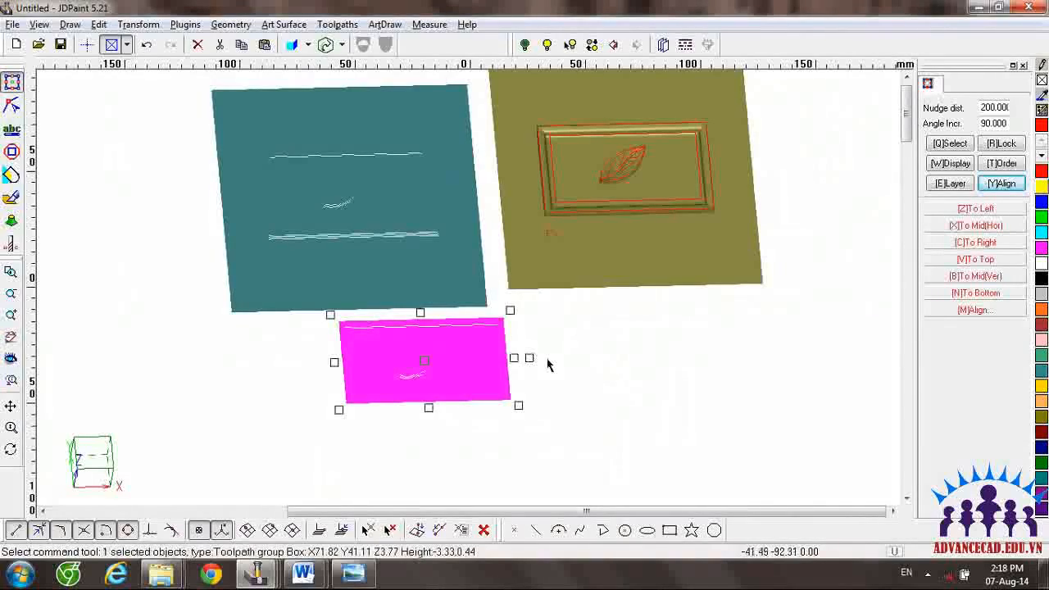
left_click(284, 23)
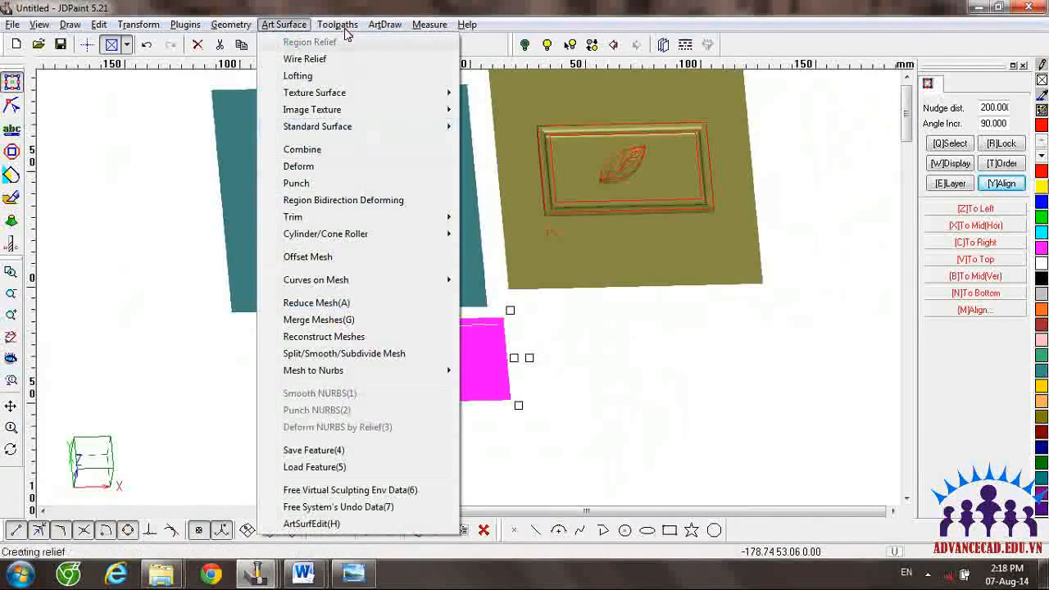
left_click(337, 24)
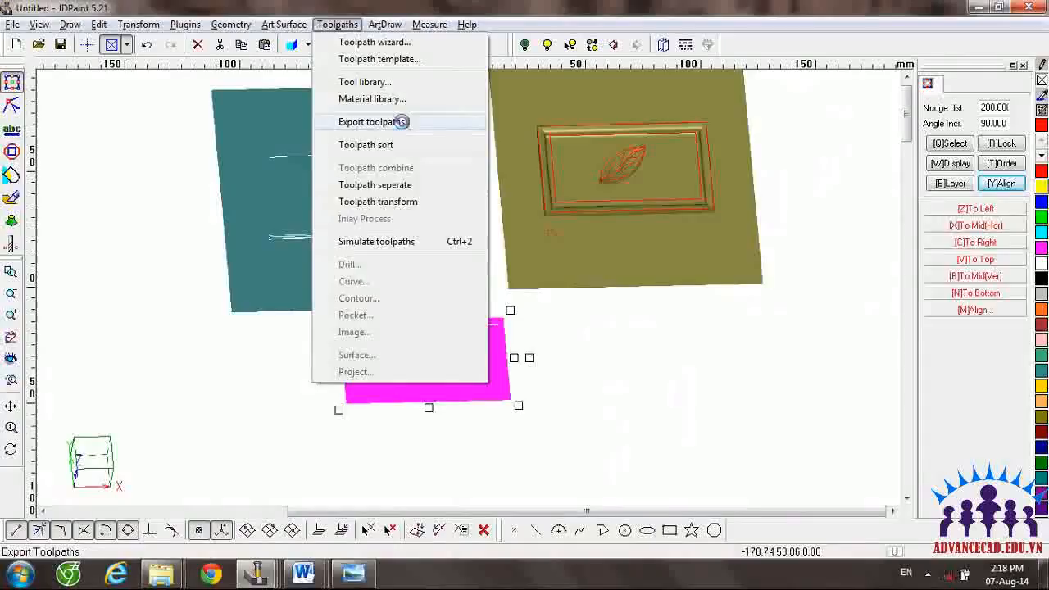
left_click(400, 121)
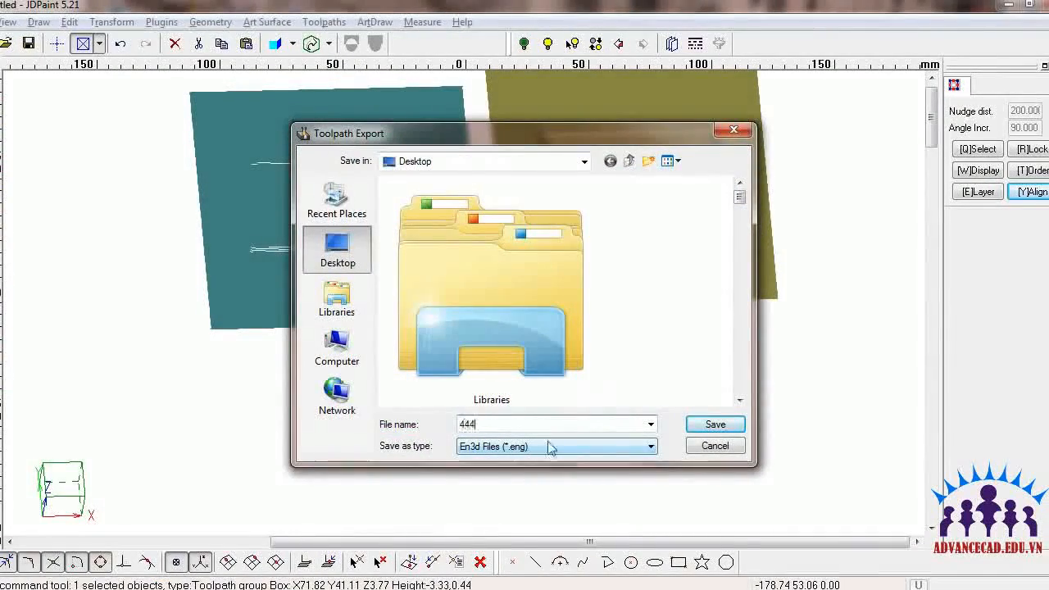
left_click(709, 432)
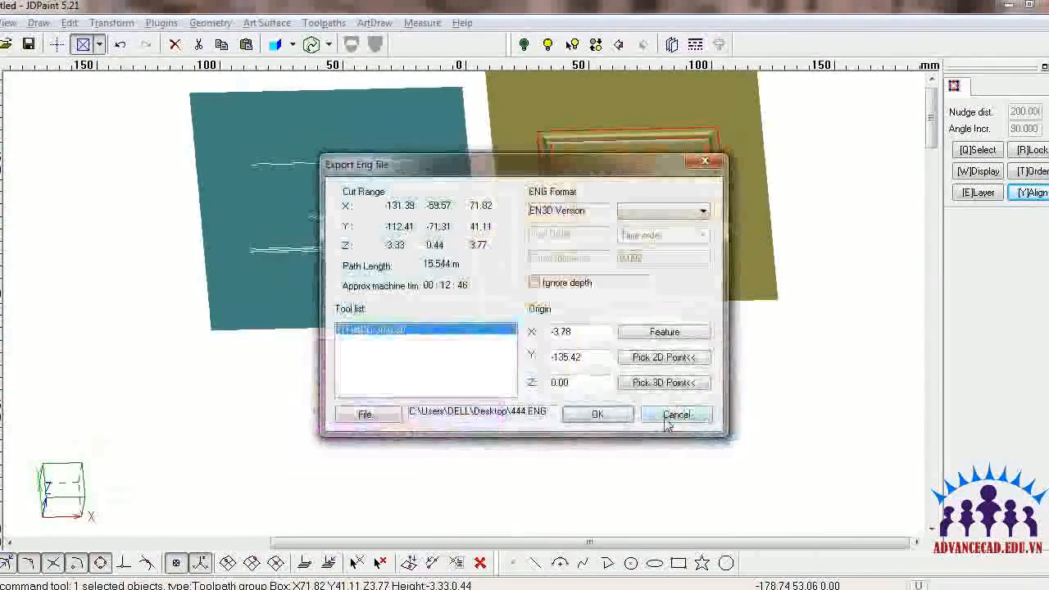
Step: Set the export origin to the toolpath's Center(XY) and complete the ENG export
left_click(665, 338)
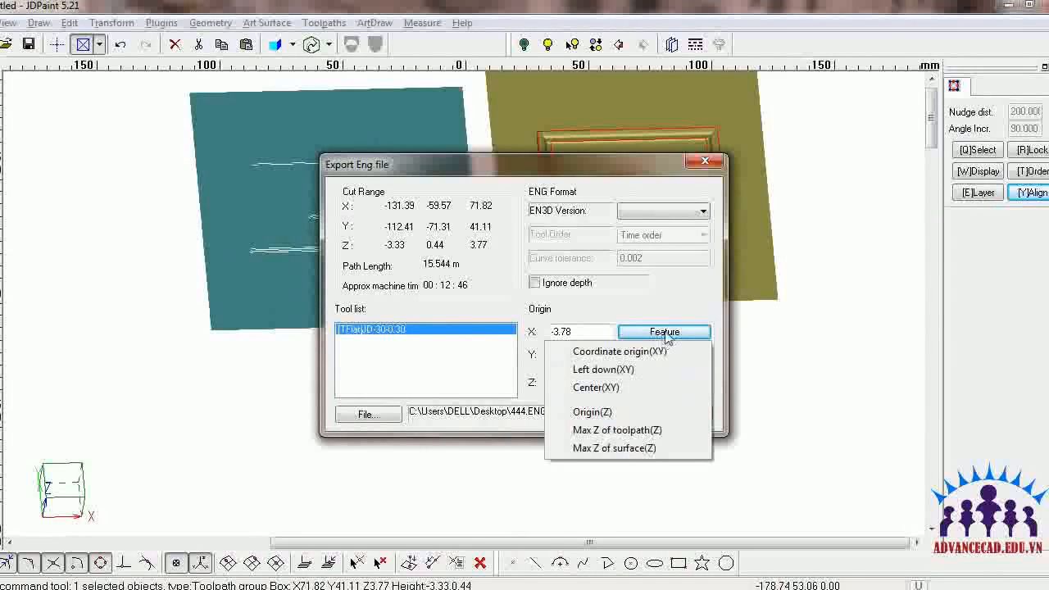
left_click(613, 389)
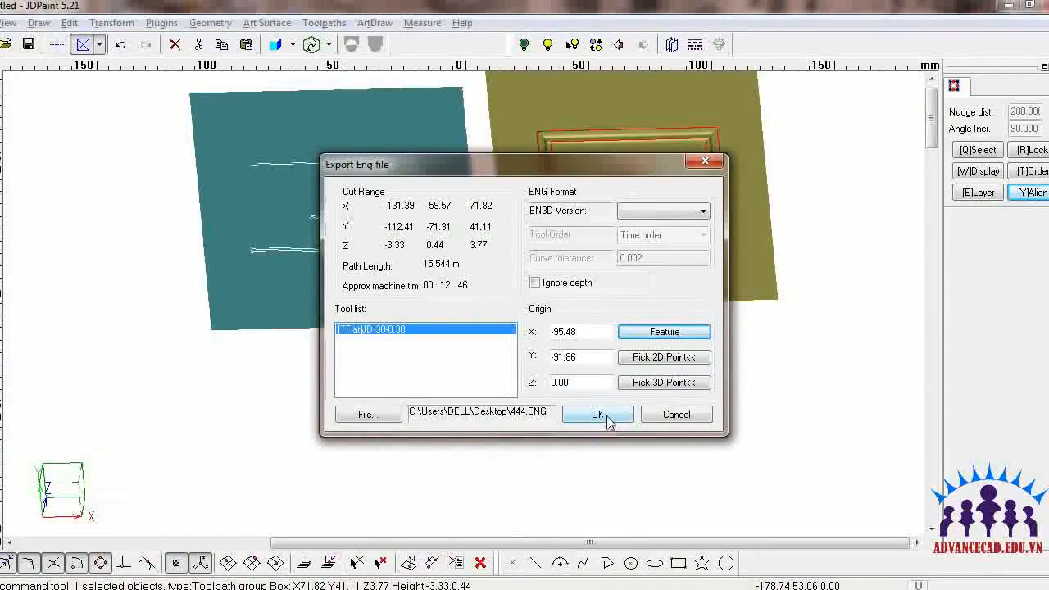
left_click(614, 413)
left_click(570, 338)
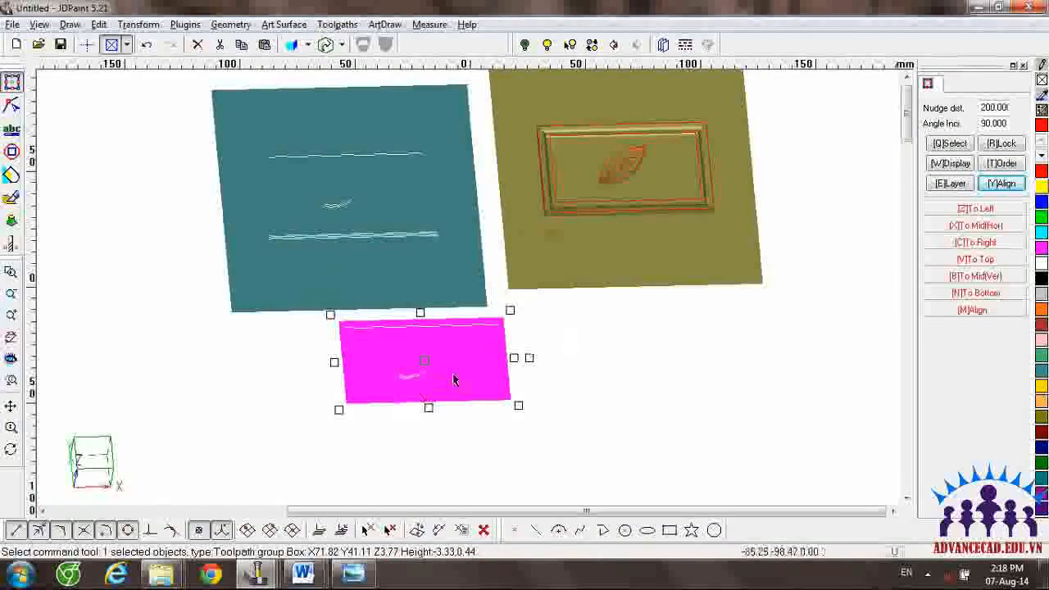
Step: Minimize the JDPaint windows, launch JDPaint 5.21 Options from the desktop and start its ENG to NC converter
left_click(983, 10)
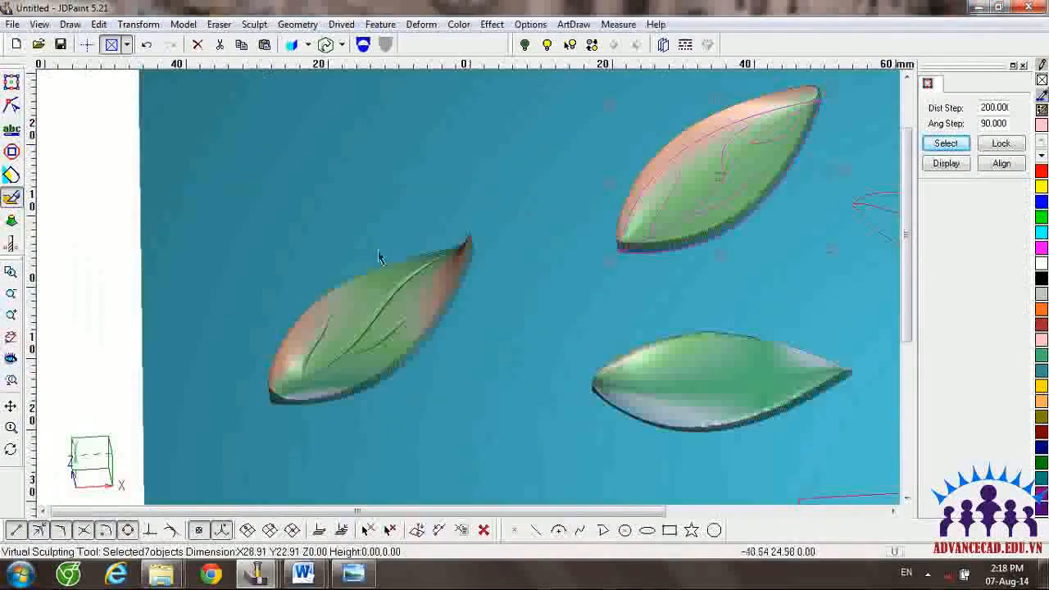
left_click(977, 7)
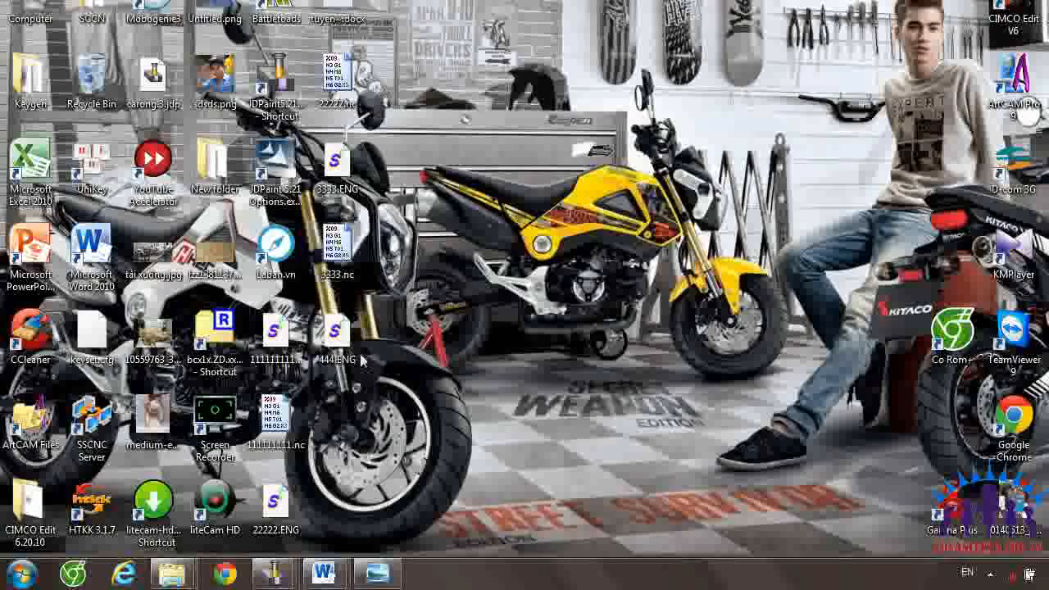
double_click(276, 174)
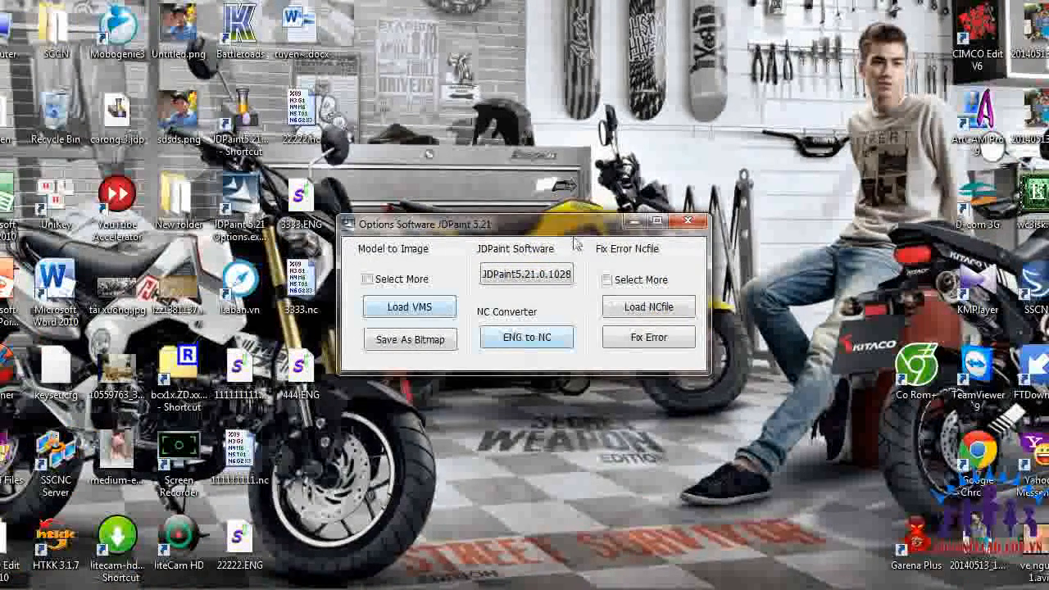
left_click(550, 339)
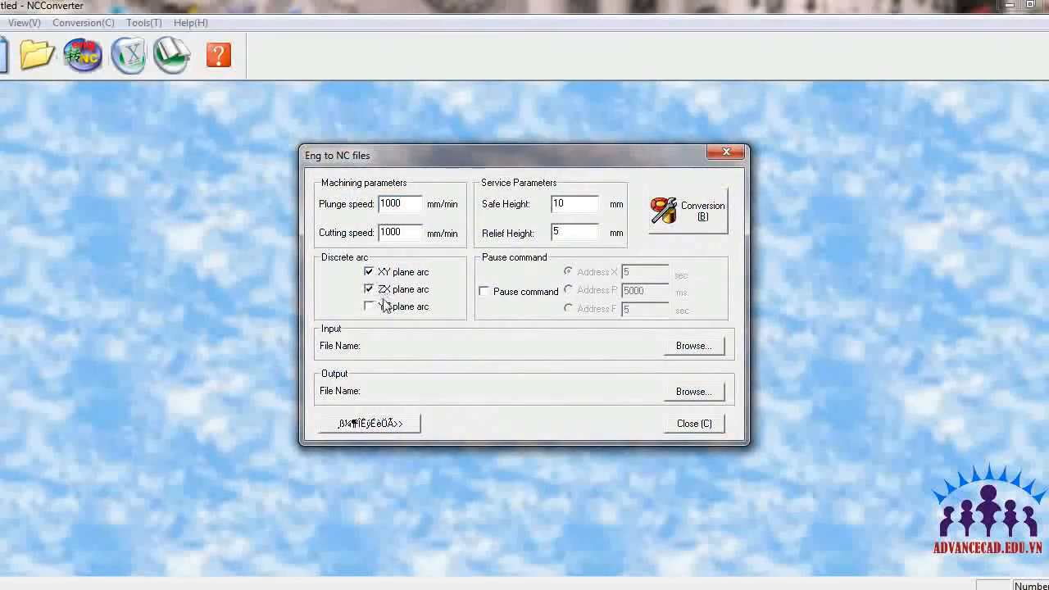
Step: Load 444.ENG from the Desktop as the input file for the NC conversion
left_click(692, 346)
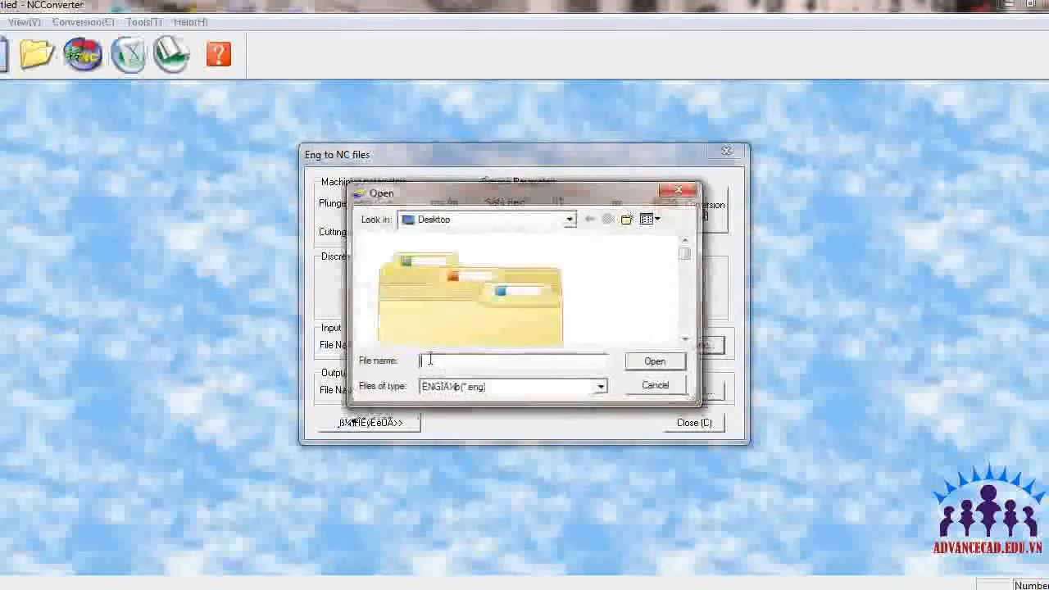
type("4")
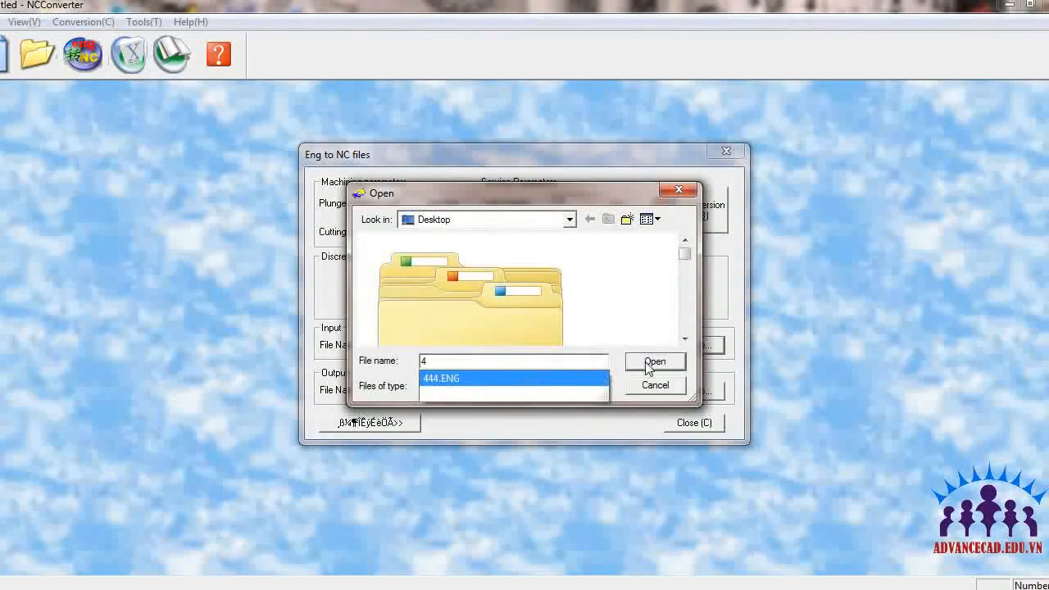
left_click(525, 379)
left_click(654, 362)
Step: Expand the additional conversion parameters and clear the Header and End of file text
left_click(370, 422)
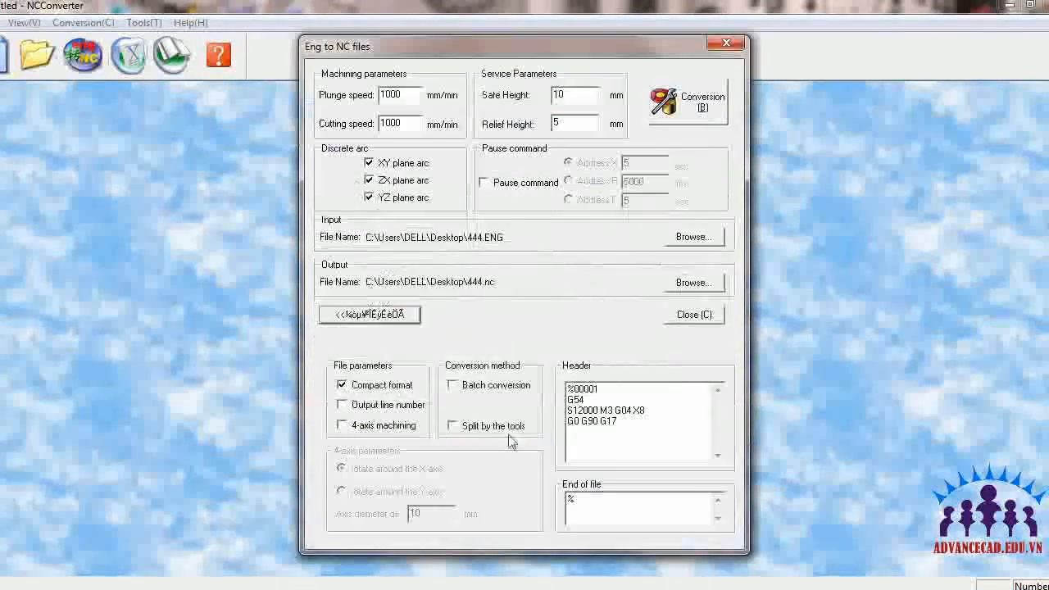
left_click_drag(684, 432, 562, 387)
key("Delete")
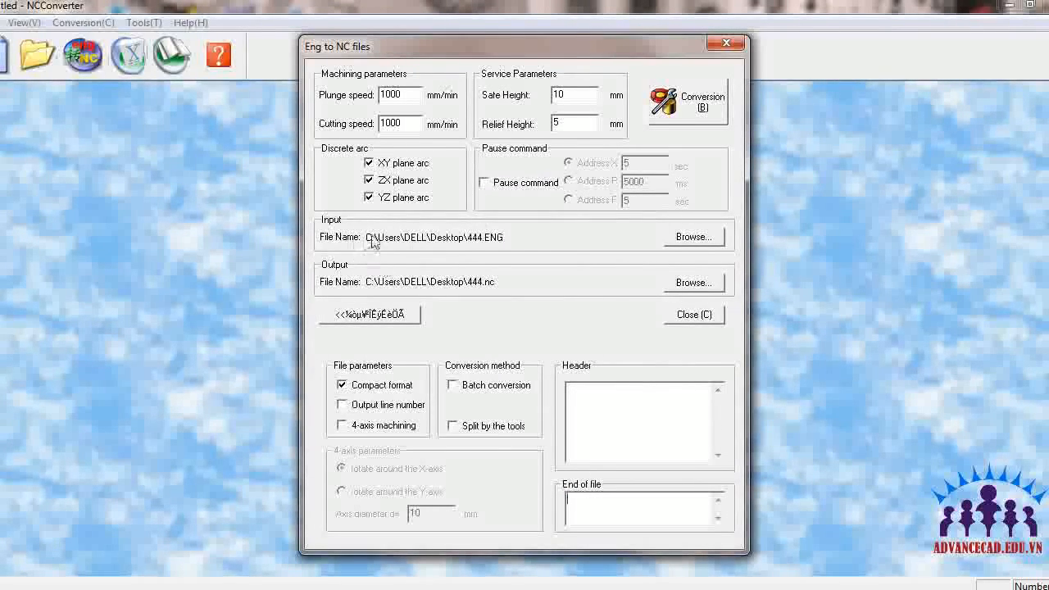
Step: Choose 444.ENG as the input again and convert it to 444.nc on the Desktop
left_click(677, 238)
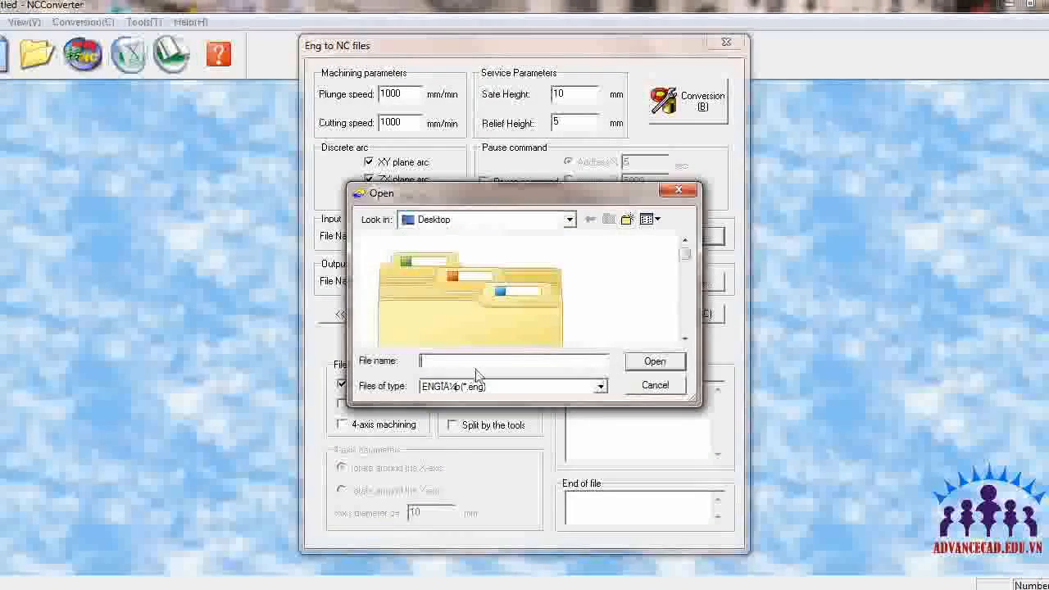
type("4")
left_click(652, 361)
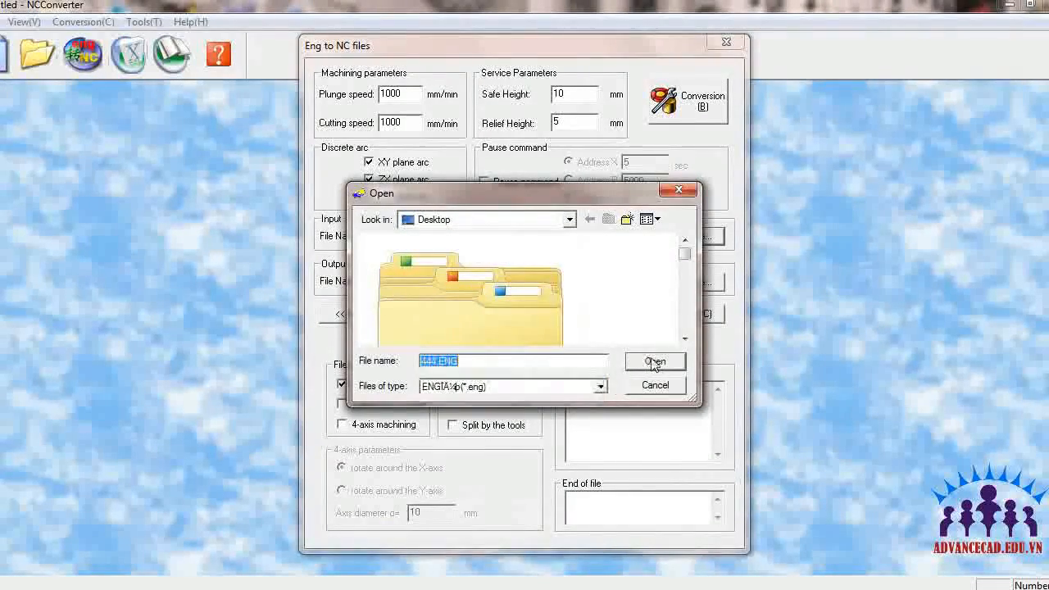
left_click(702, 102)
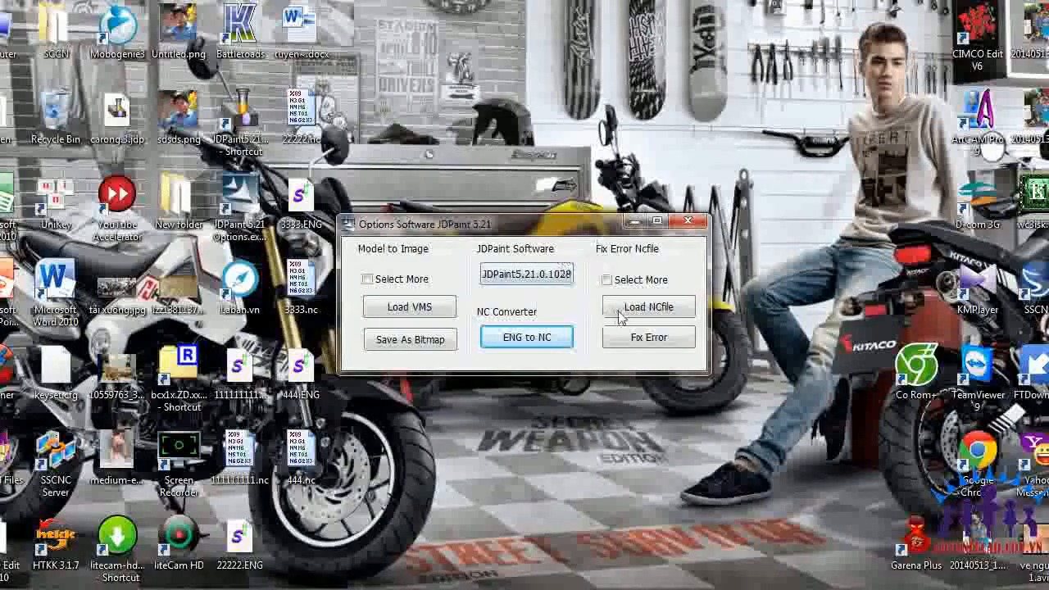
Step: Load the converted NC file into the Fix Error Ncfile tool and run Fix Error
left_click(620, 309)
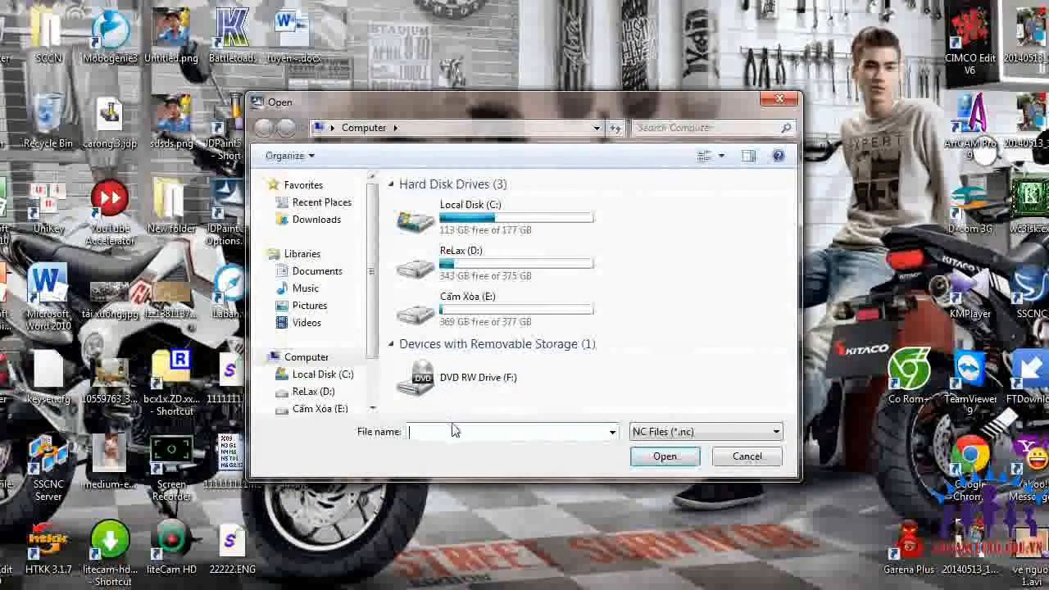
left_click(655, 459)
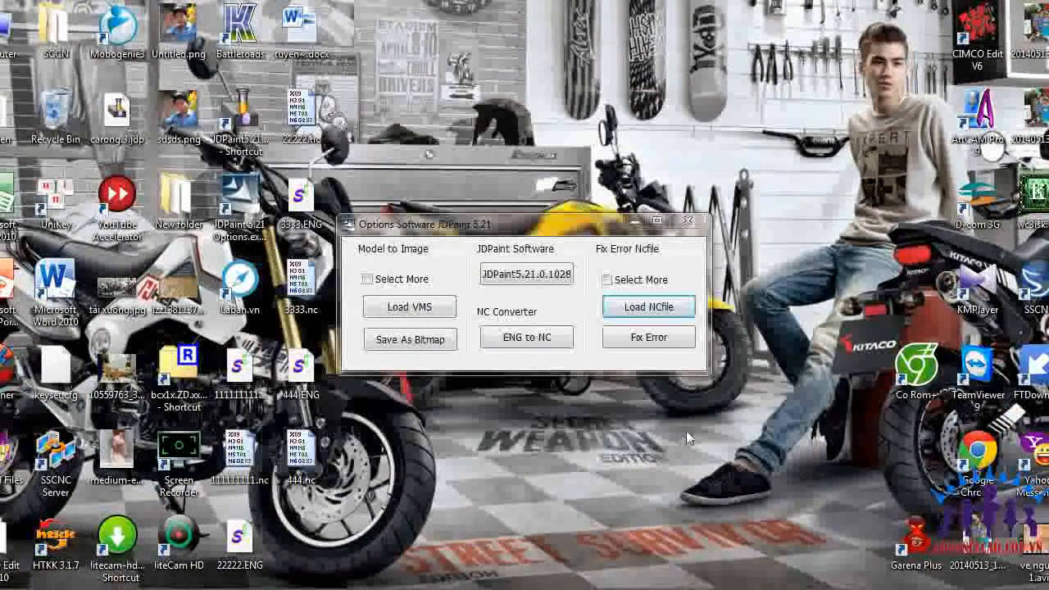
left_click(661, 343)
left_click(543, 331)
left_click(545, 331)
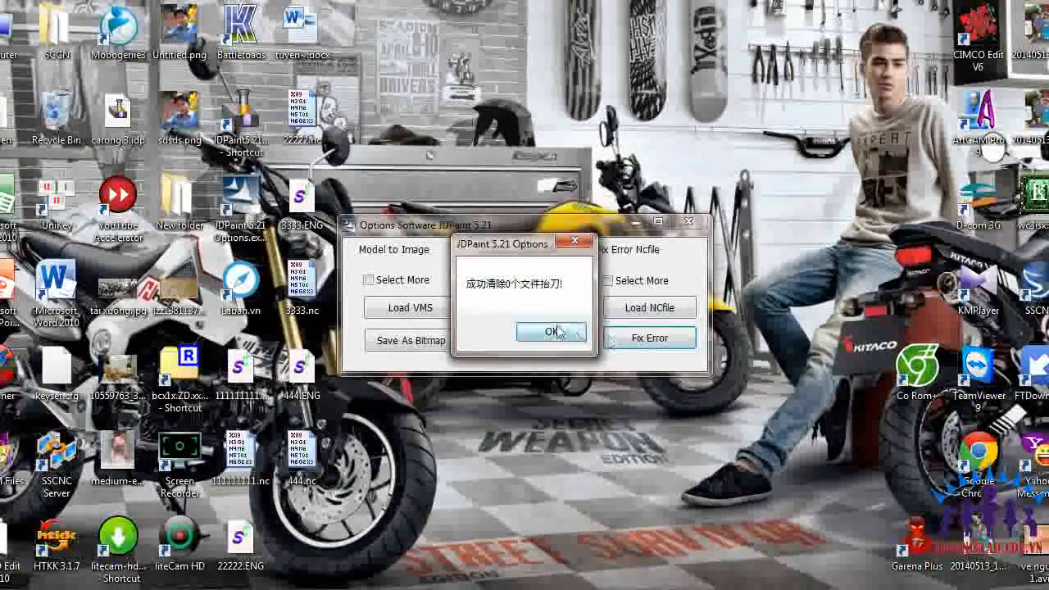
left_click(555, 330)
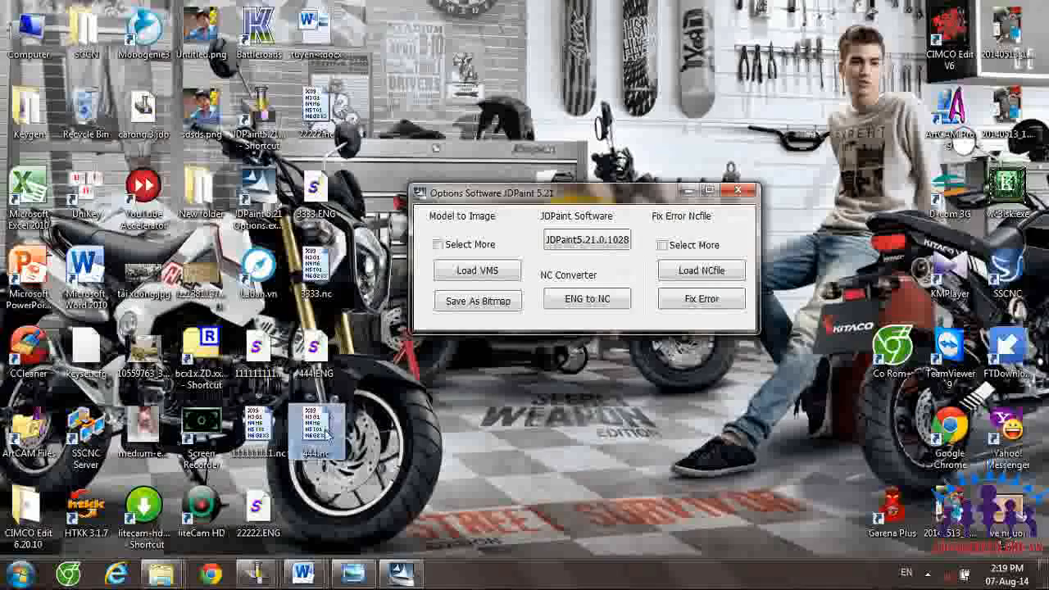
Step: Open 444.nc from the desktop in CIMCO Edit and display its toolpath as a backplot
double_click(331, 433)
left_click_drag(394, 199, 297, 339)
left_click(309, 346)
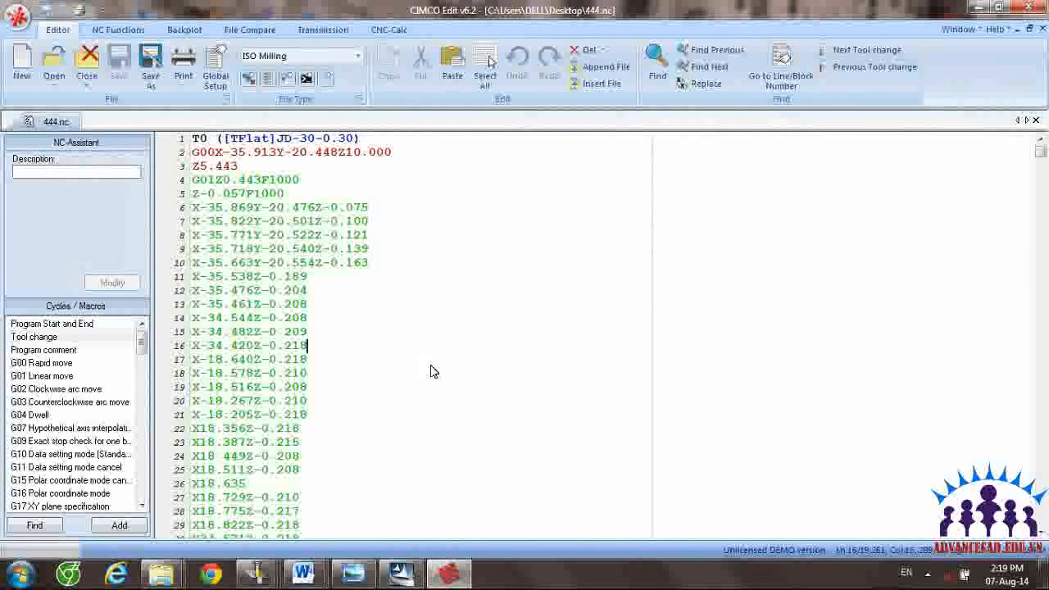
left_click(182, 28)
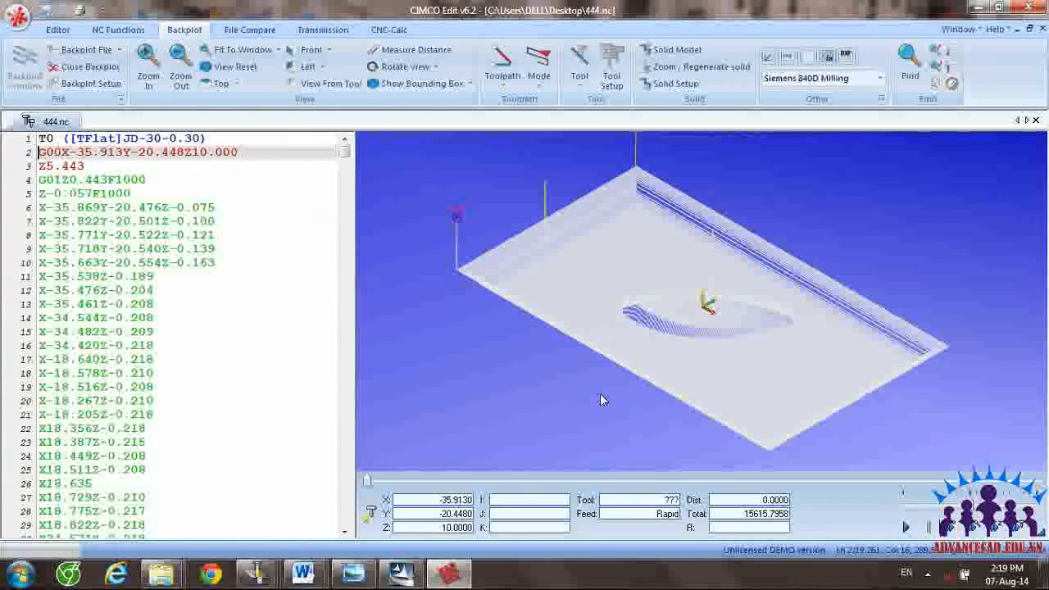
Step: Examine the 444.nc backplot from a different angle and close CIMCO Edit
left_click_drag(623, 371, 641, 334)
left_click_drag(550, 346, 599, 320)
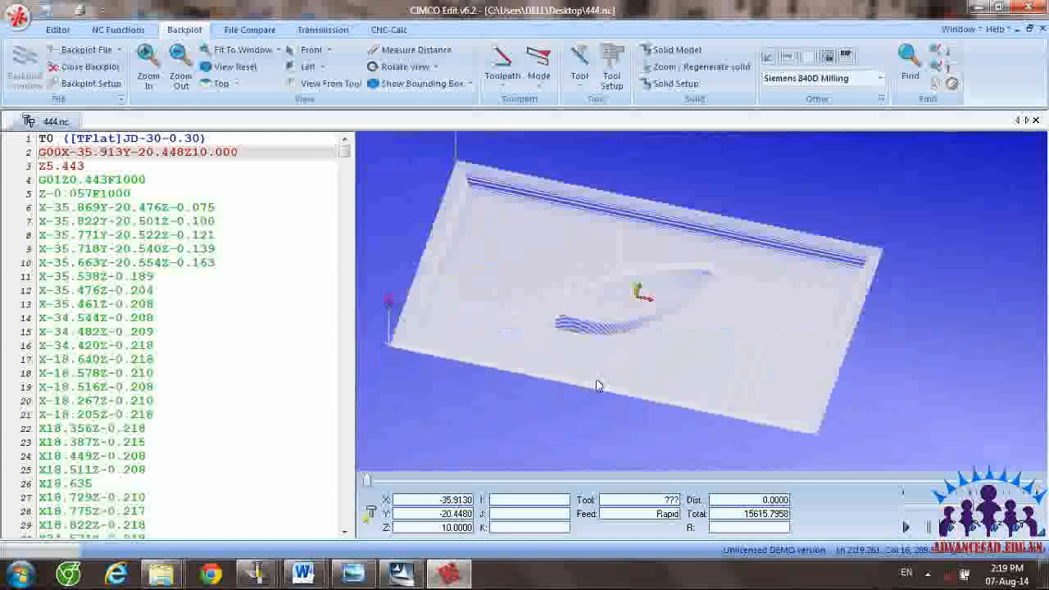
left_click(1034, 7)
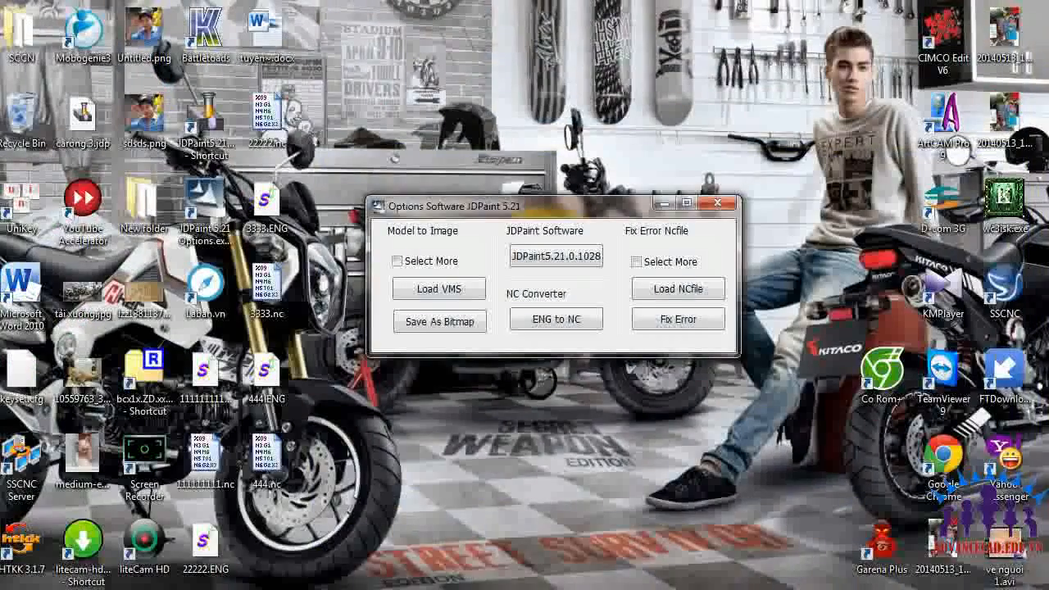
Step: Switch back to the relief model in JDPaint and deselect the smaller toolpath group
mouse_move(257, 572)
left_click(432, 508)
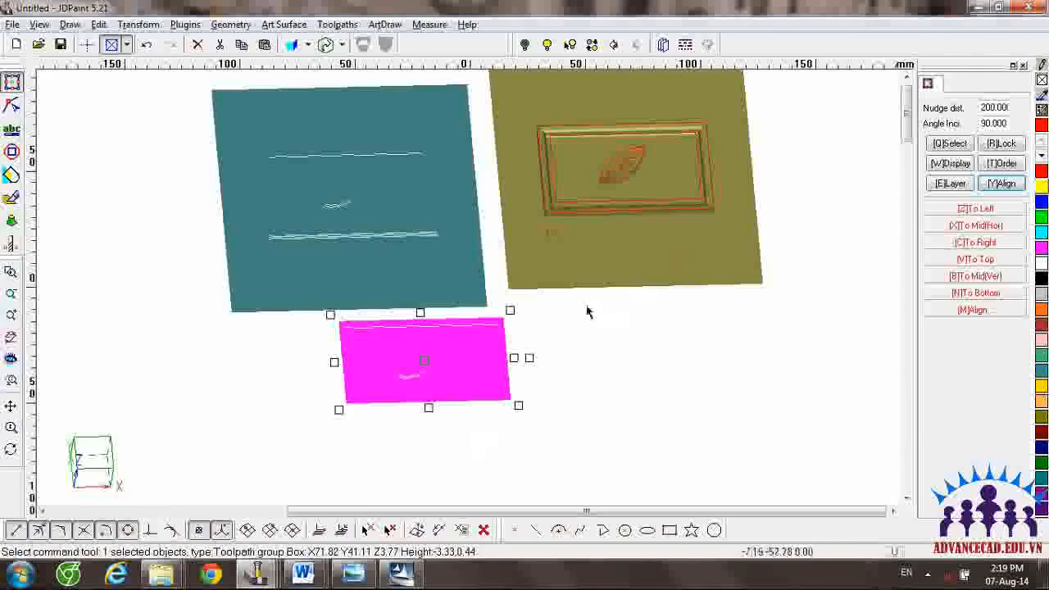
left_click(572, 383)
middle_click_drag(566, 376, 573, 486)
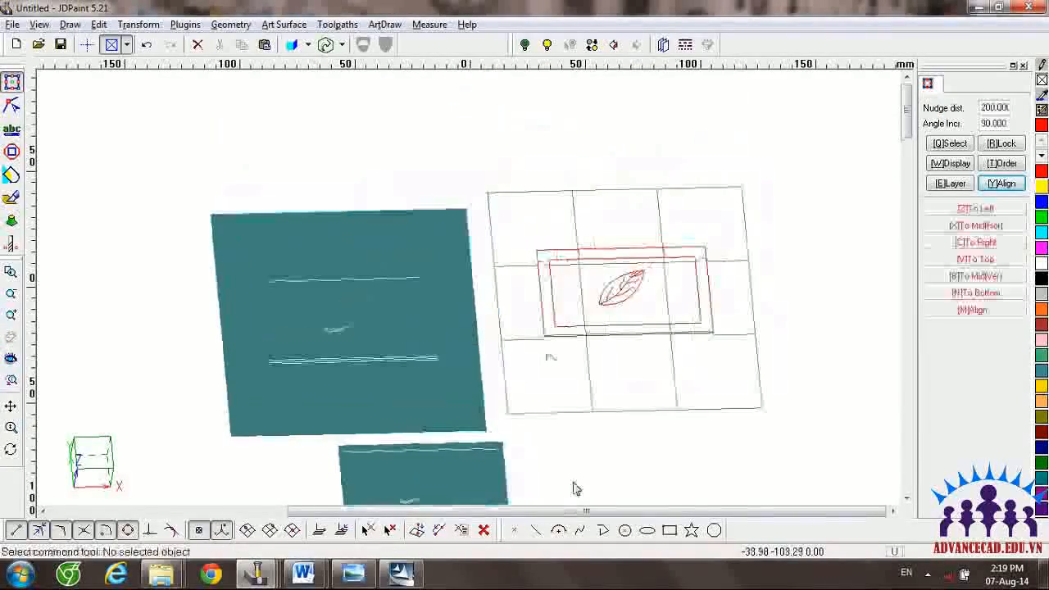
mouse_move(562, 434)
middle_mouse_down()
mouse_move(646, 407)
mouse_move(634, 401)
mouse_move(579, 433)
middle_mouse_up()
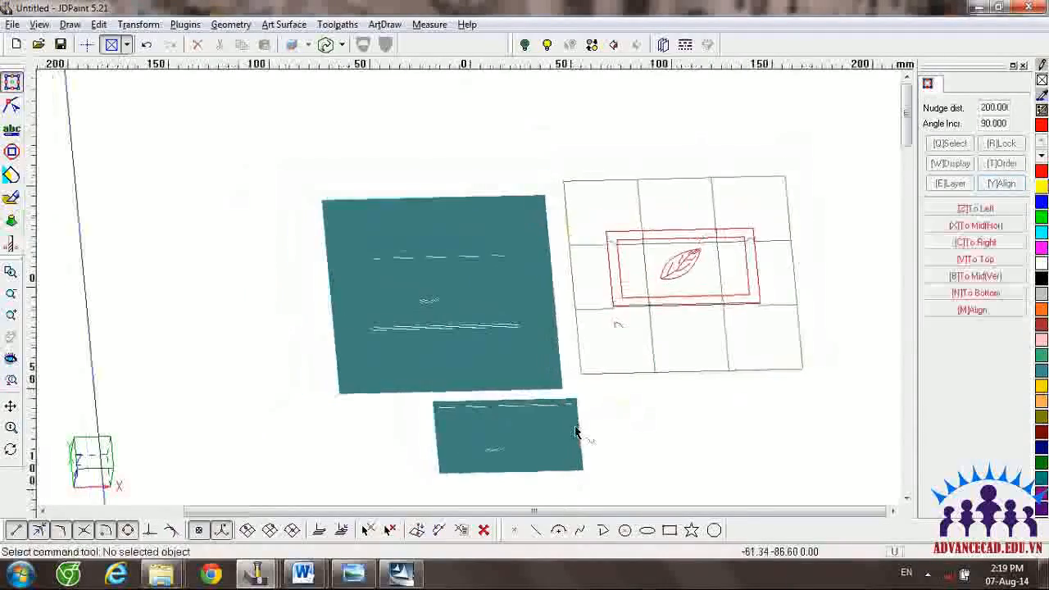
middle_click_drag(688, 424, 602, 481)
scroll(602, 481, "up", 3)
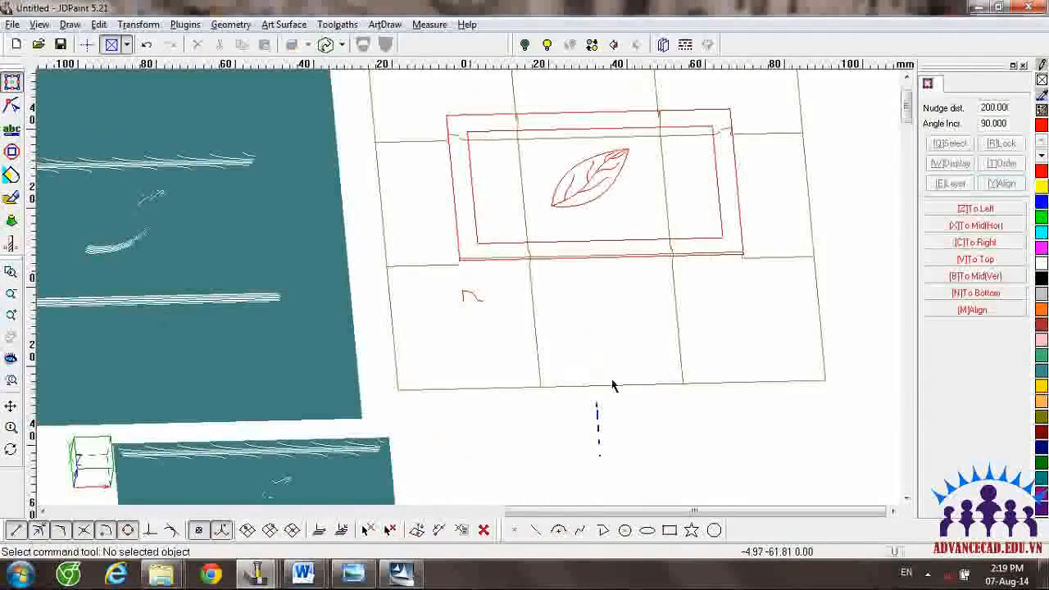
middle_click_drag(609, 414, 625, 478)
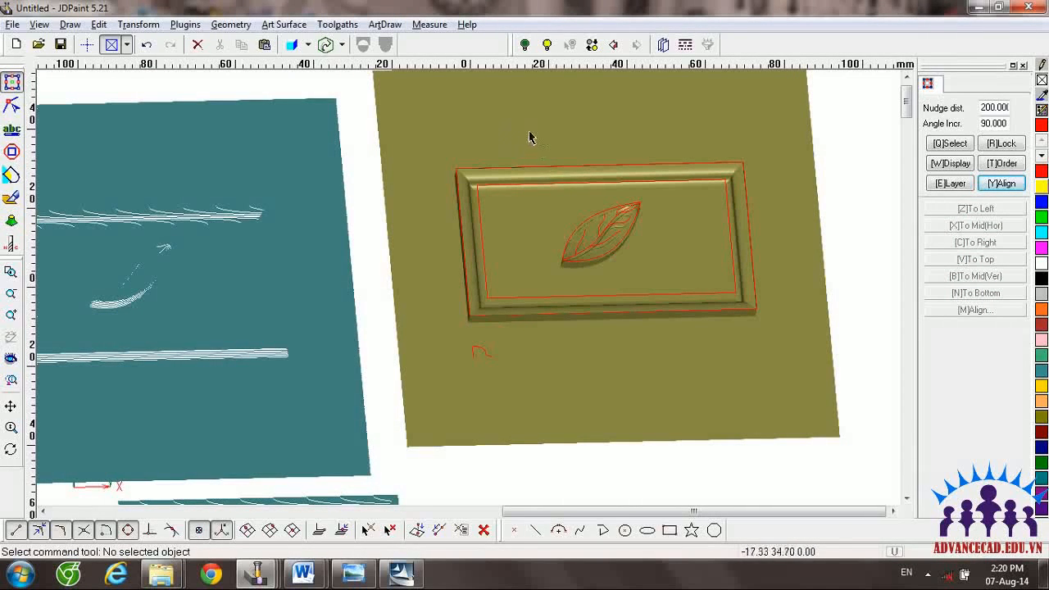
Step: Set up a Surface rough toolpath with Parallel moves on the relief surface, using the [Ball]JD-3.00 cutter
left_click(536, 240)
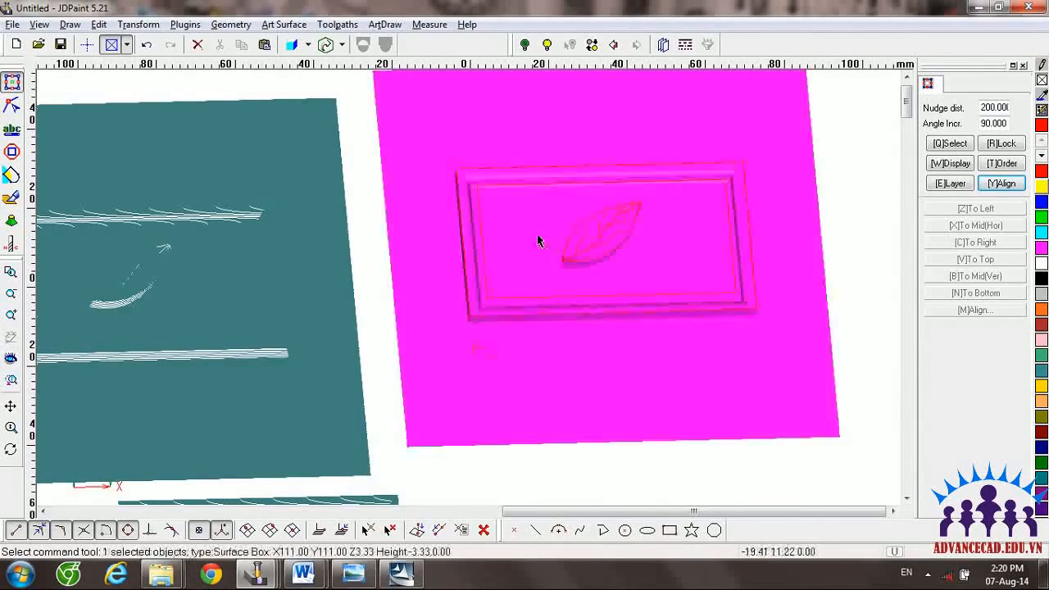
left_click(357, 87)
left_click(490, 229)
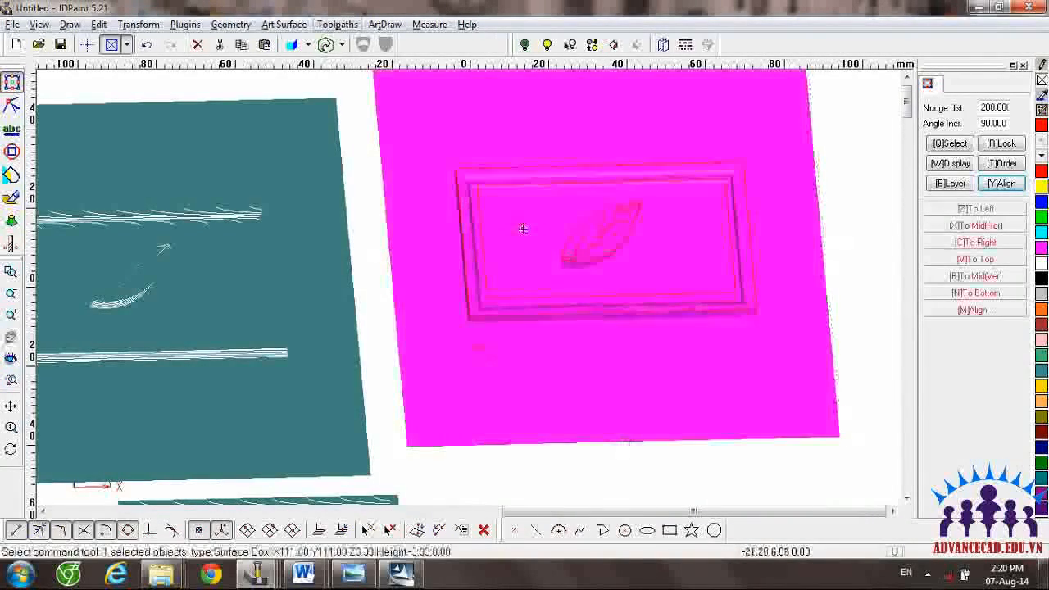
left_click(456, 110)
left_click(443, 115)
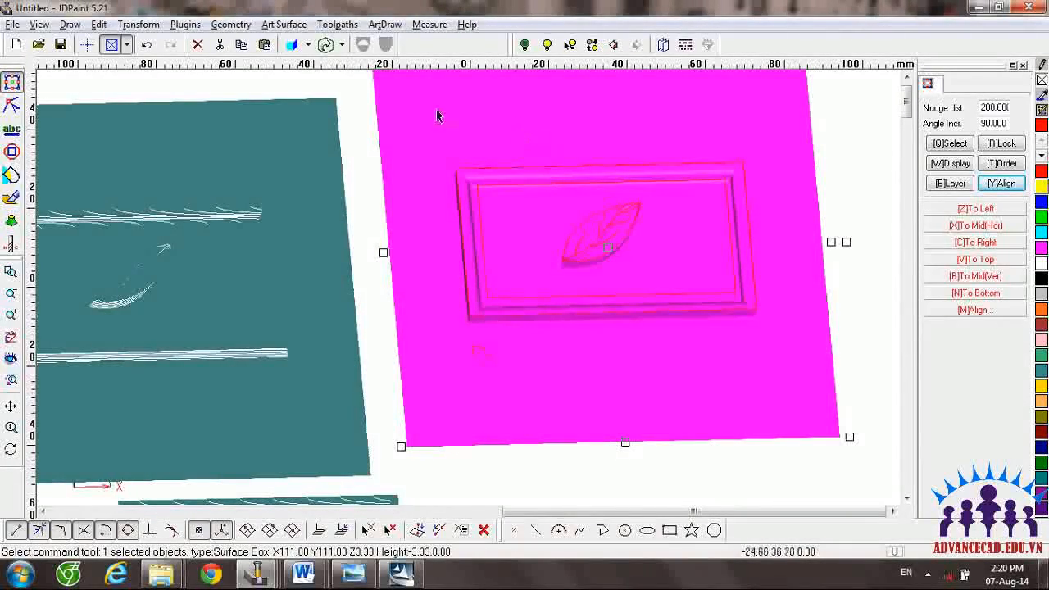
left_click(322, 24)
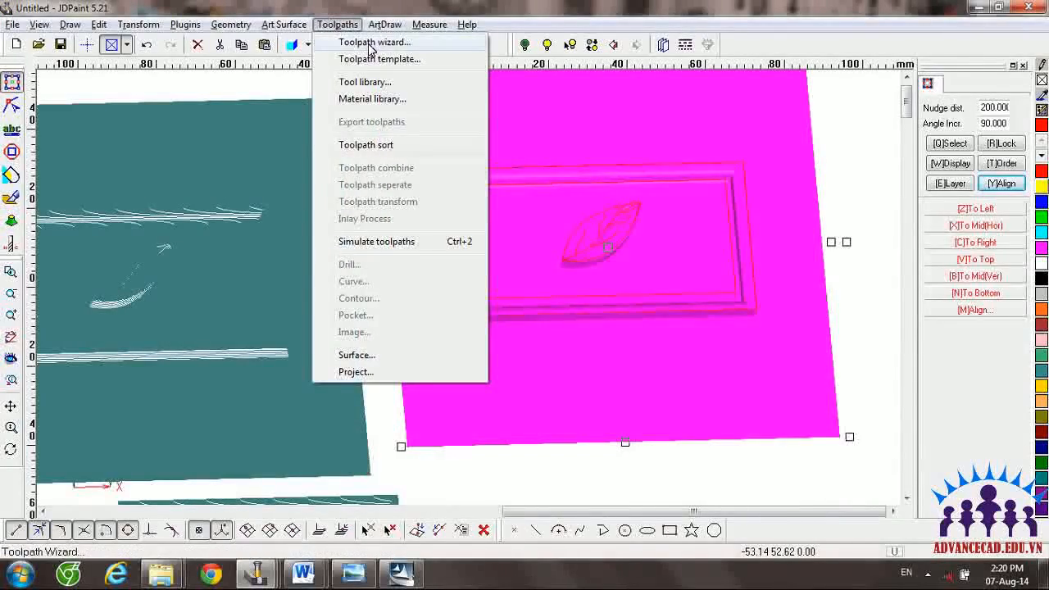
left_click(370, 43)
left_click(446, 362)
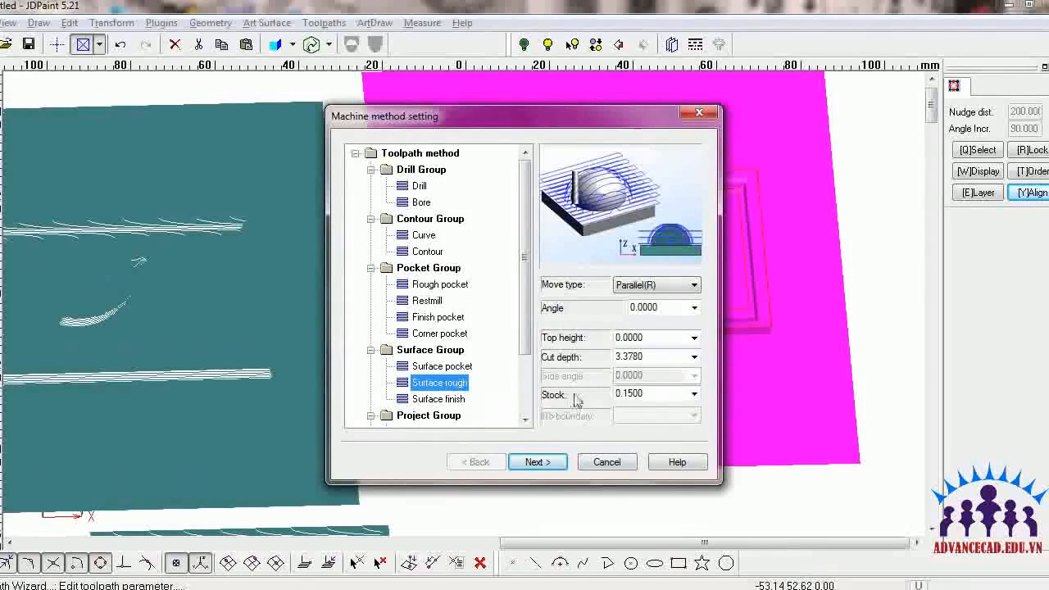
left_click(546, 463)
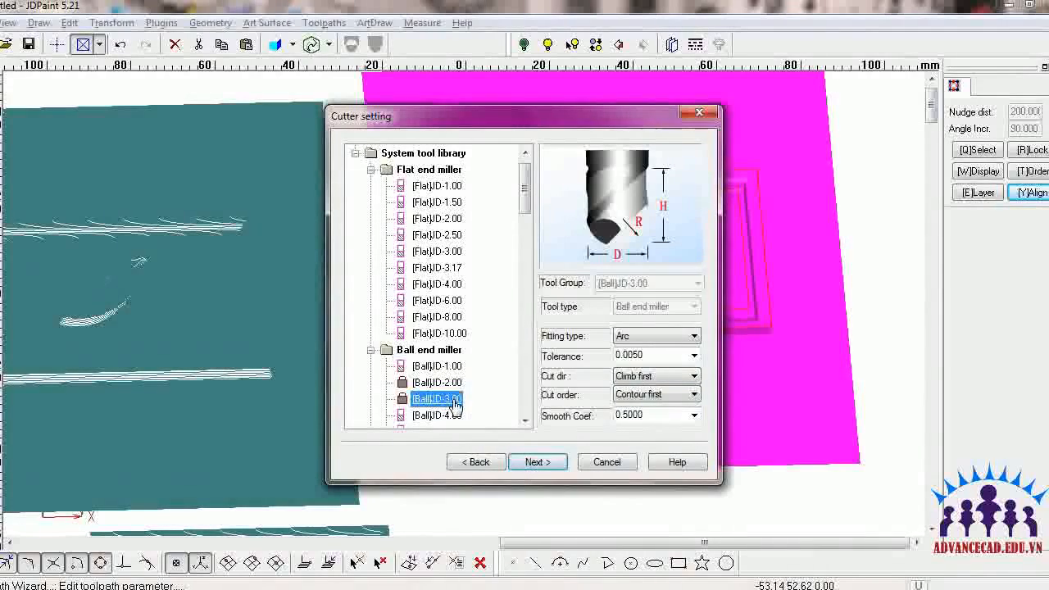
left_click(550, 464)
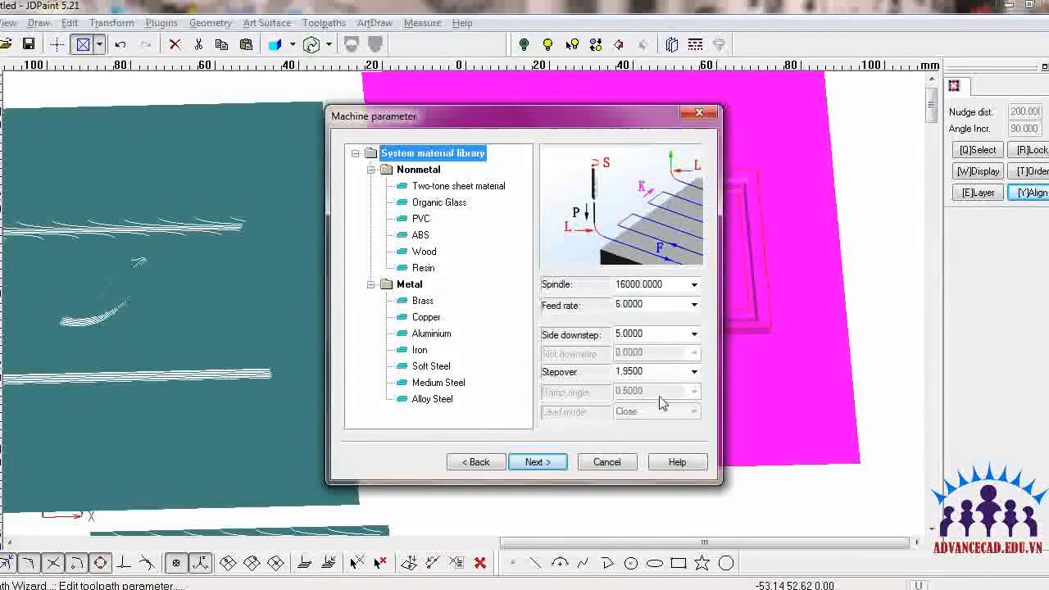
Step: Set the roughing side downstep to 2 and the stepover to 2, and generate the toolpath
double_click(654, 333)
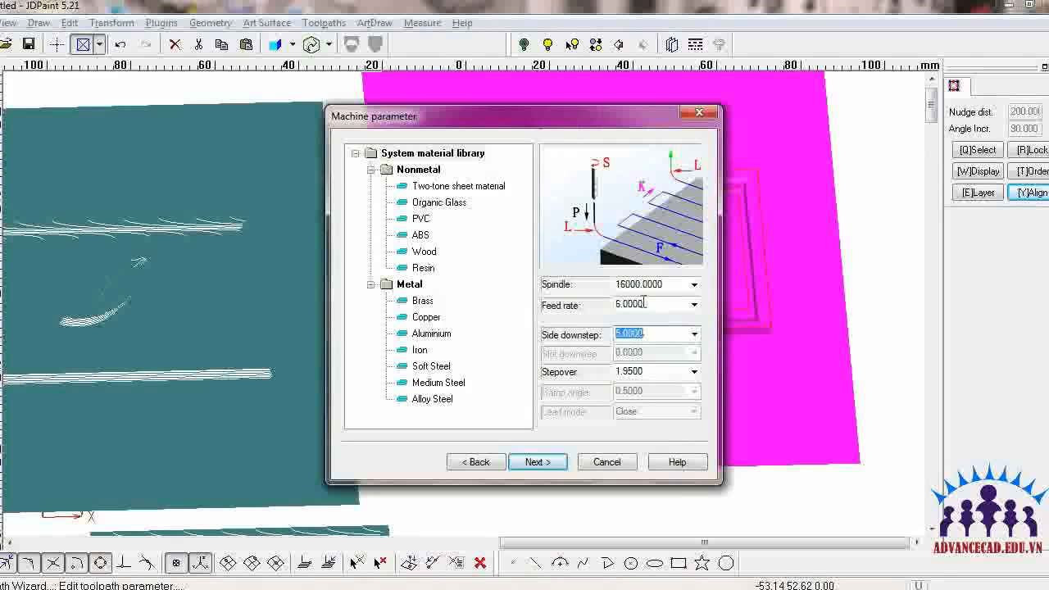
type("2")
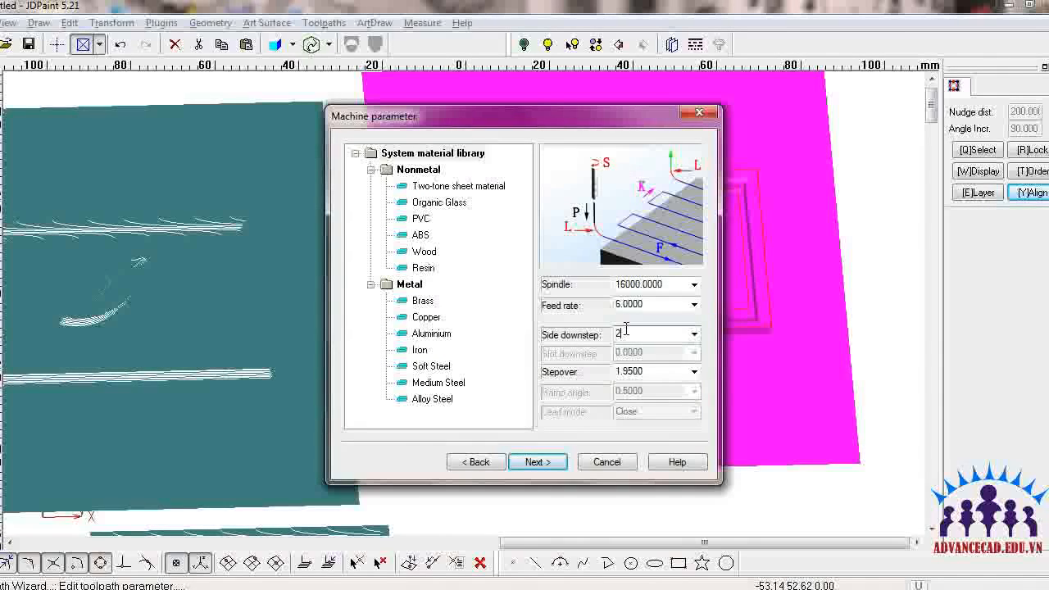
left_click(657, 373)
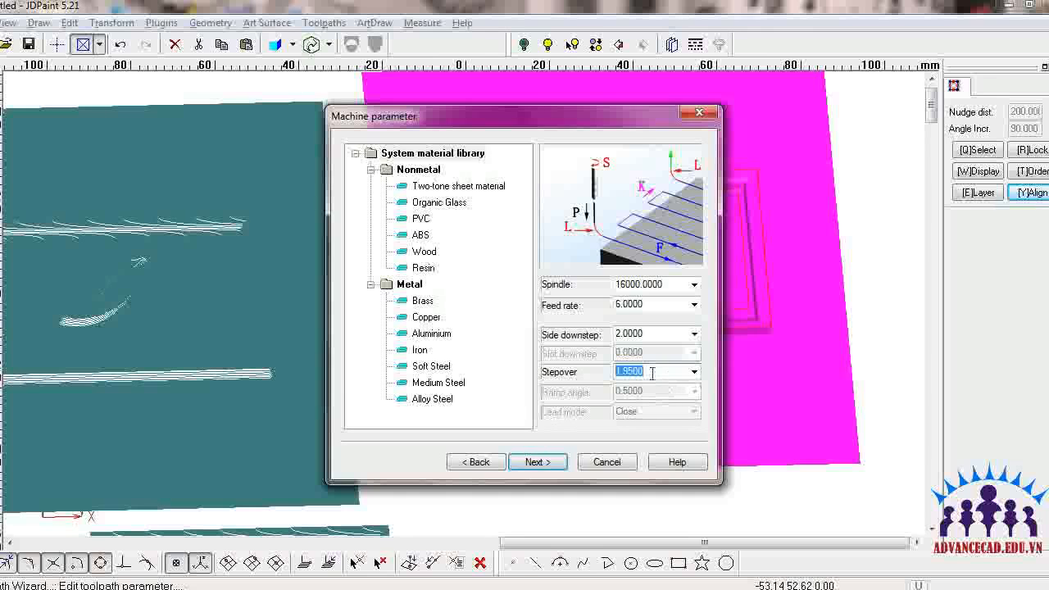
type("2")
left_click(548, 464)
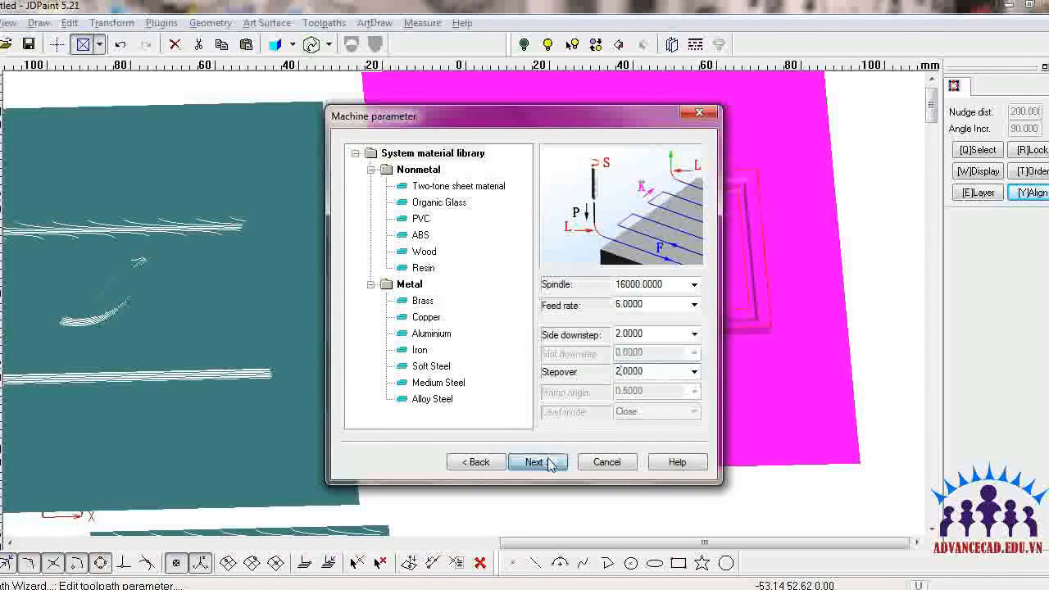
left_click(539, 463)
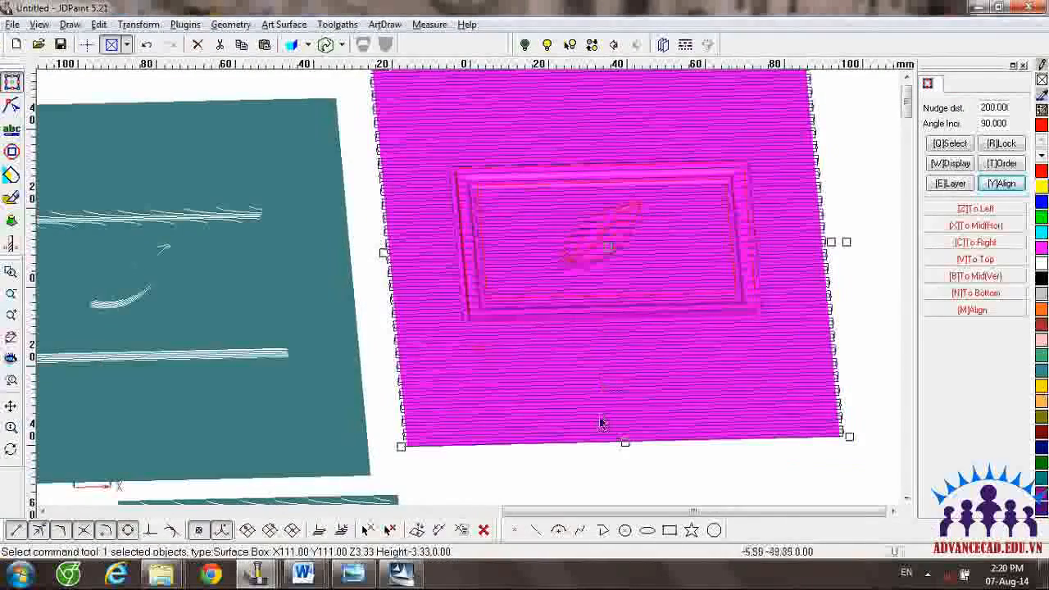
Step: Deselect the relief surface and inspect the new roughing toolpath over the frame and leaf
middle_click_drag(605, 449, 563, 389)
mouse_move(511, 355)
middle_mouse_down()
mouse_move(543, 387)
mouse_move(532, 363)
mouse_move(531, 382)
mouse_move(562, 388)
mouse_move(555, 478)
mouse_move(585, 446)
middle_mouse_up()
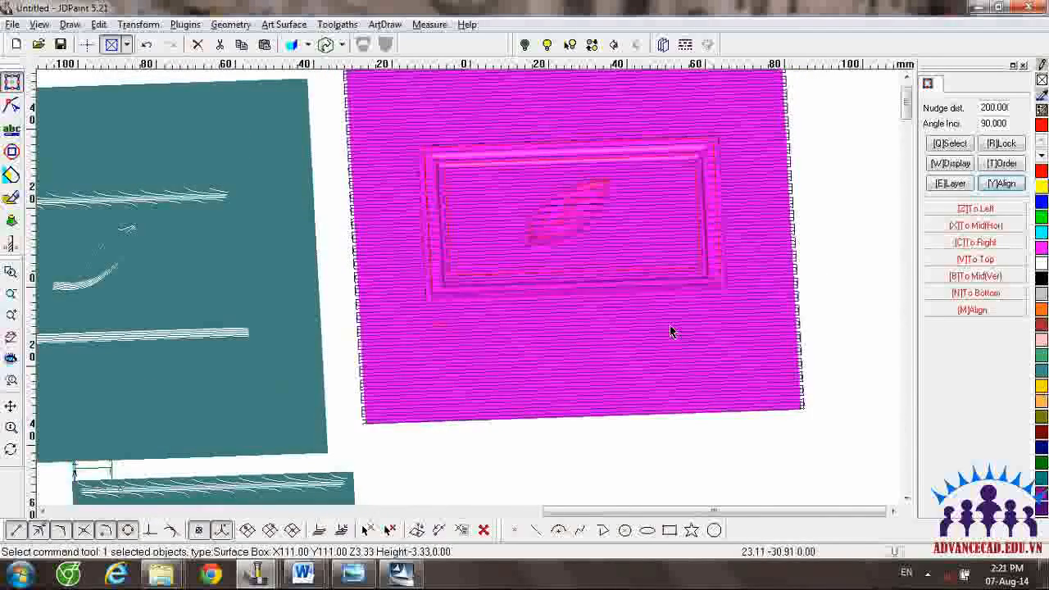
key("Escape")
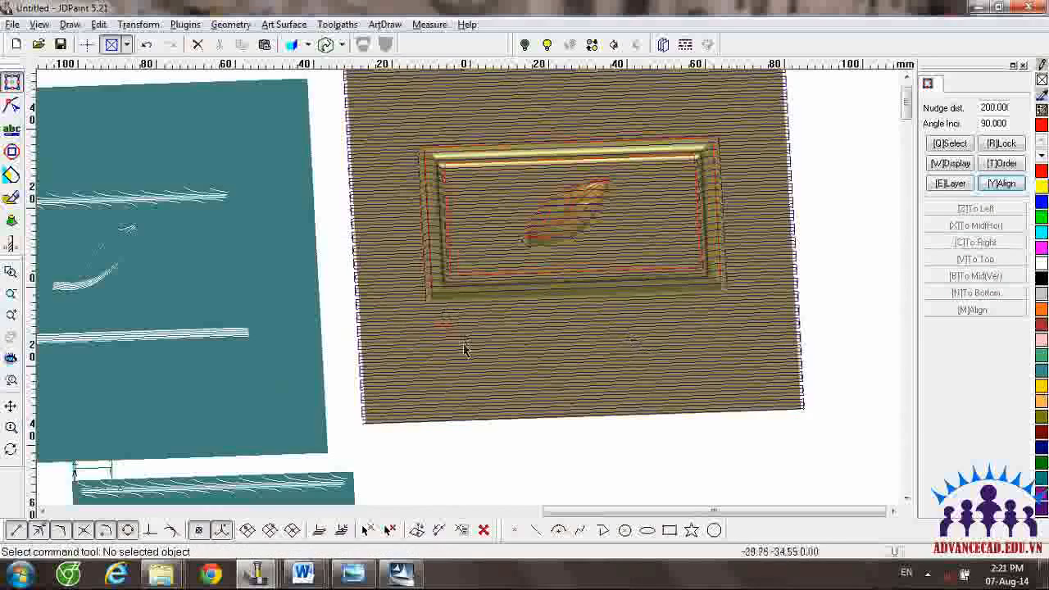
middle_click_drag(335, 355, 464, 341)
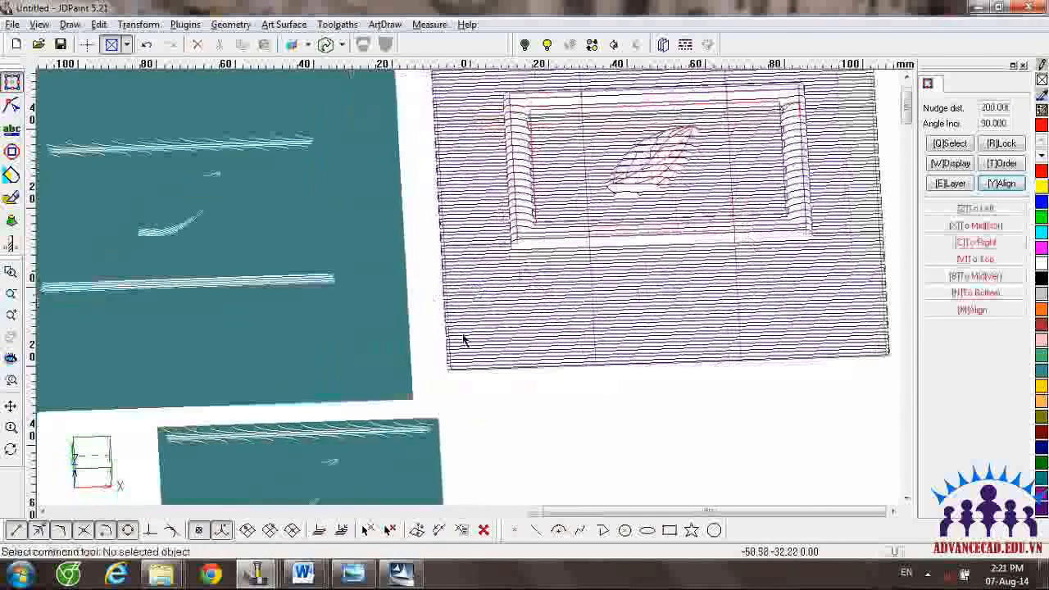